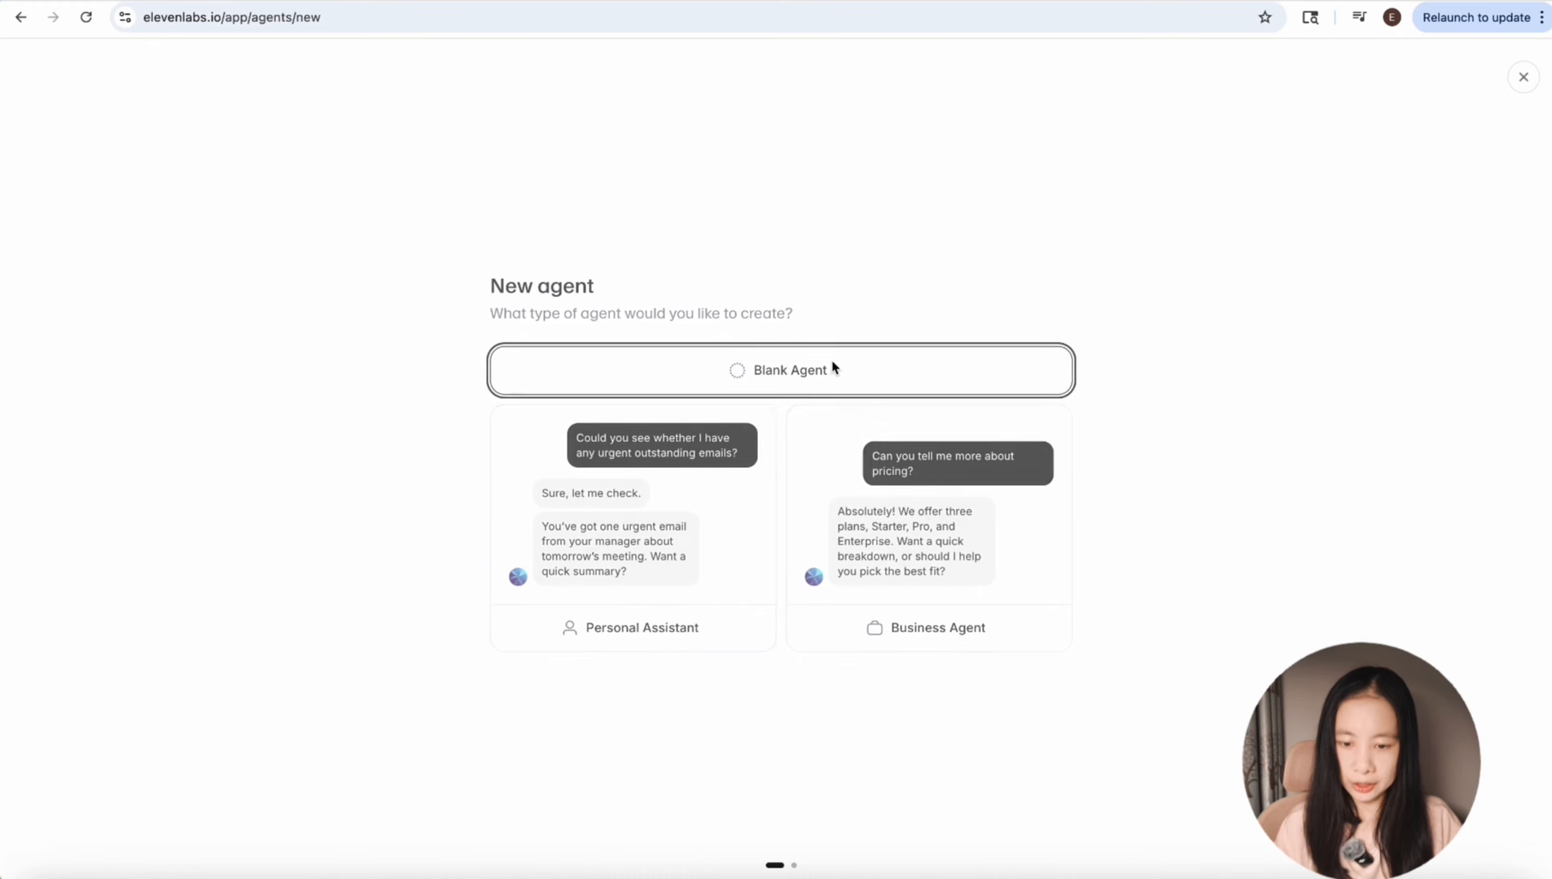
- Name the new blank agent n8n-test-1 and create it
text(-1)
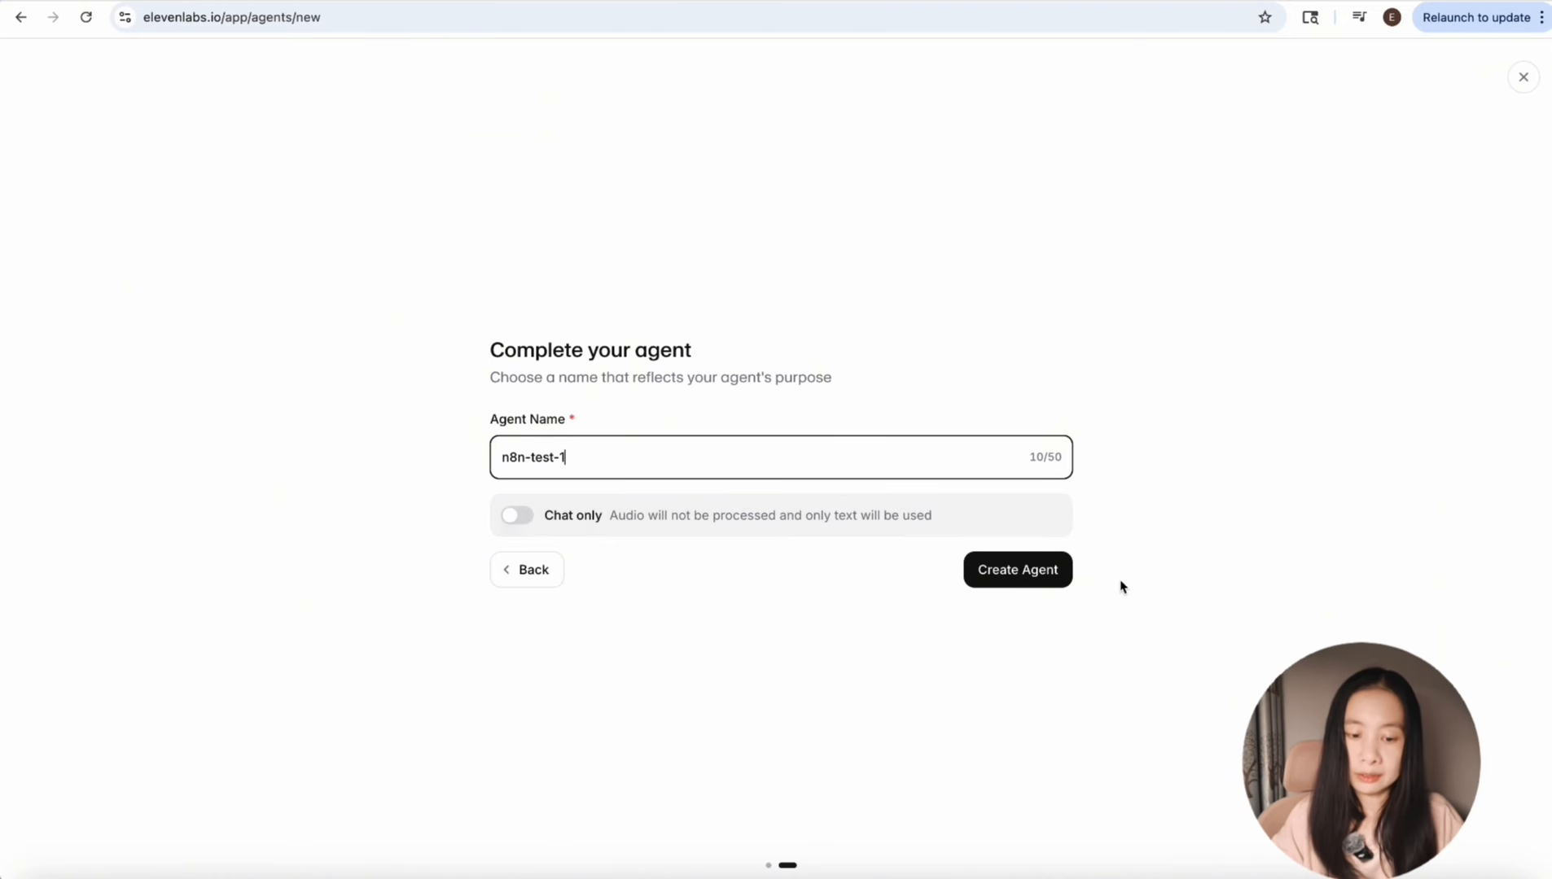
click(1028, 585)
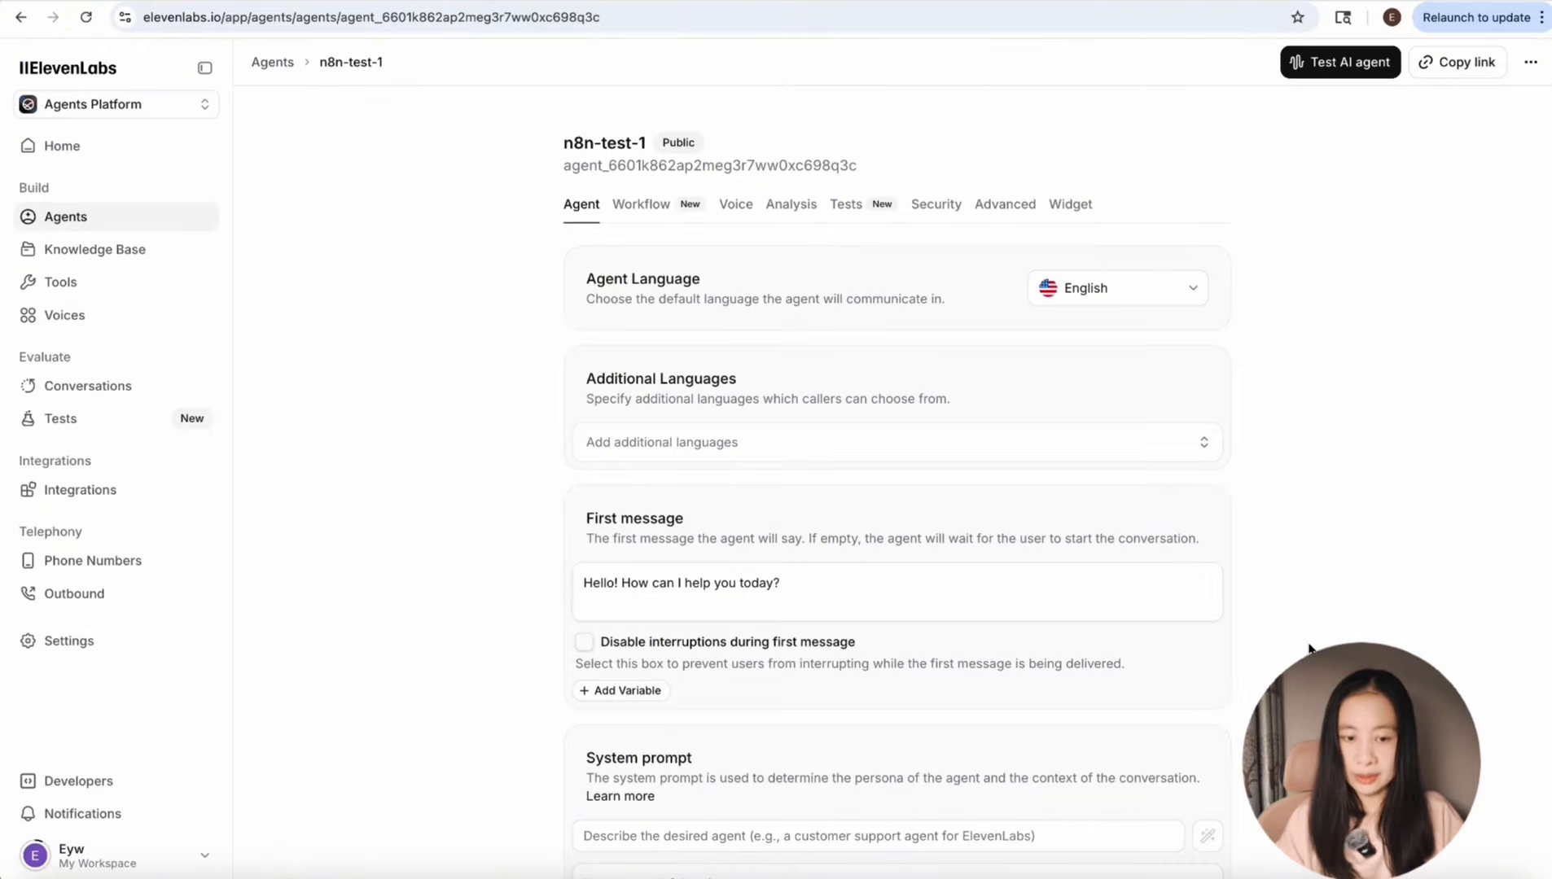
- Enable the End call tool for the agent, keeping English as its language
scroll(1308, 647, down, 1)
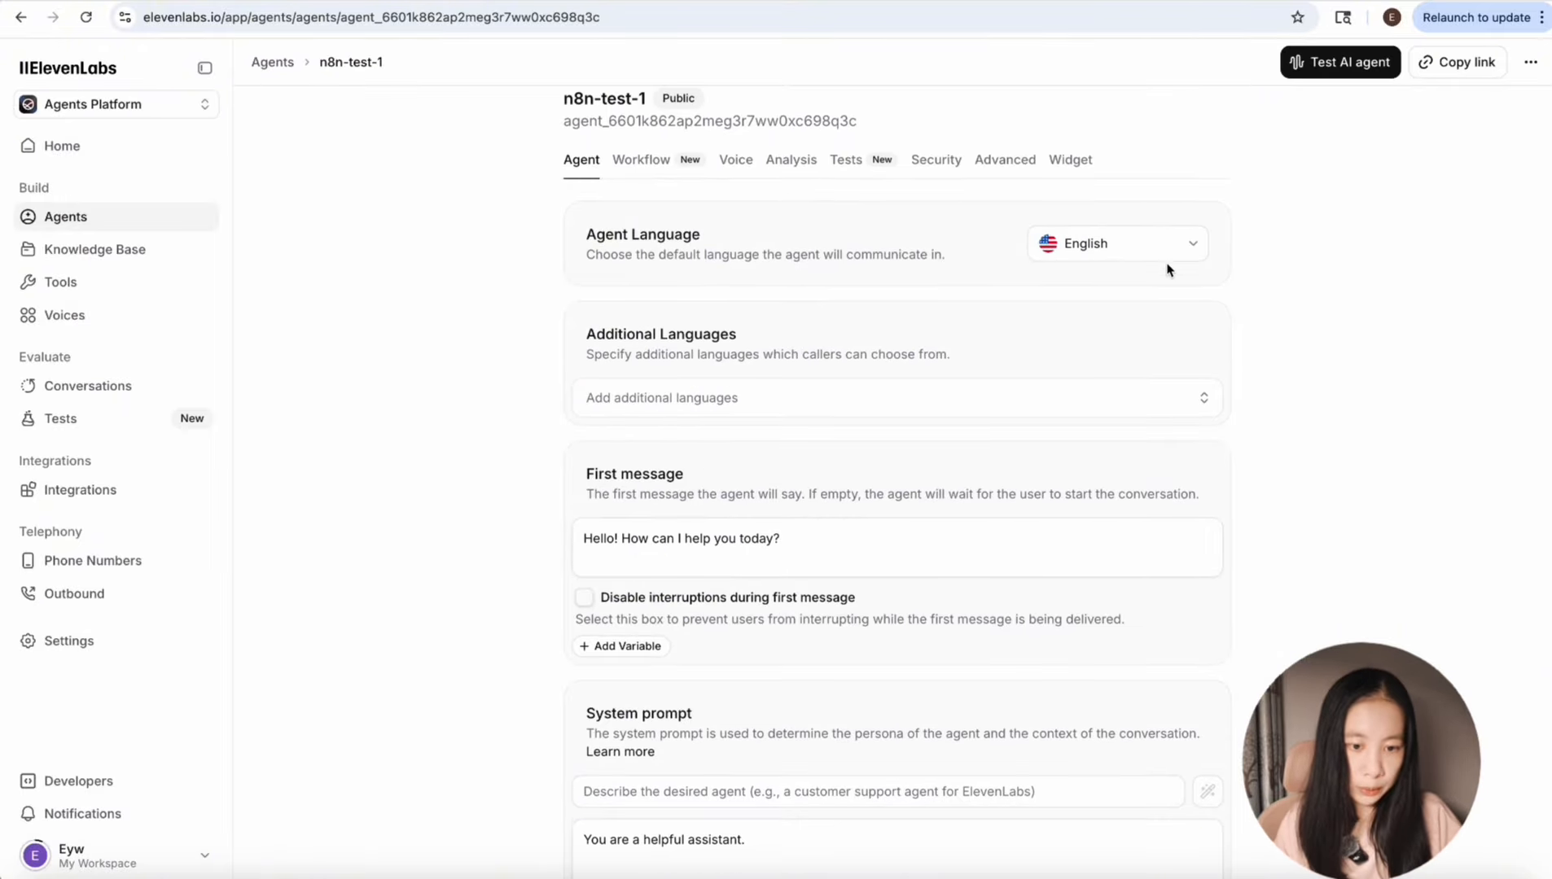
click(1130, 248)
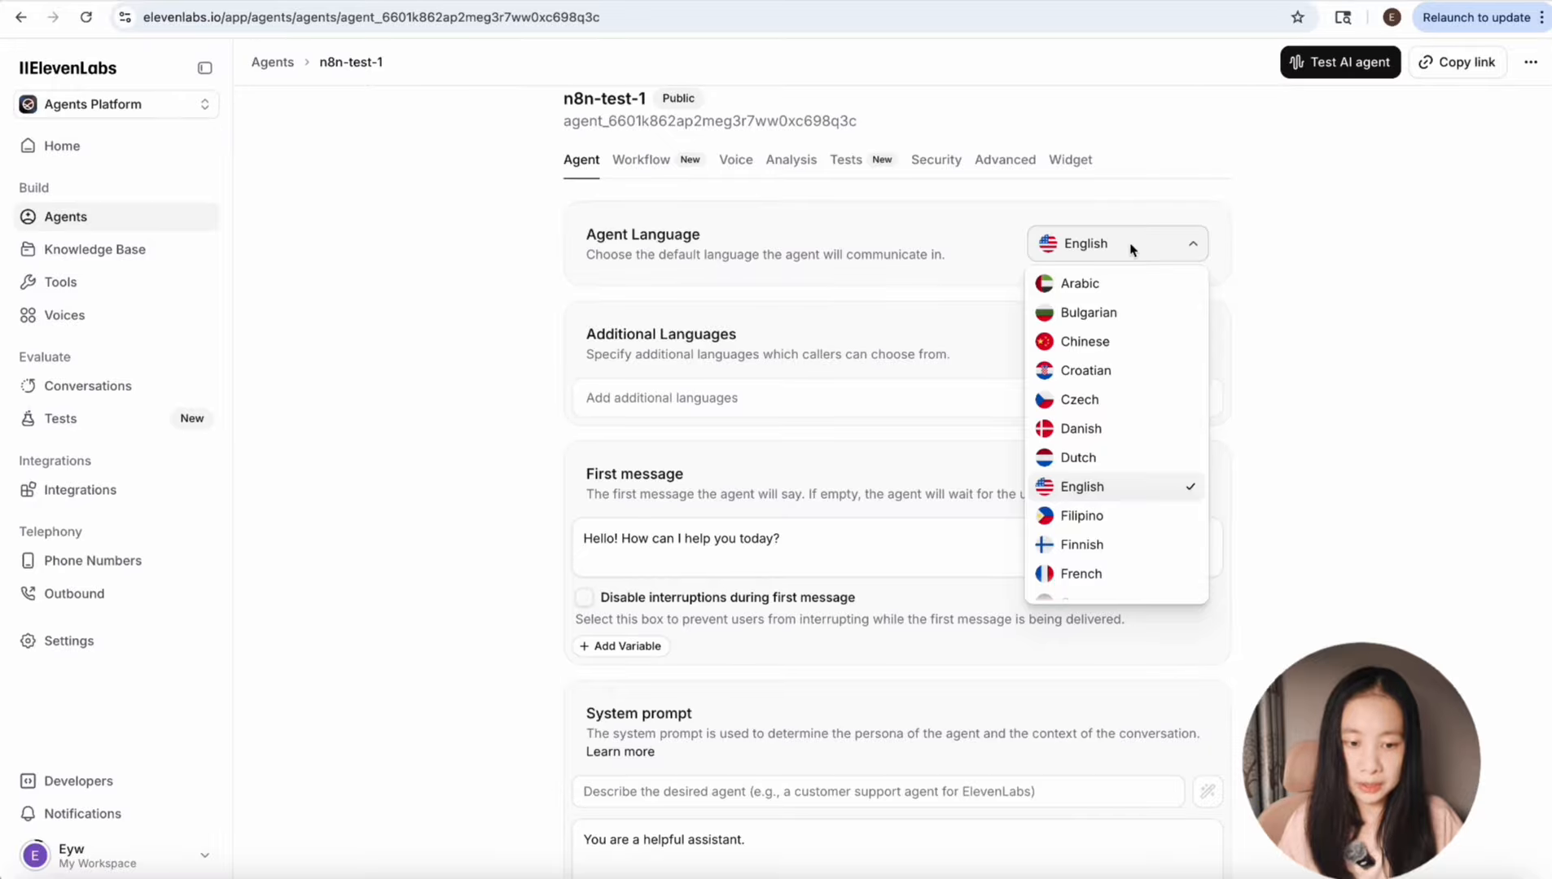
scroll(748, 357, down, 4)
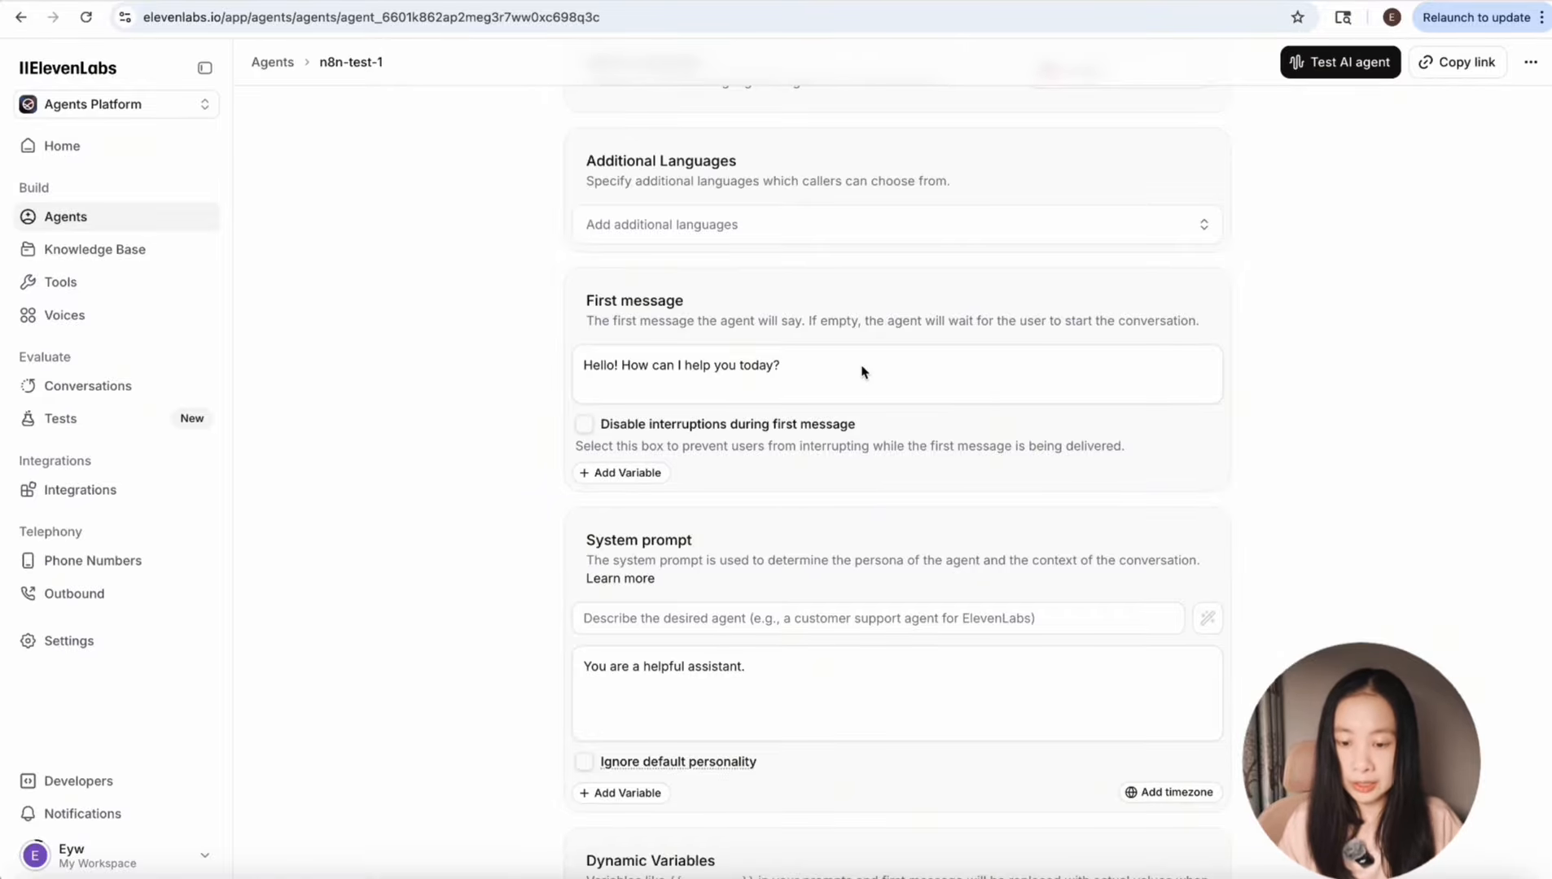
scroll(890, 520, down, 5)
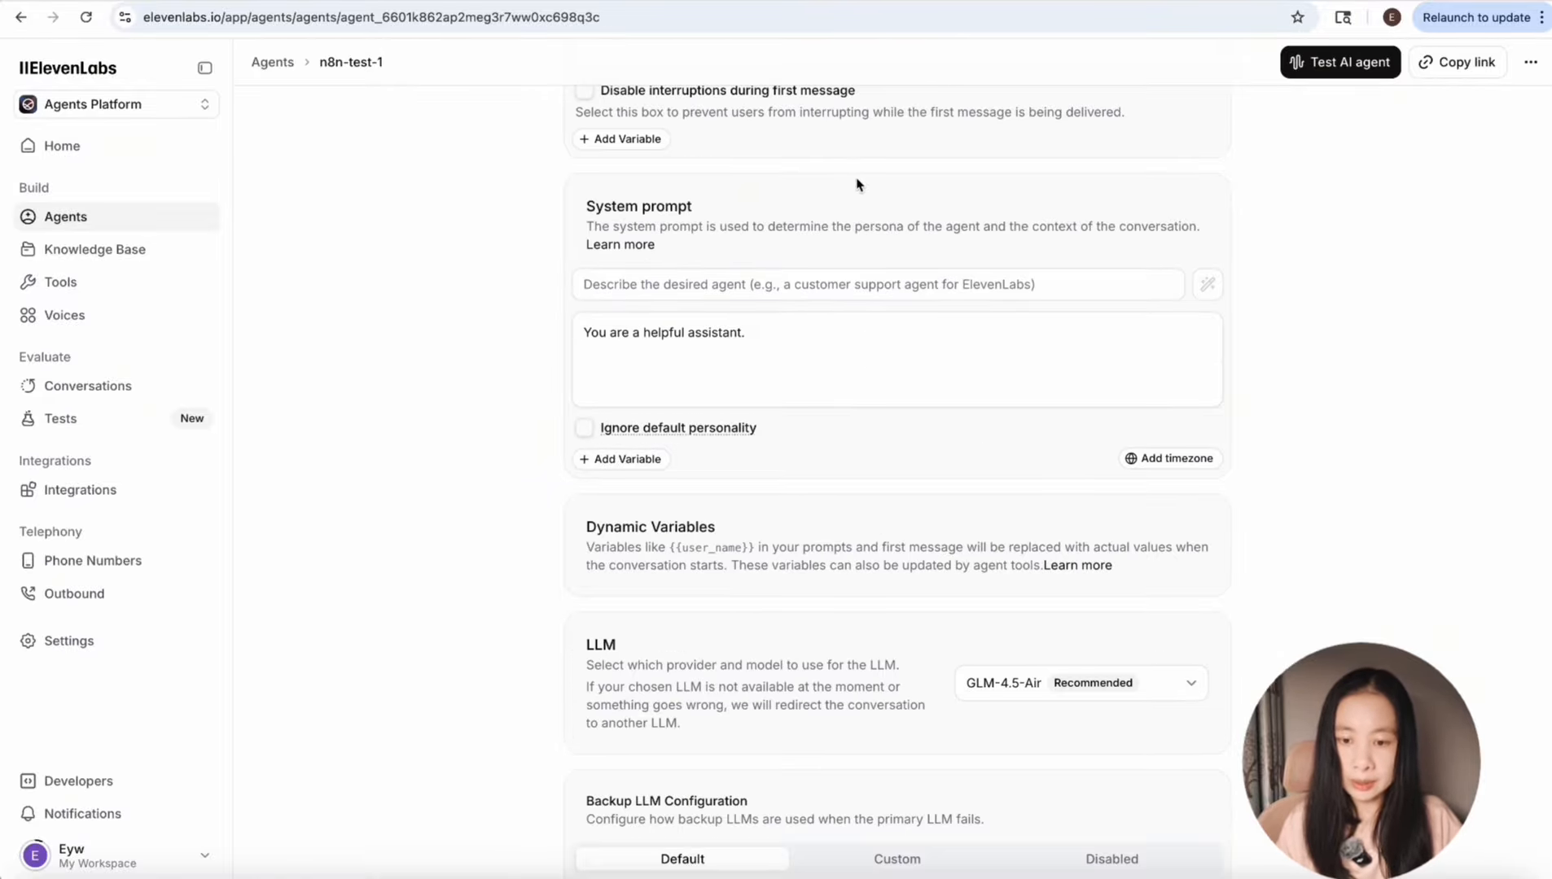
scroll(846, 643, down, 15)
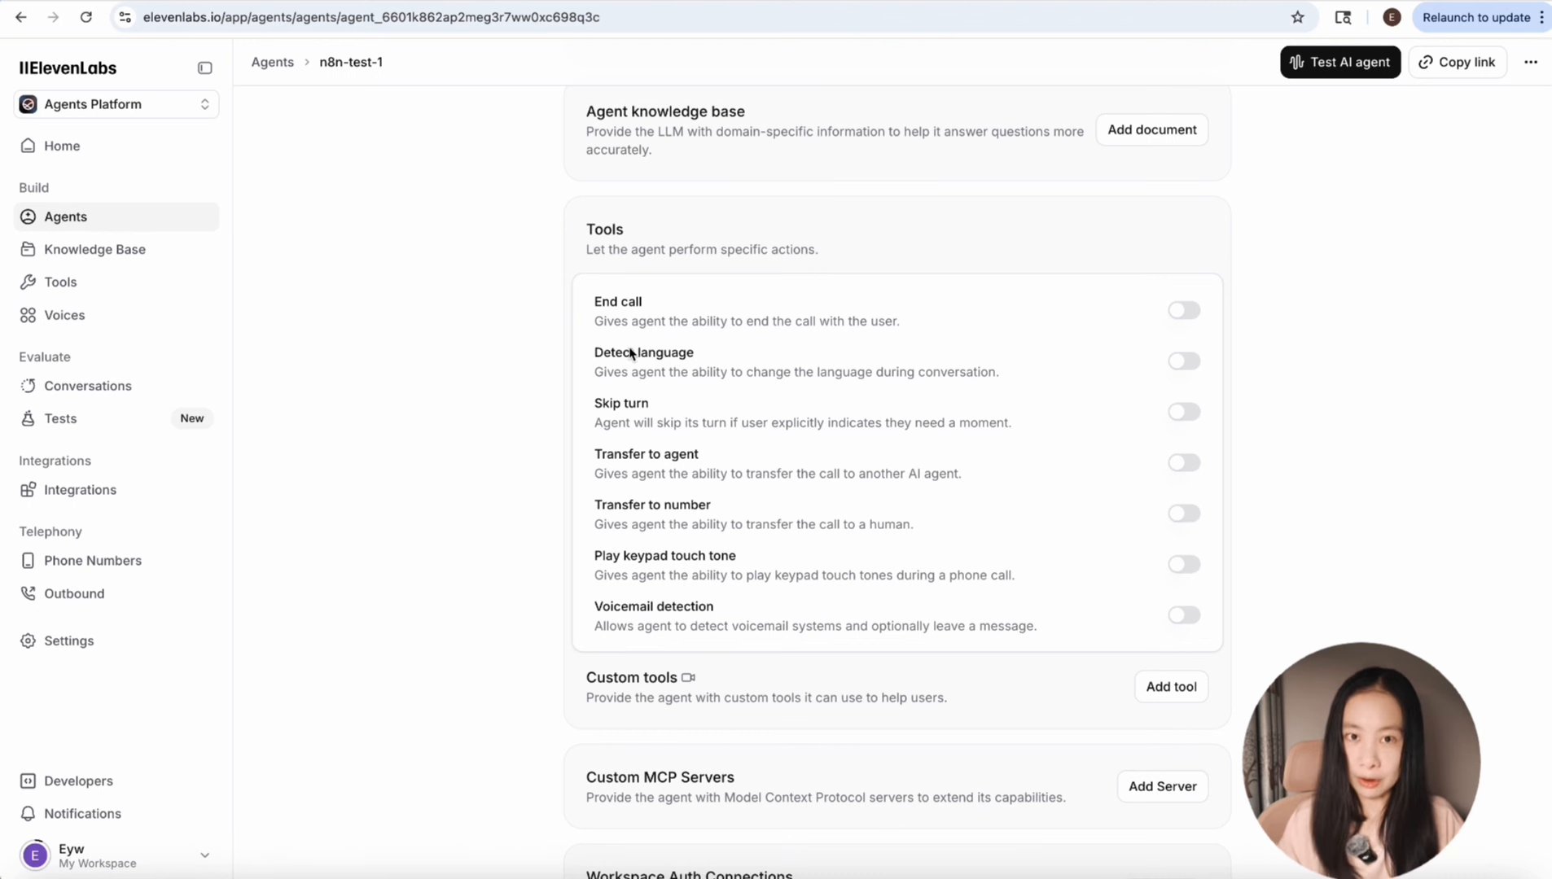
click(1177, 312)
- Start a new custom webhook tool for the agent and name it n8n-test-1
scroll(1119, 624, down, 2)
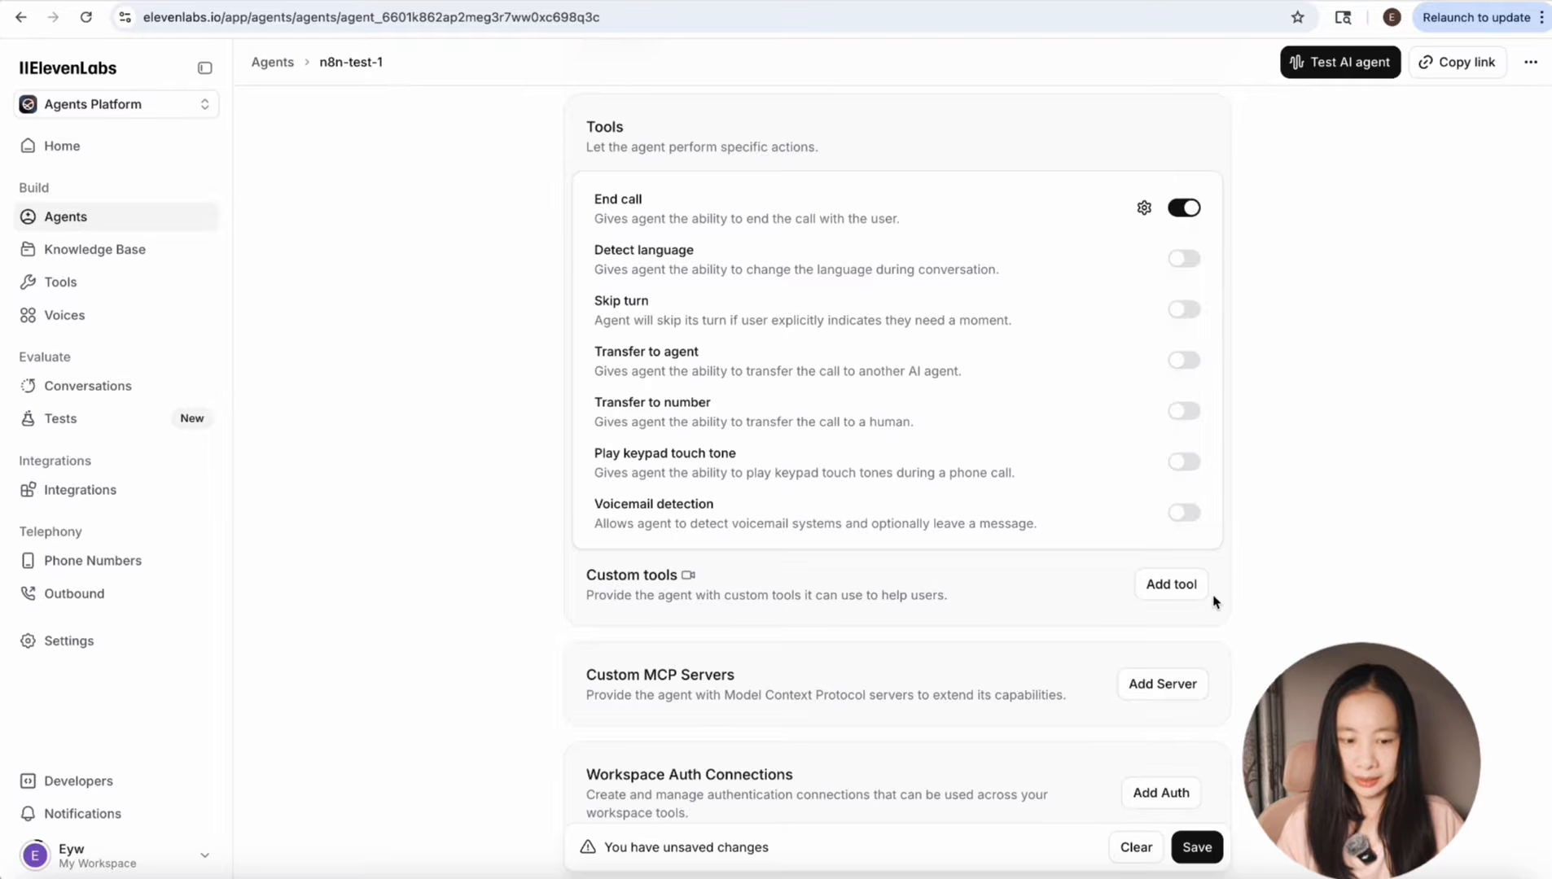
click(1183, 594)
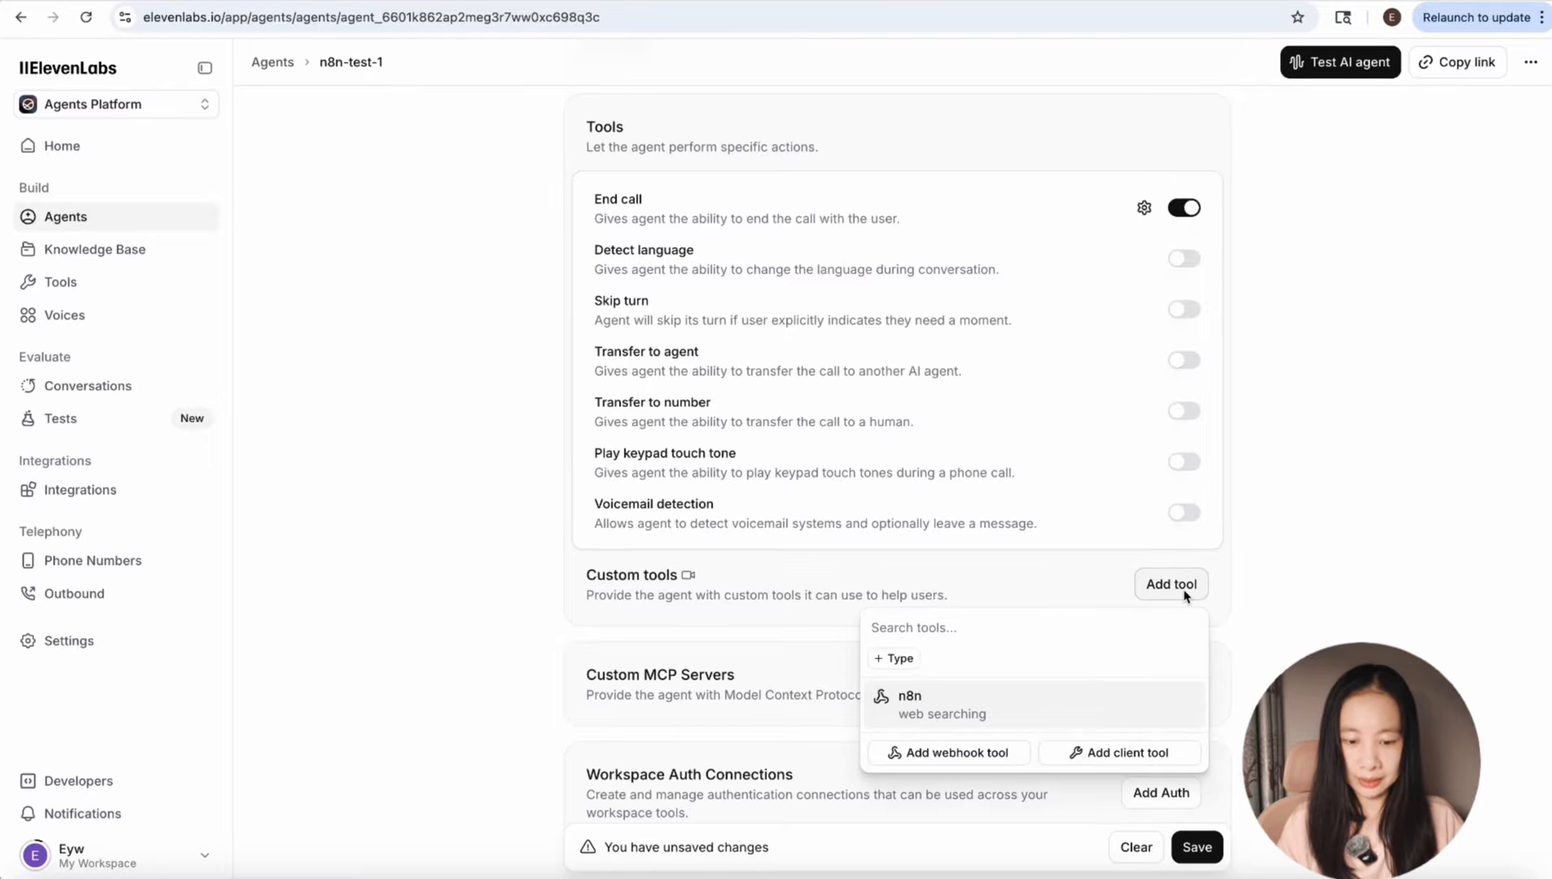
click(934, 759)
text(n8n-test-1)
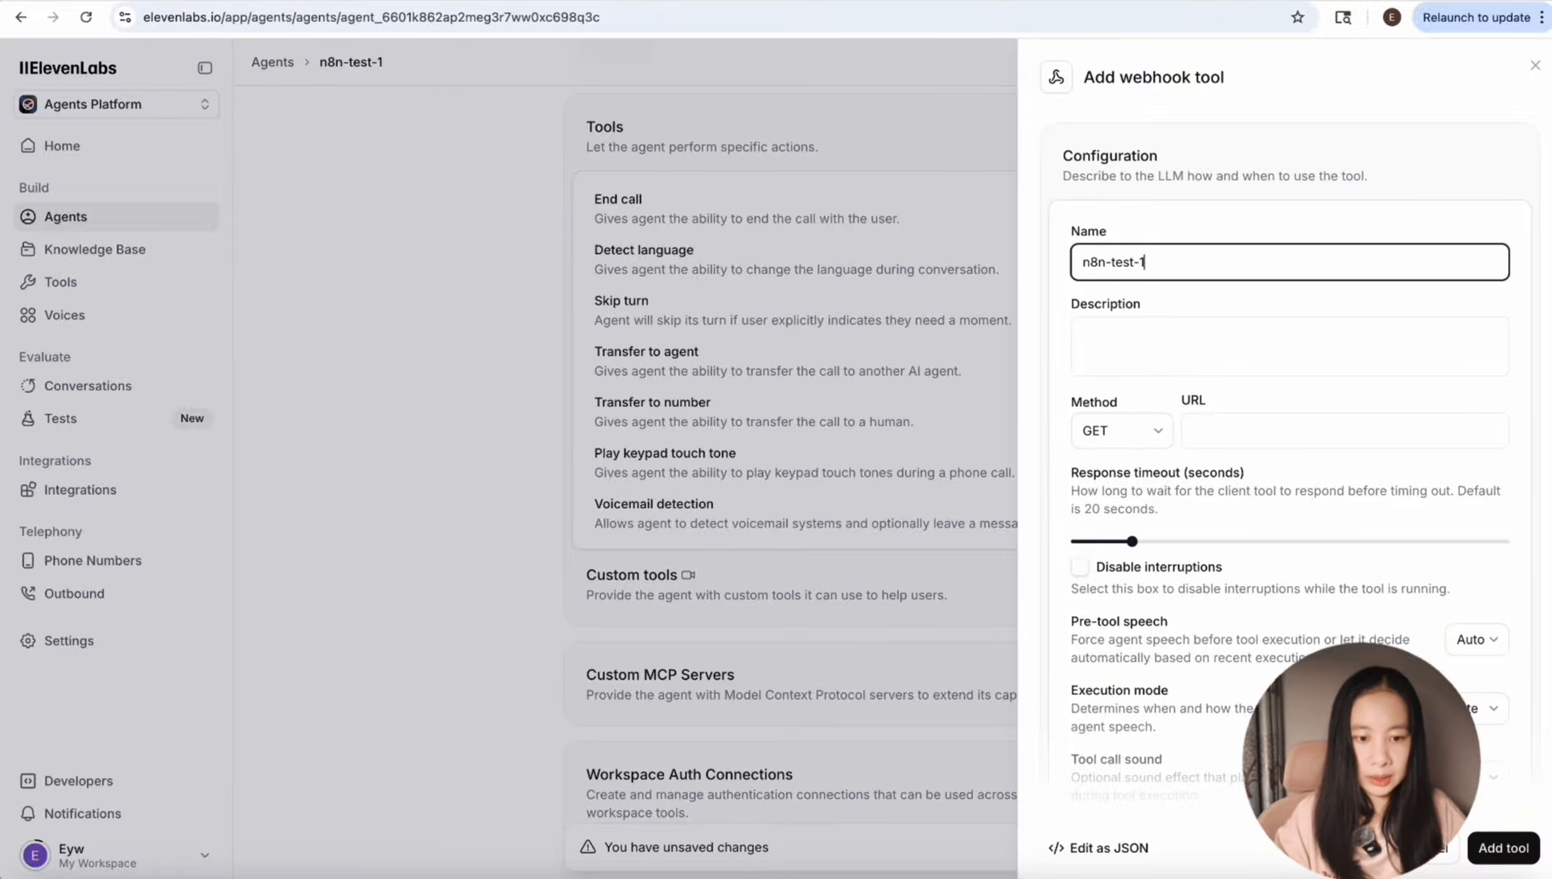
- Describe the webhook tool as "A took to gather credible information for the user." and set its method to POST
key(Tab)
text(A to)
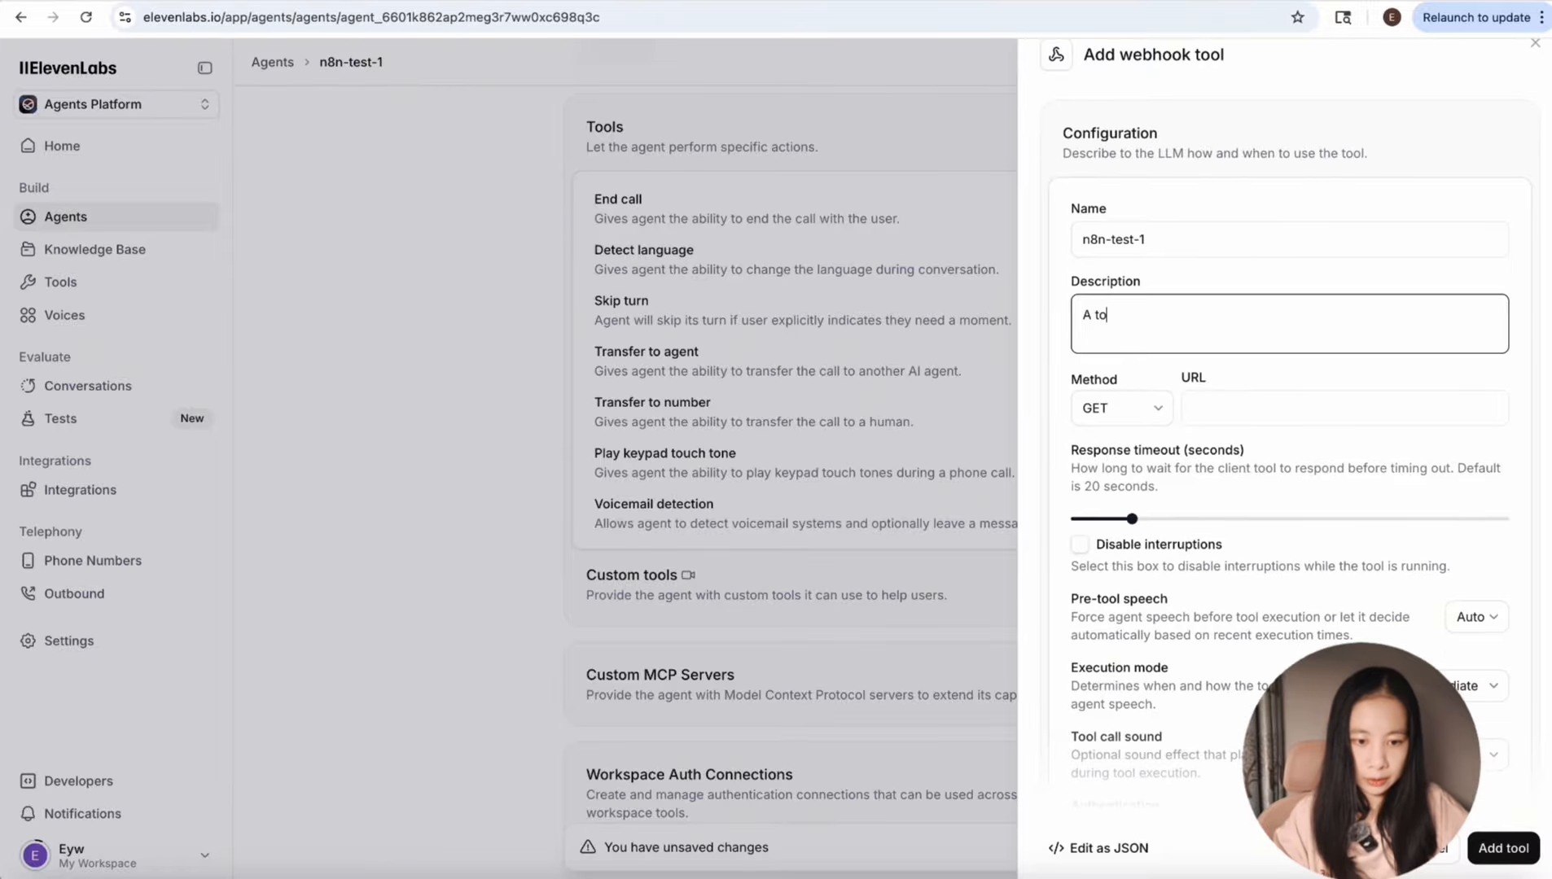
text(ok to garther credi)
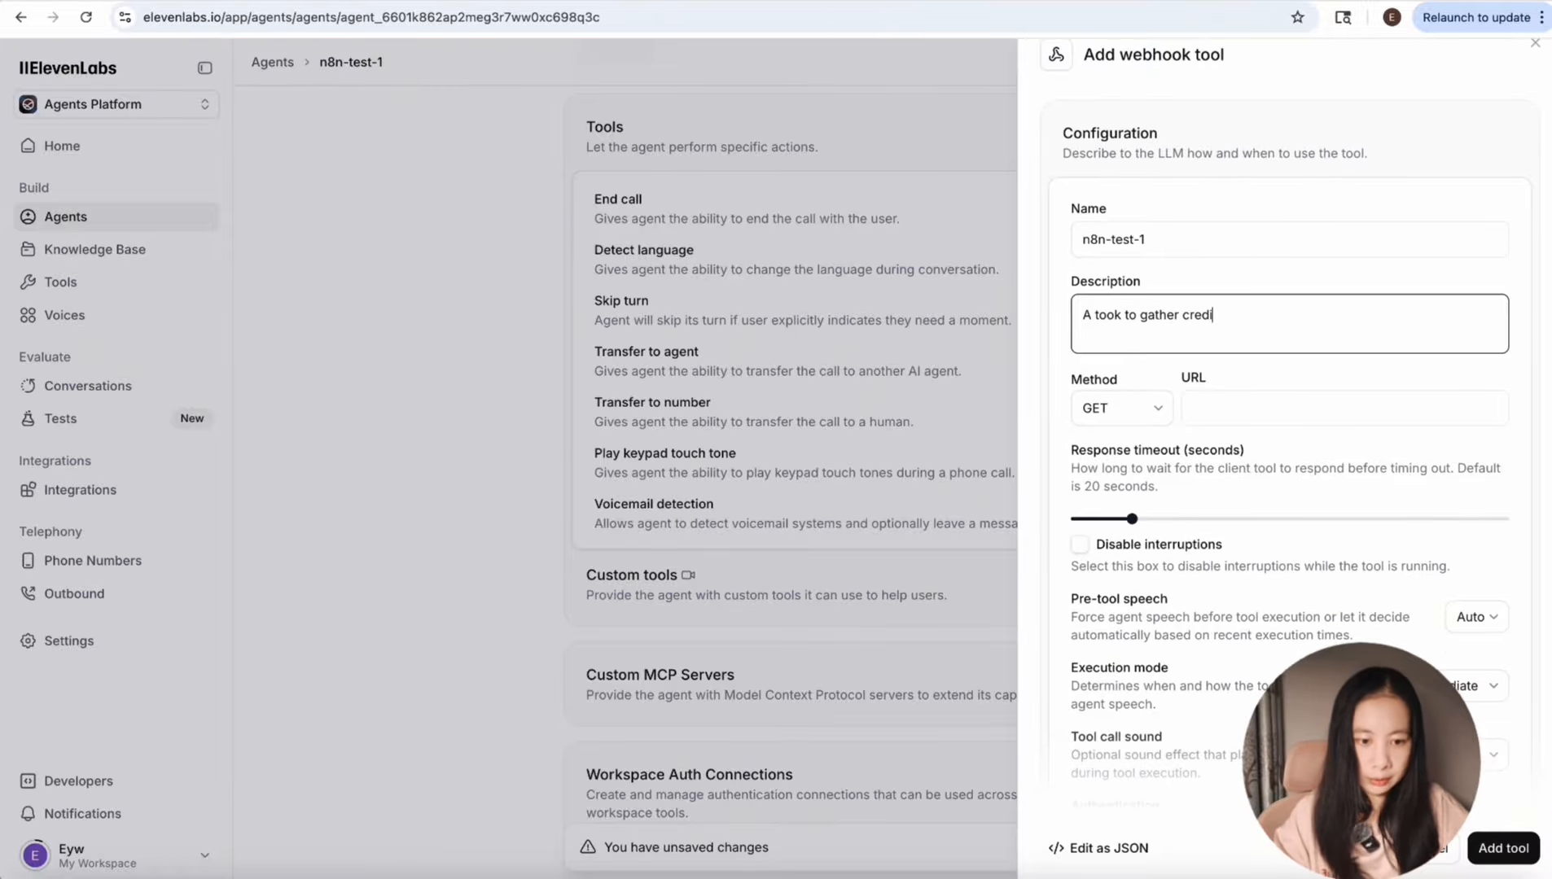
text(ble information )
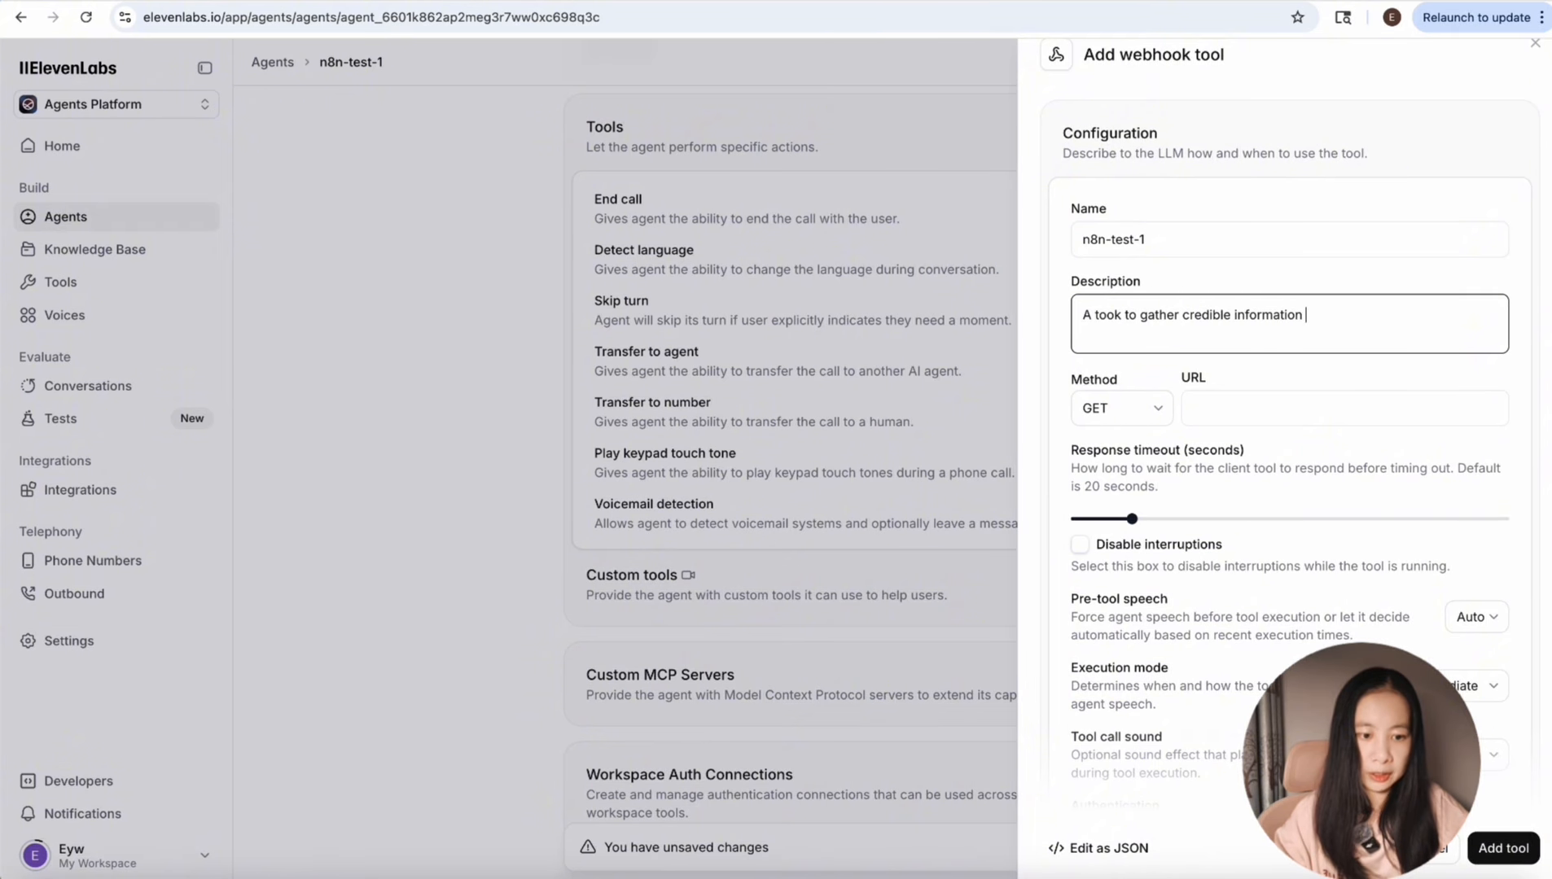
text(for the user.)
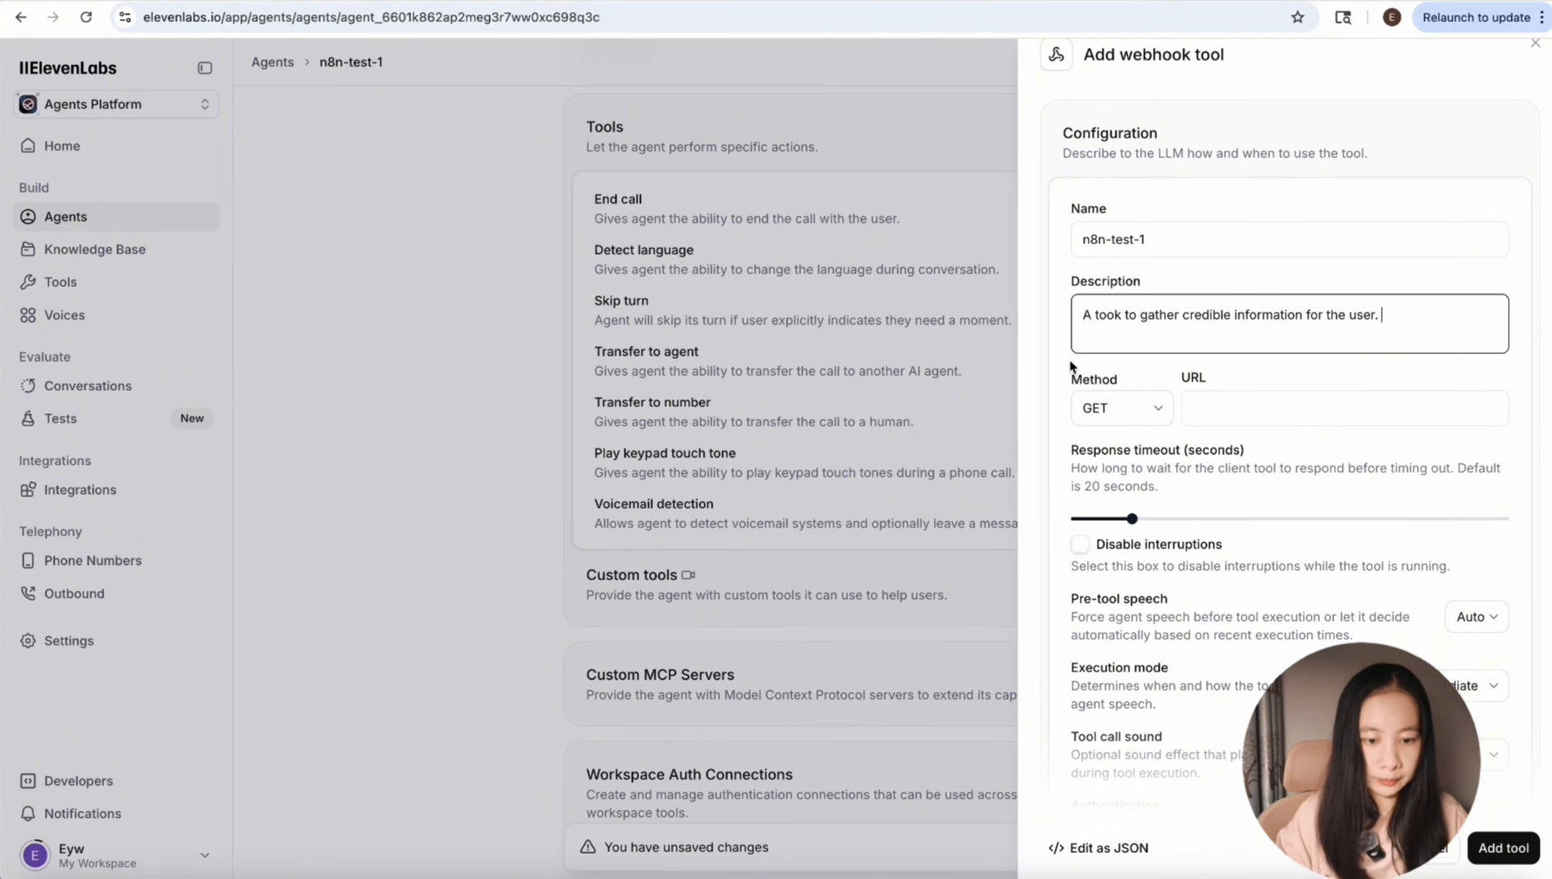
click(1160, 411)
click(1116, 439)
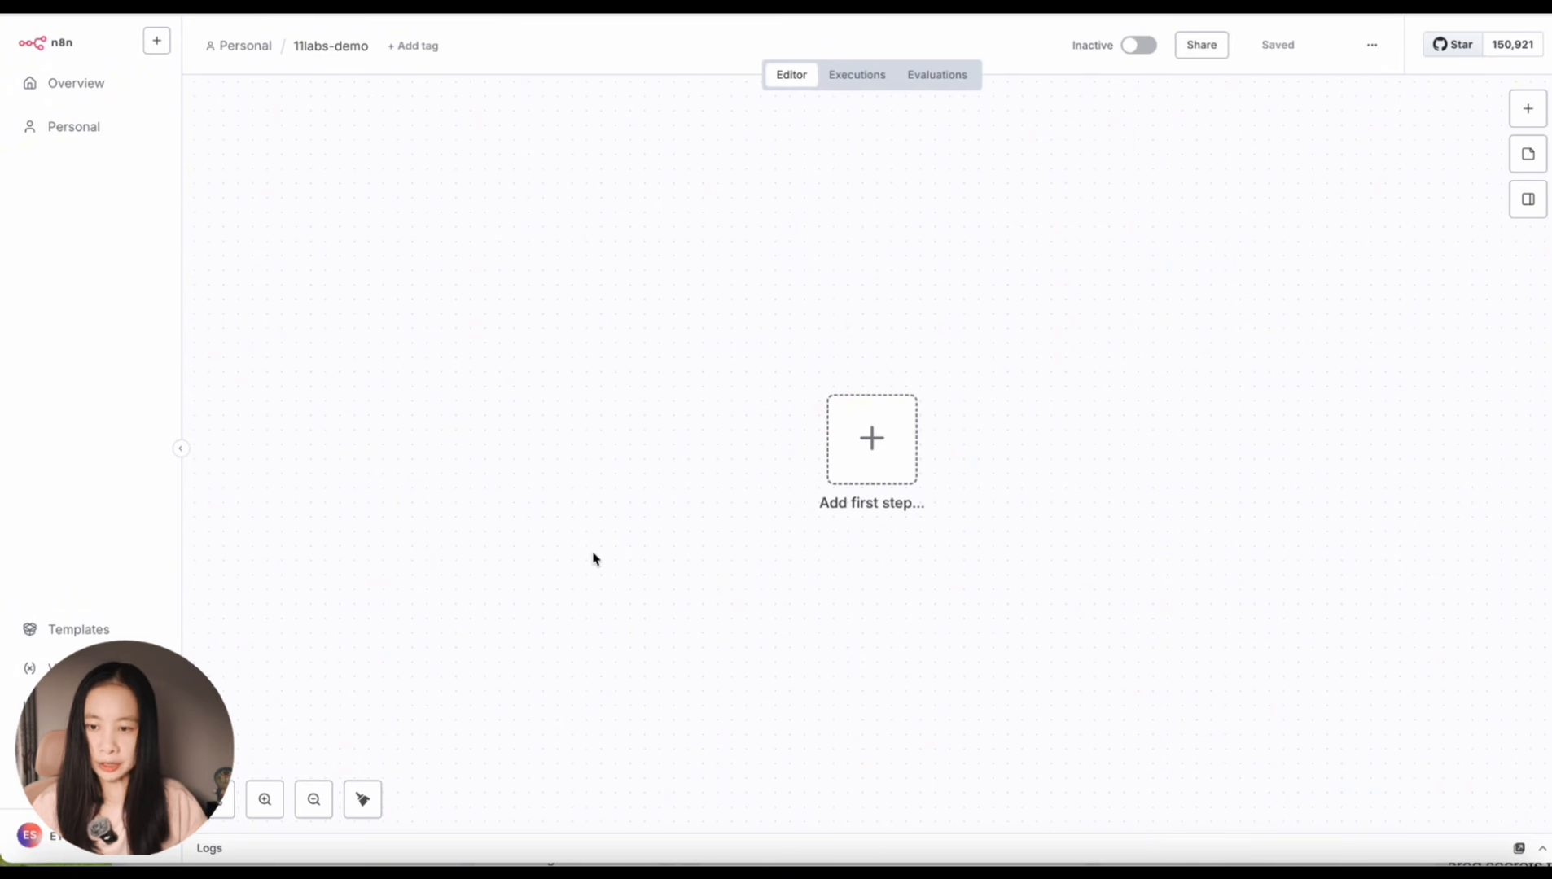
- Switch to n8n and add a Webhook trigger as the first step of the 11labs-demo workflow
click(867, 453)
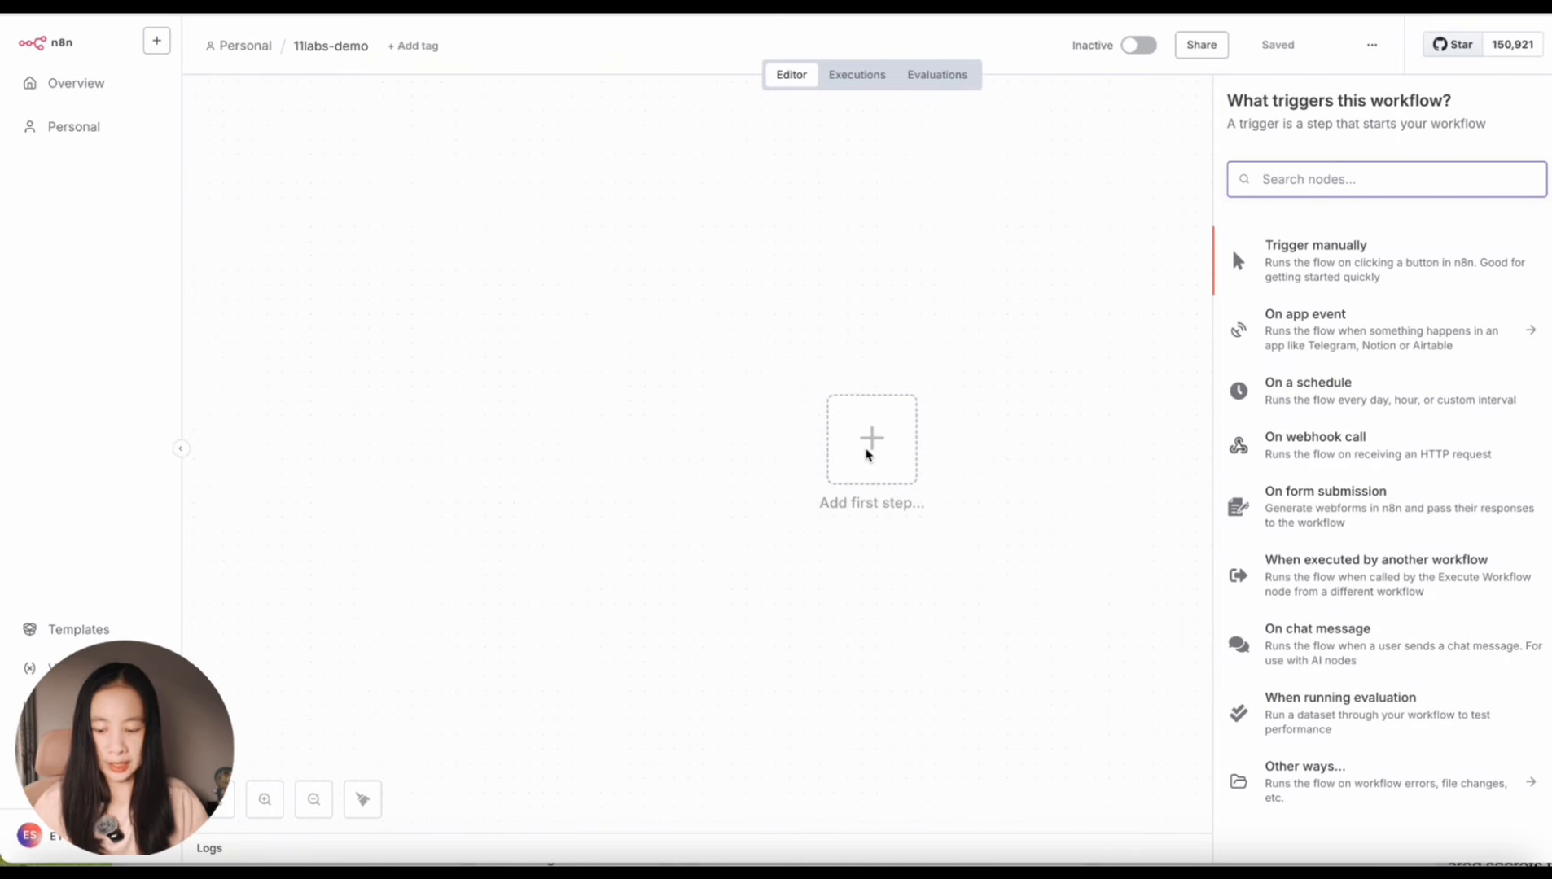
text(webhook)
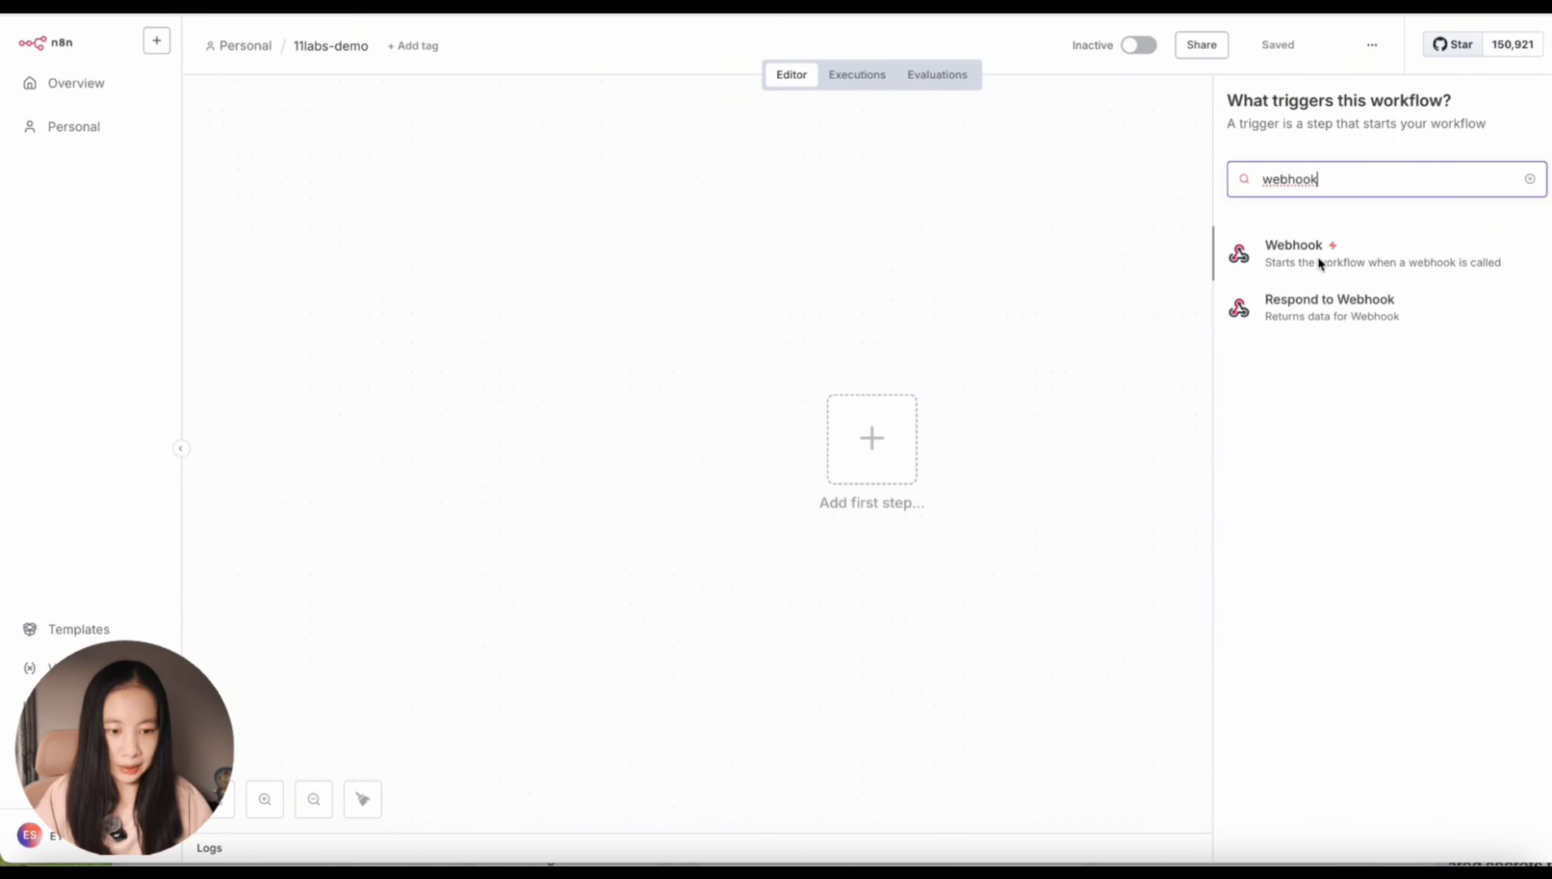
click(1308, 261)
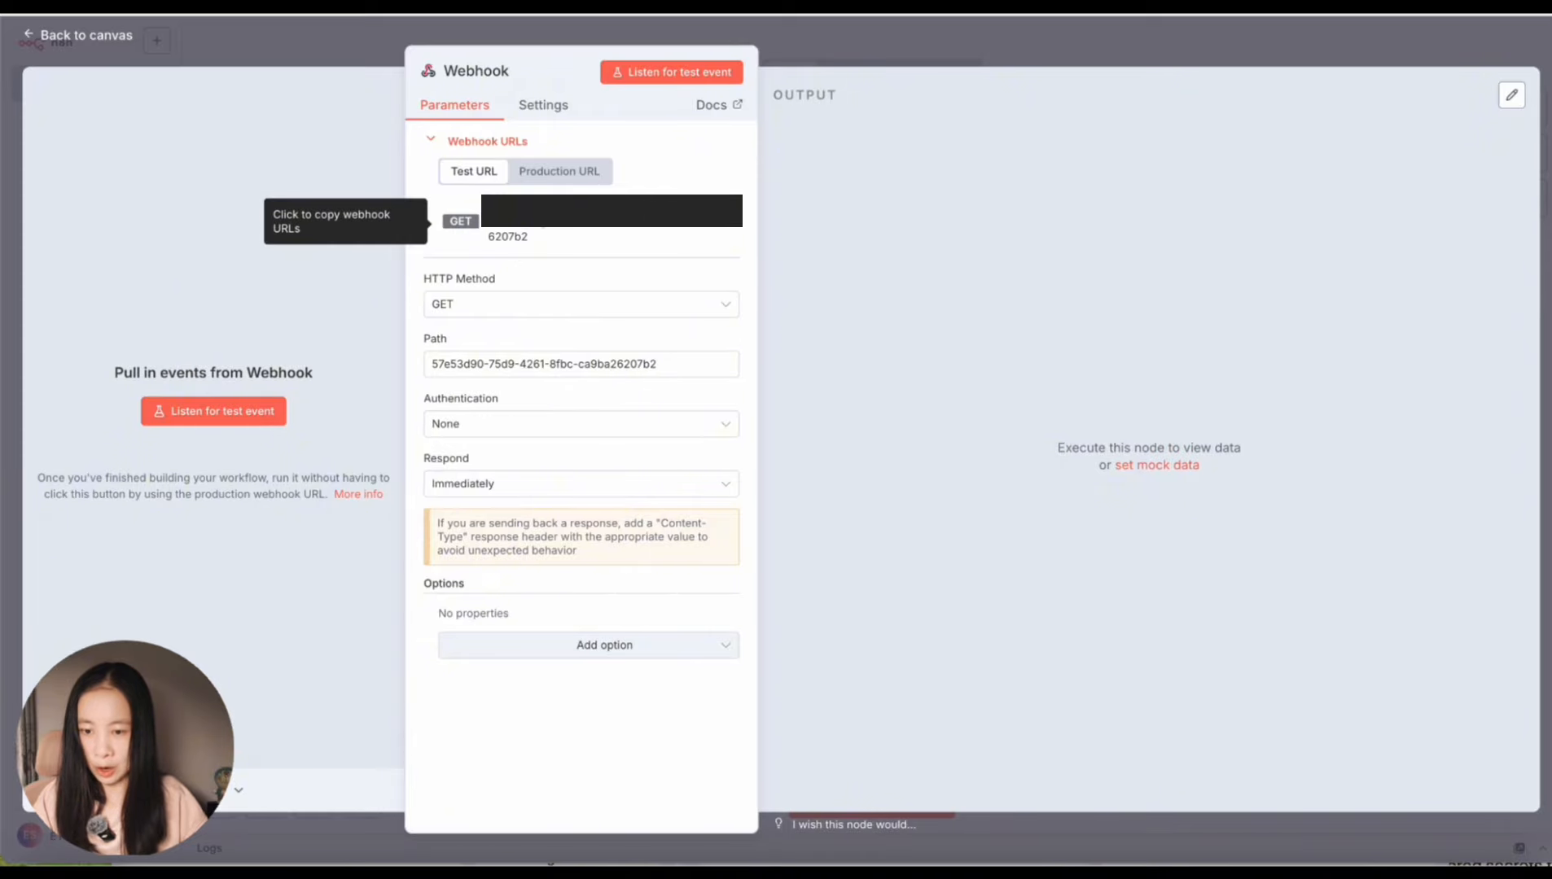
- Copy the webhook's test URL into the ElevenLabs webhook tool's URL and set the tool's response timeout to 120 seconds
click(529, 232)
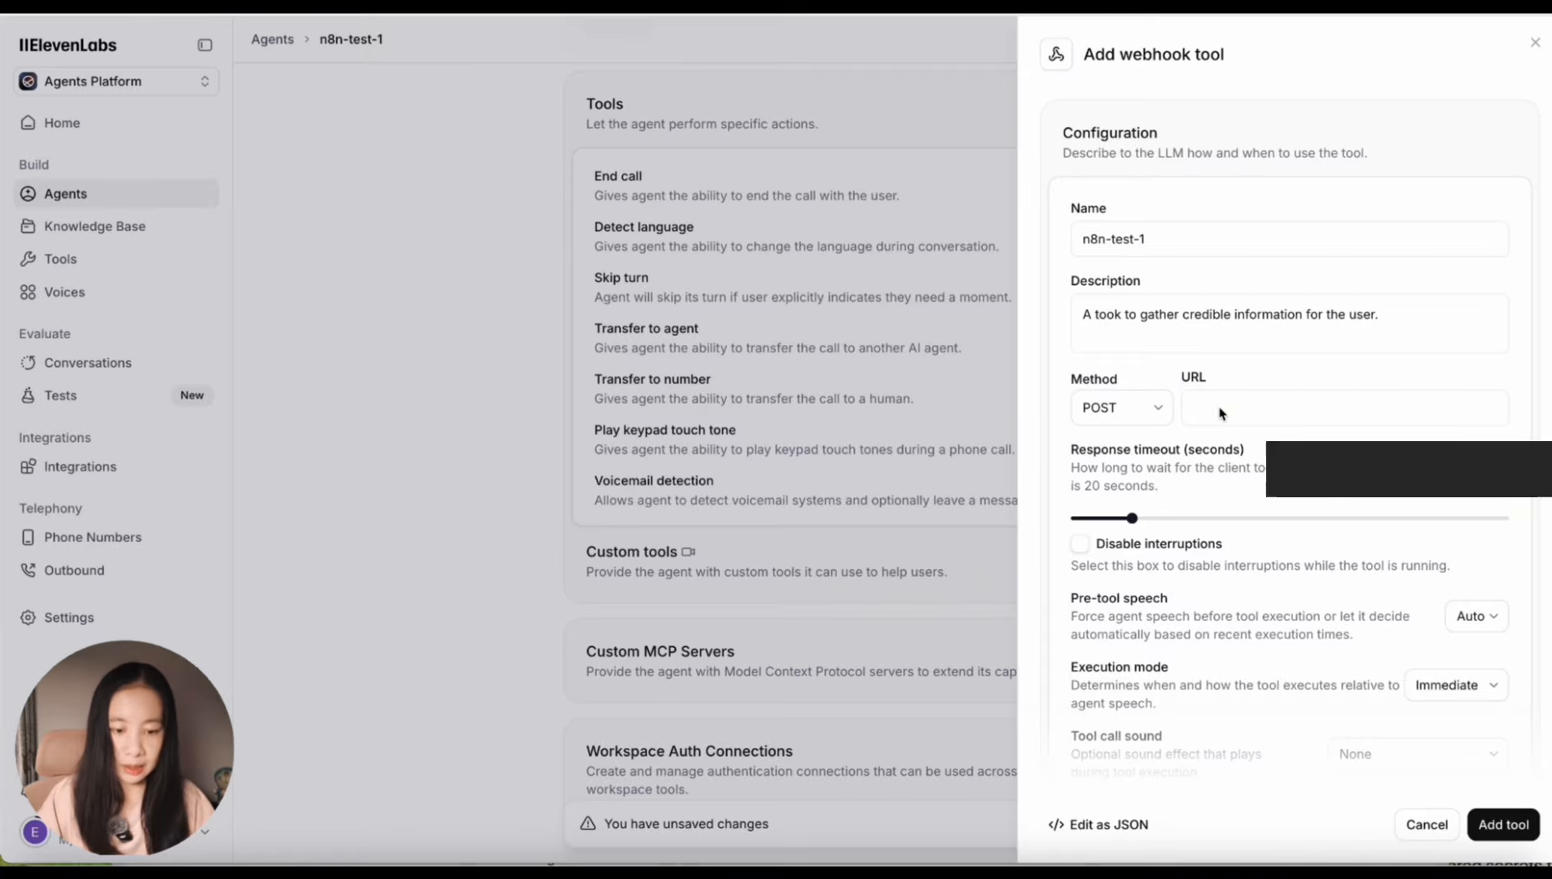
click(1221, 409)
key(ctrl+v)
click(1144, 476)
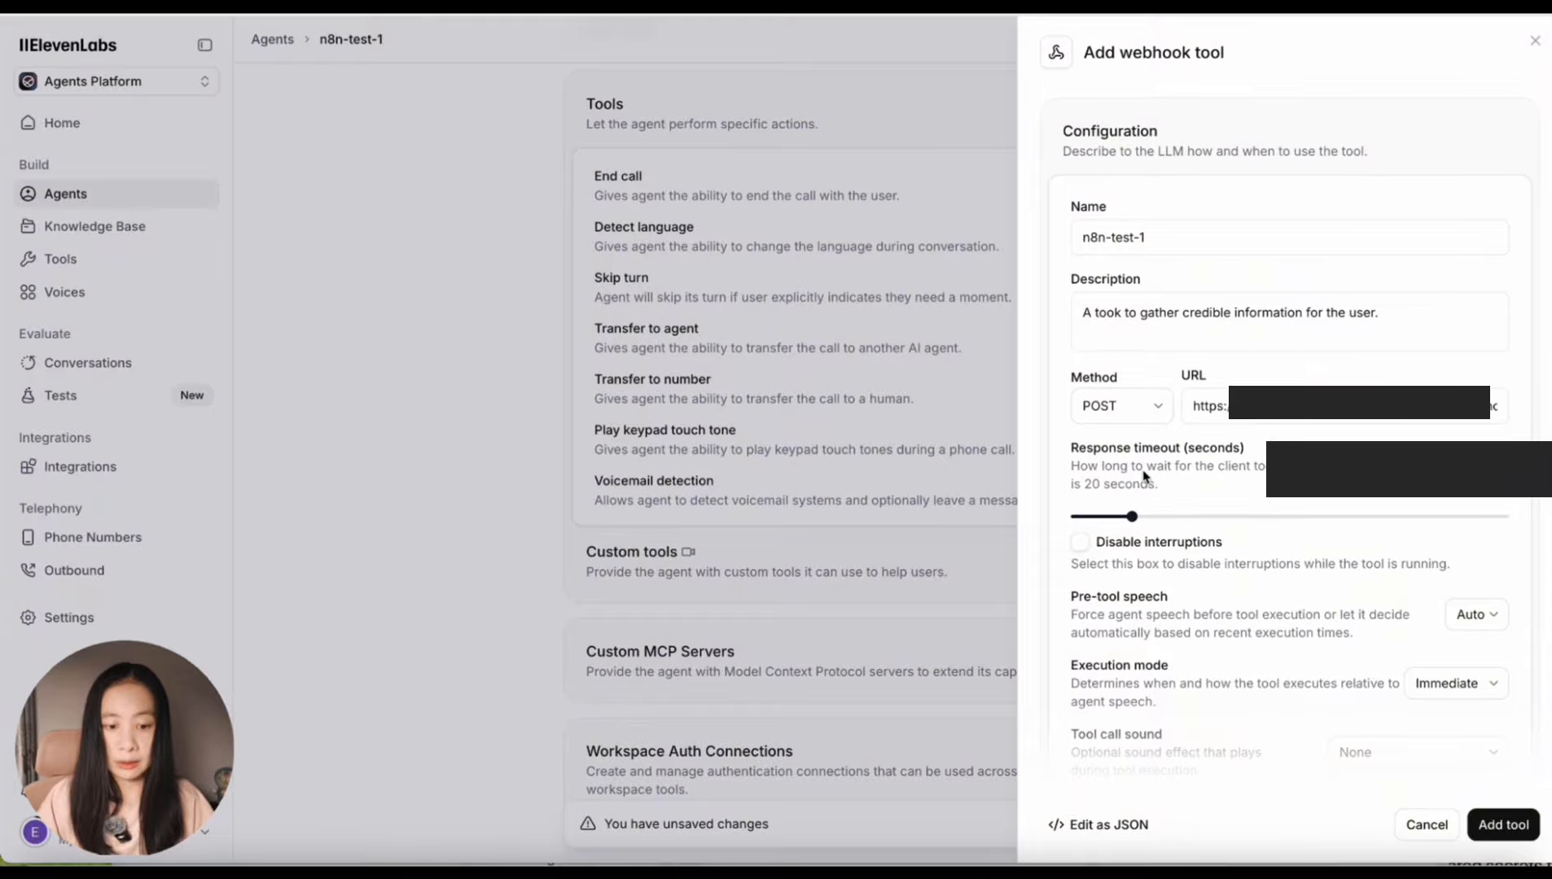
mouse_move(1132, 518)
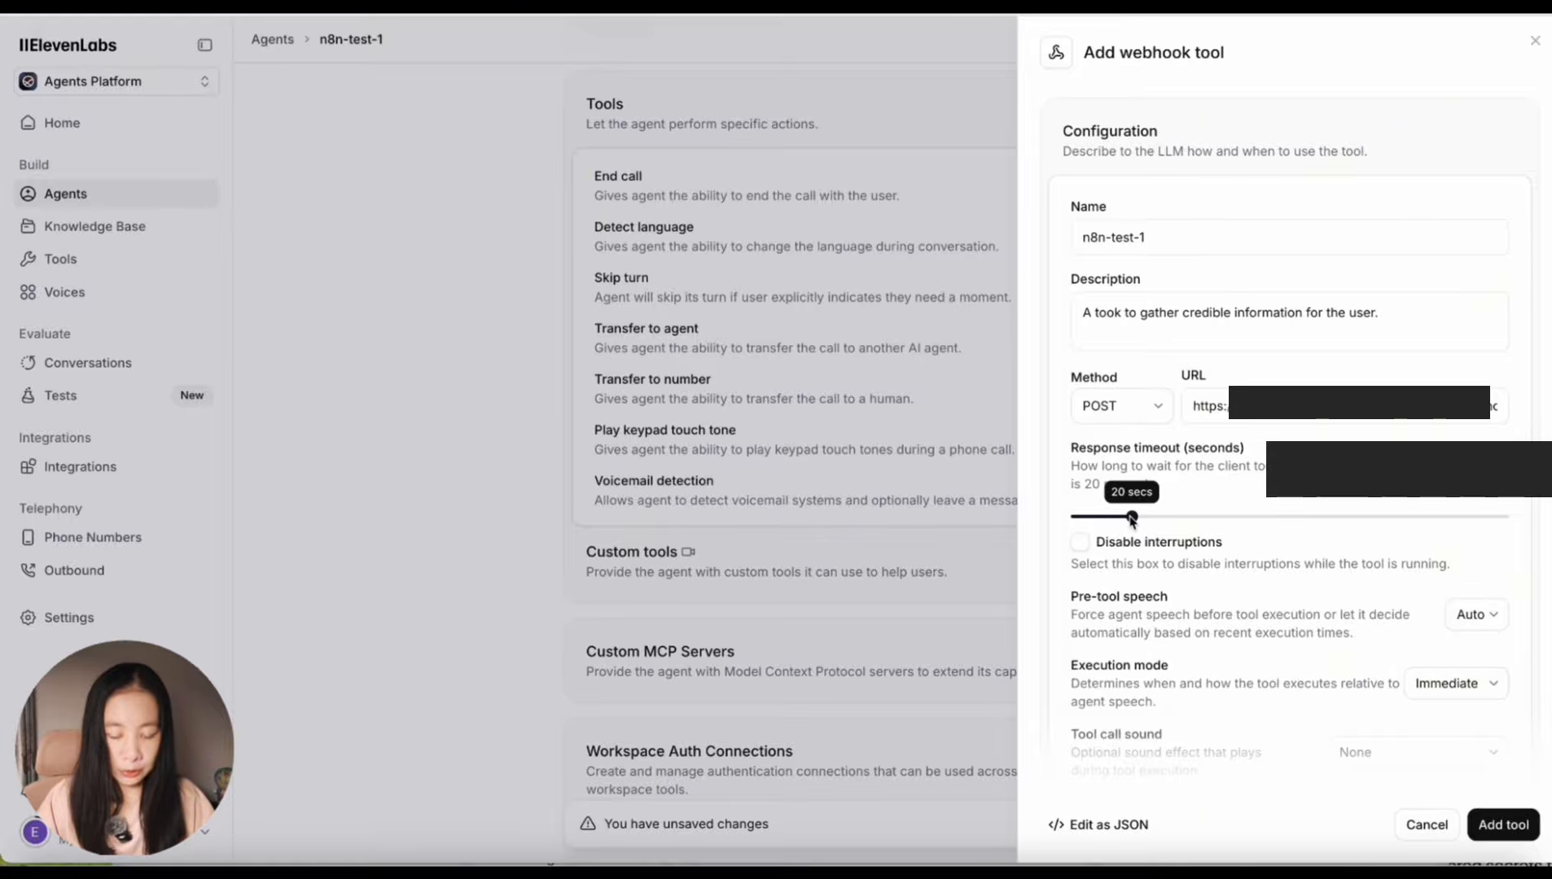
drag(1132, 518, 1539, 513)
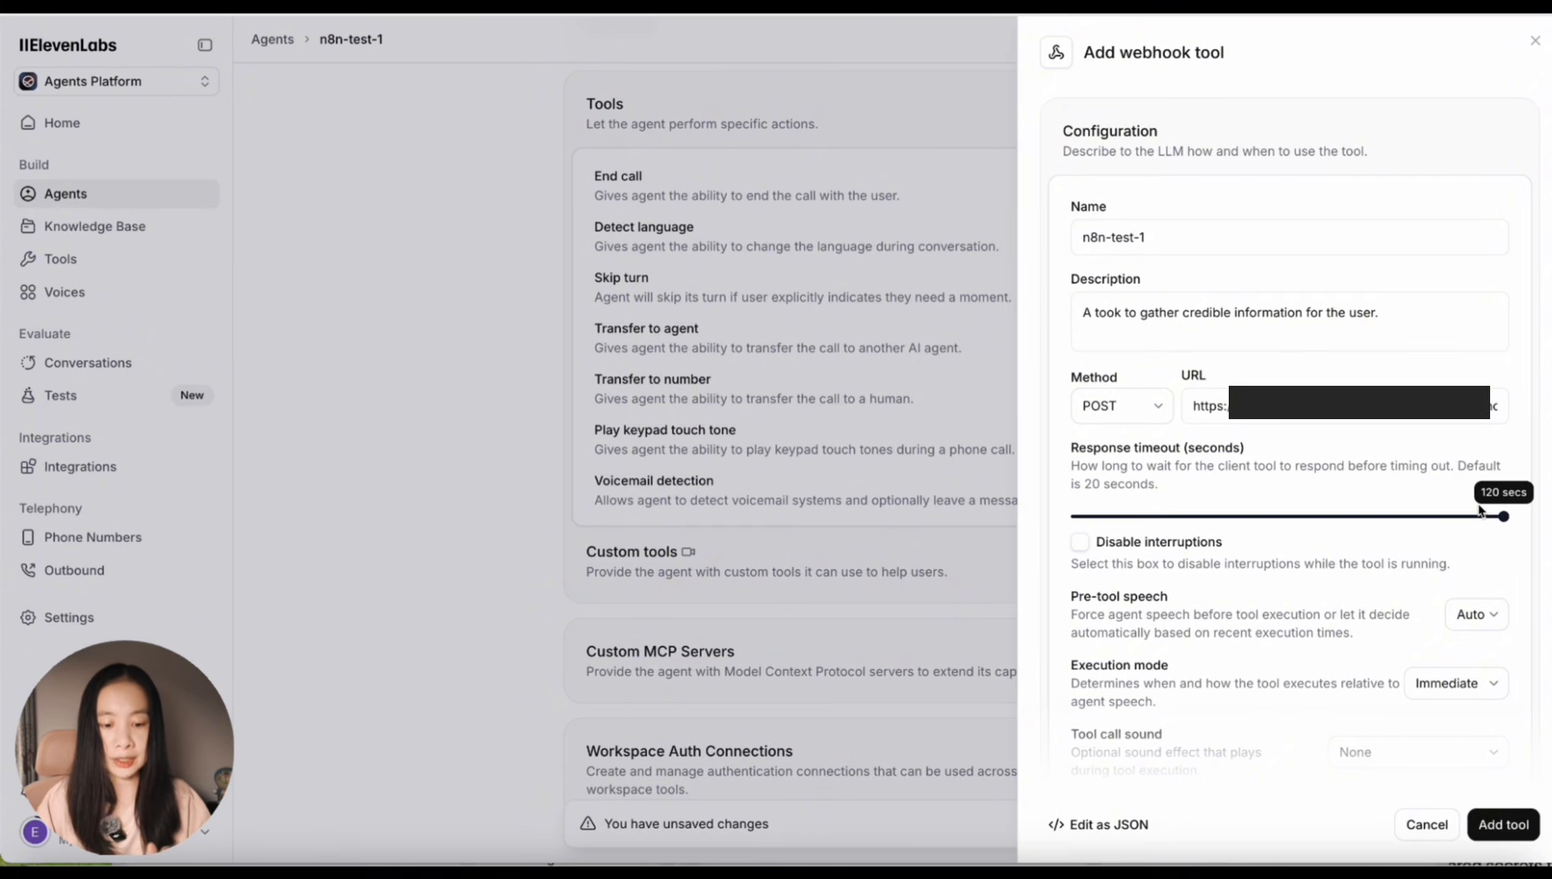
- Add a request header of type Value named Content-Type with the value application/json
scroll(1284, 617, down, 4)
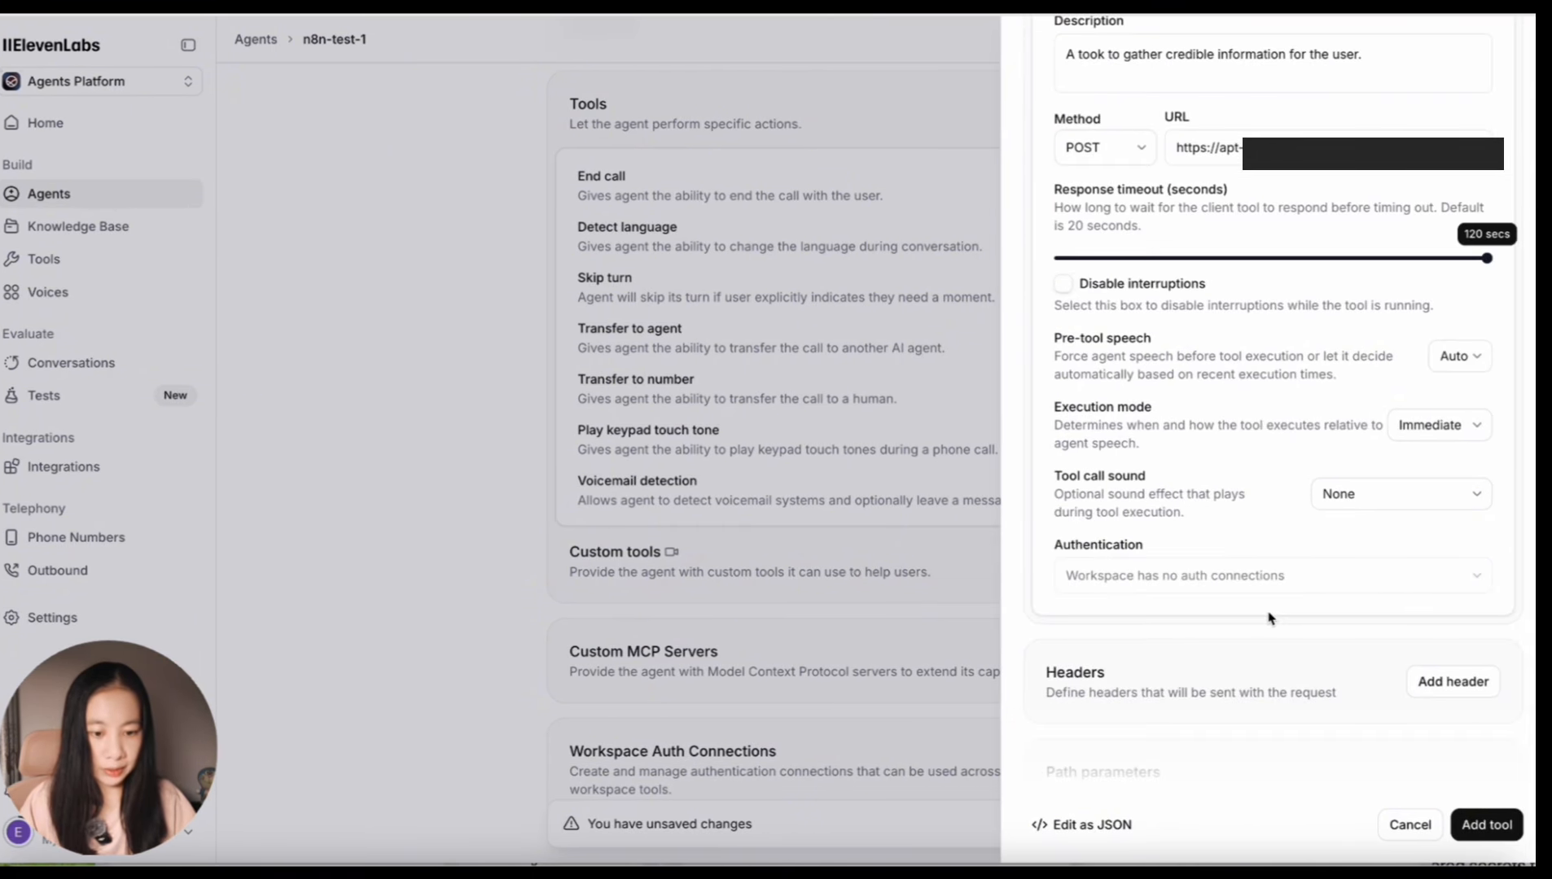
scroll(1267, 619, down, 3)
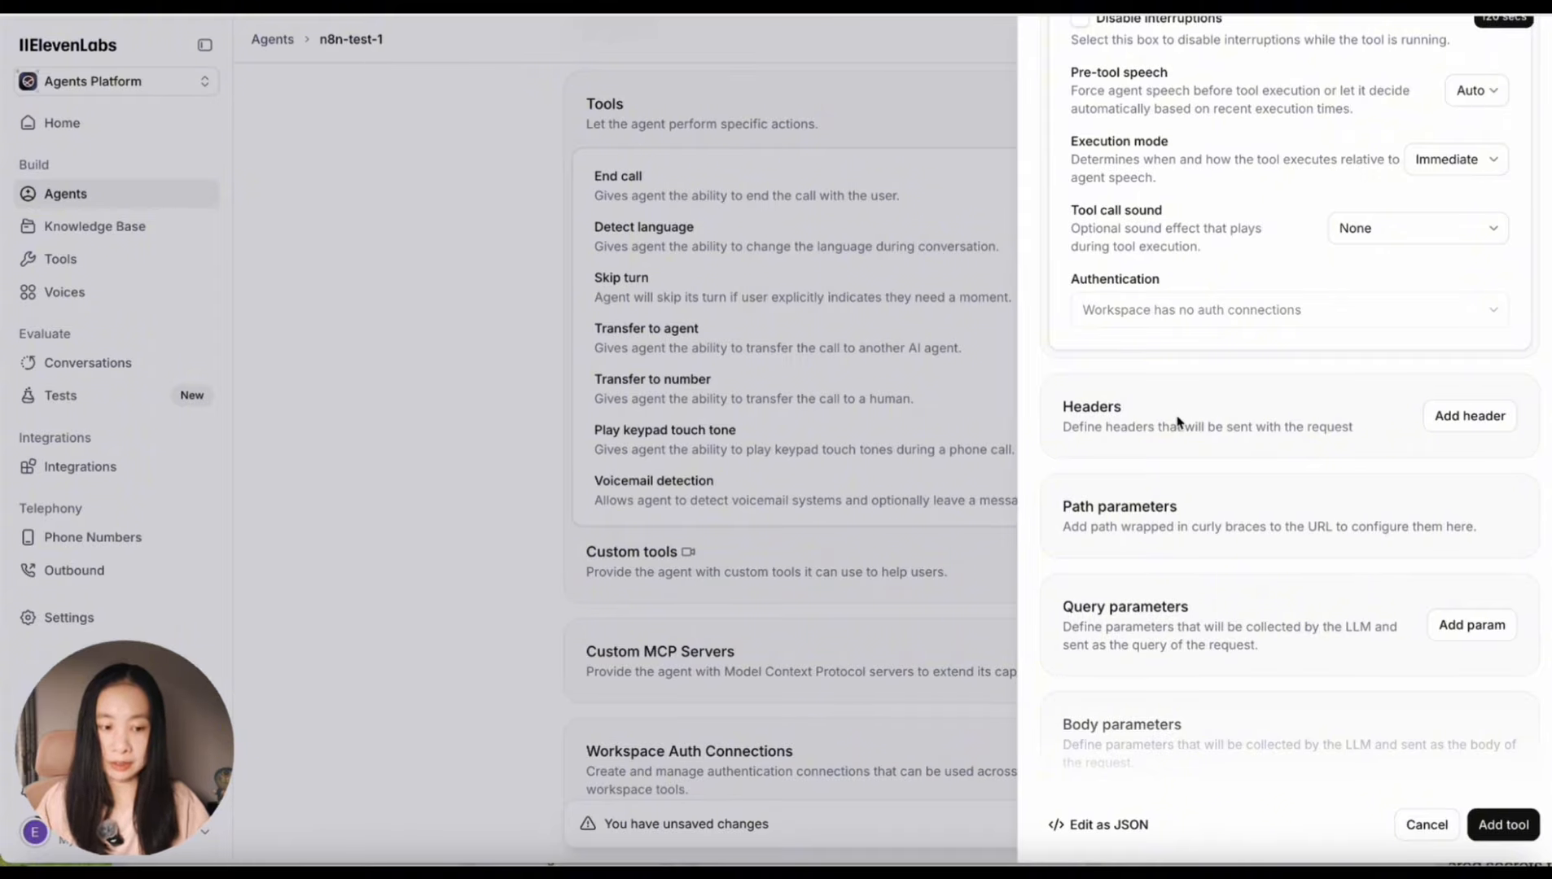
click(1480, 420)
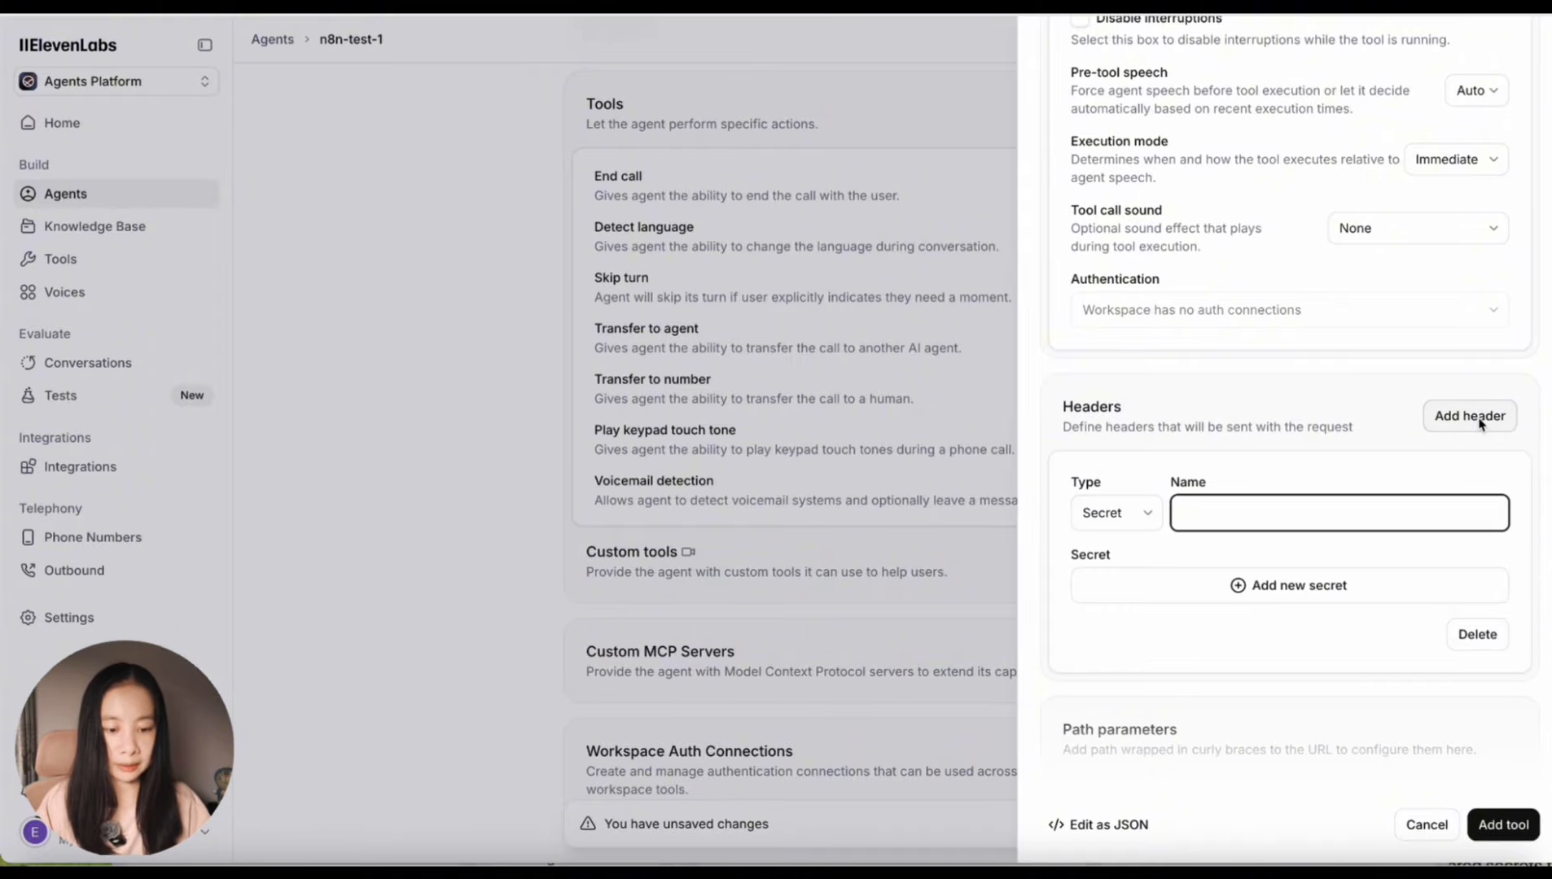
click(1138, 512)
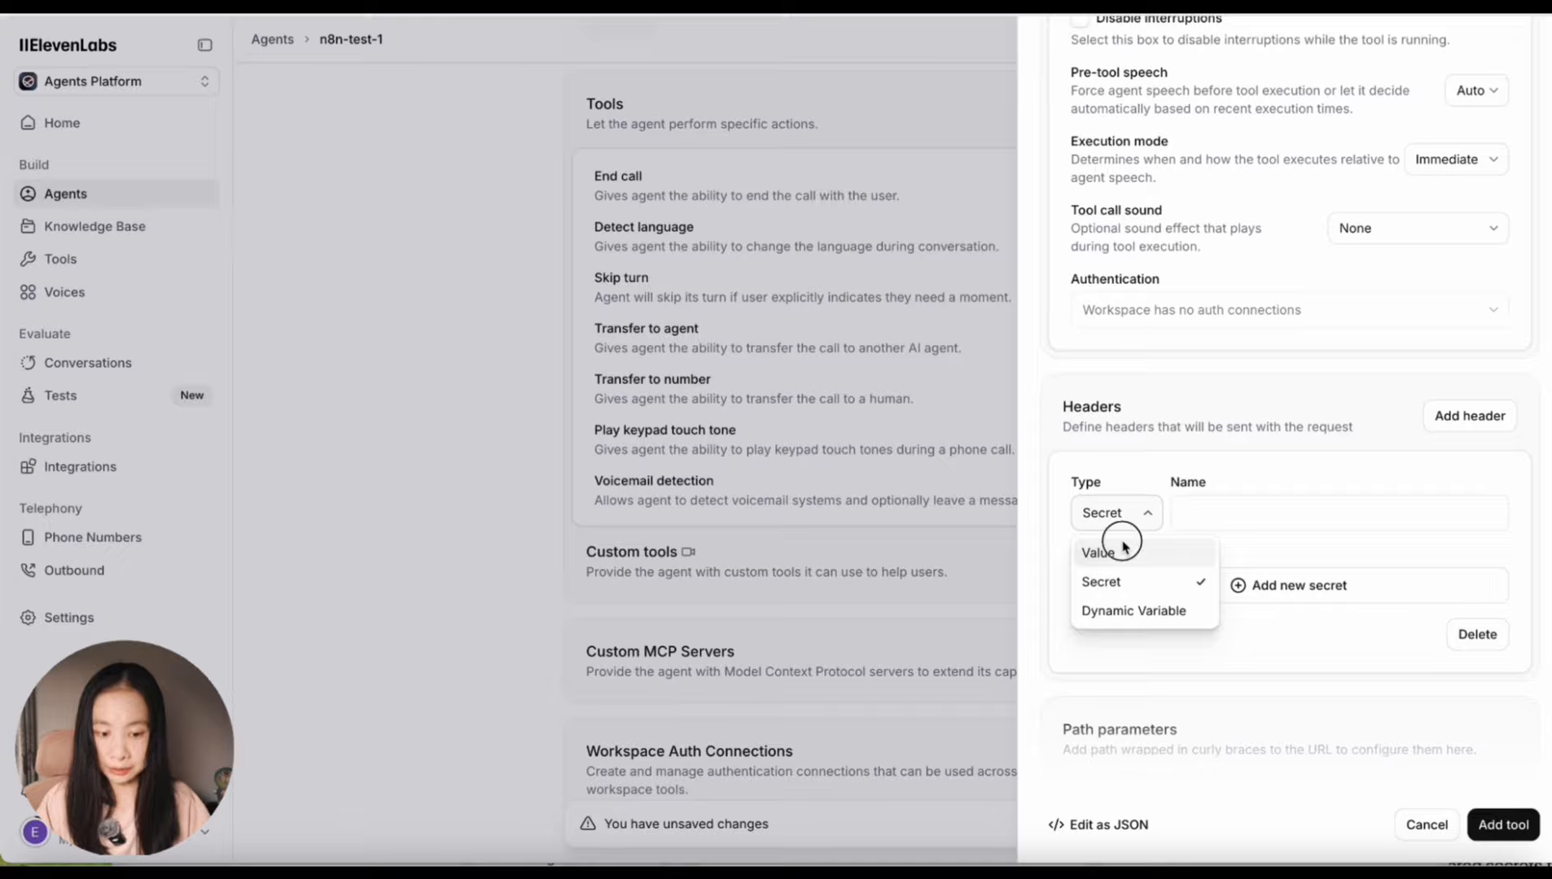
click(1123, 547)
click(1213, 514)
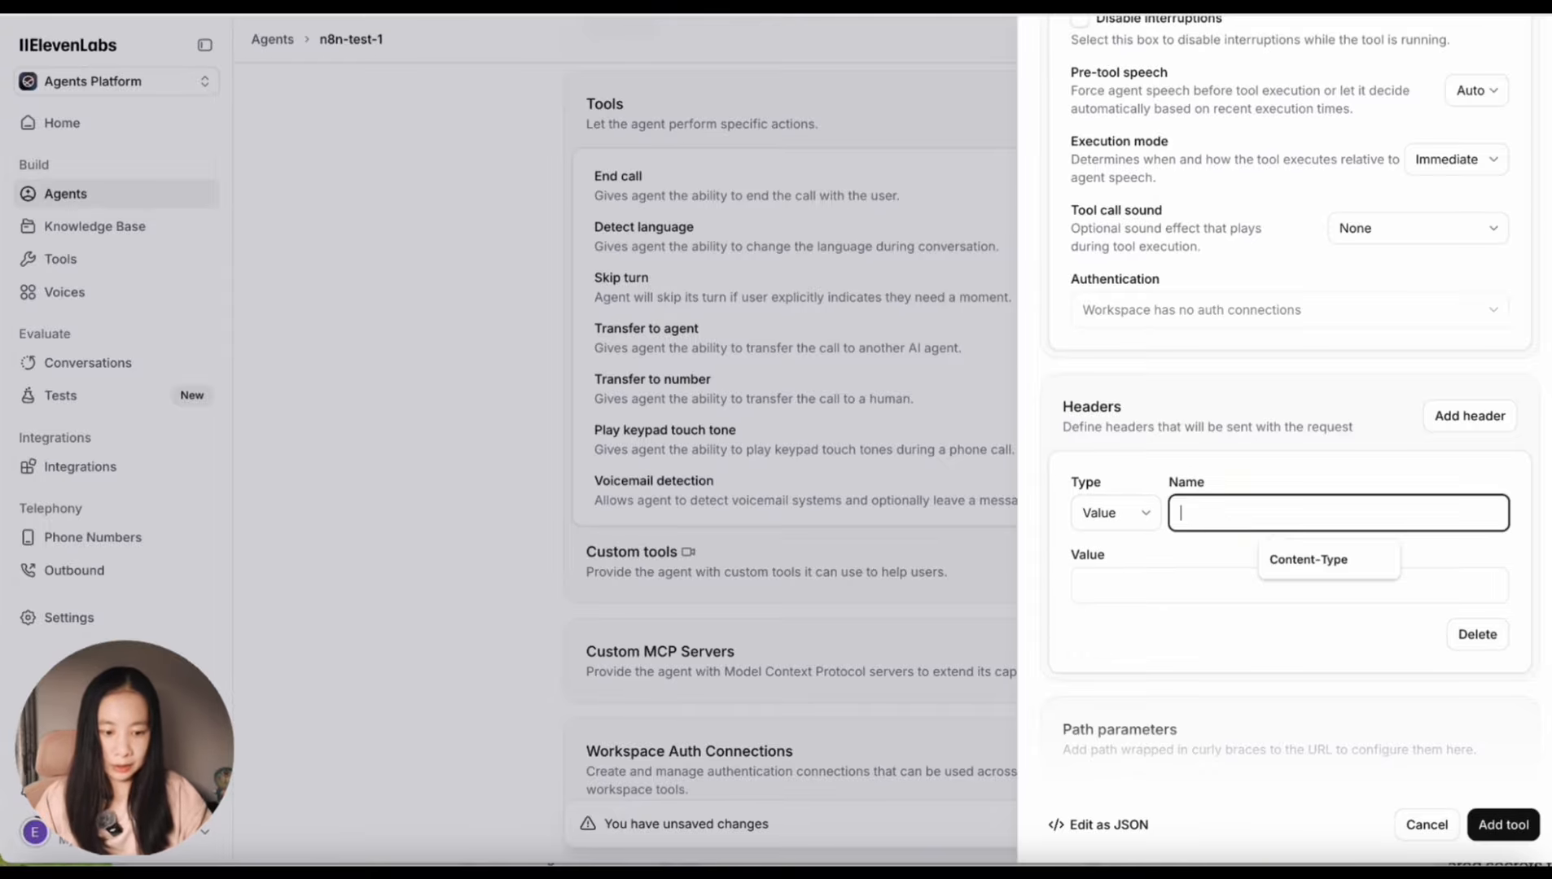
text(Cont)
key(Down)
key(Return)
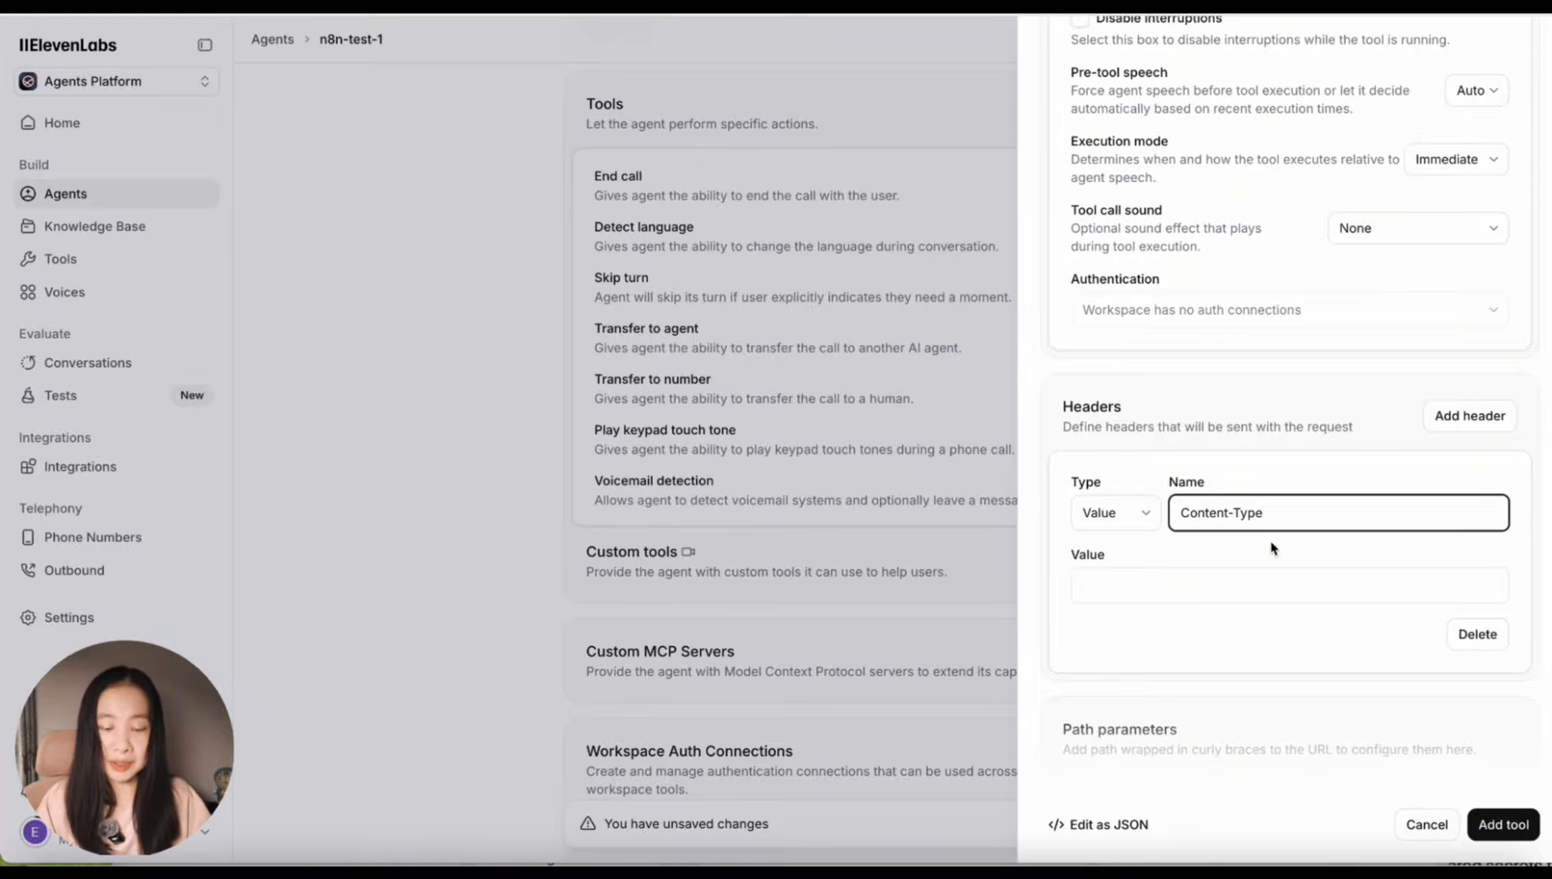
click(1221, 584)
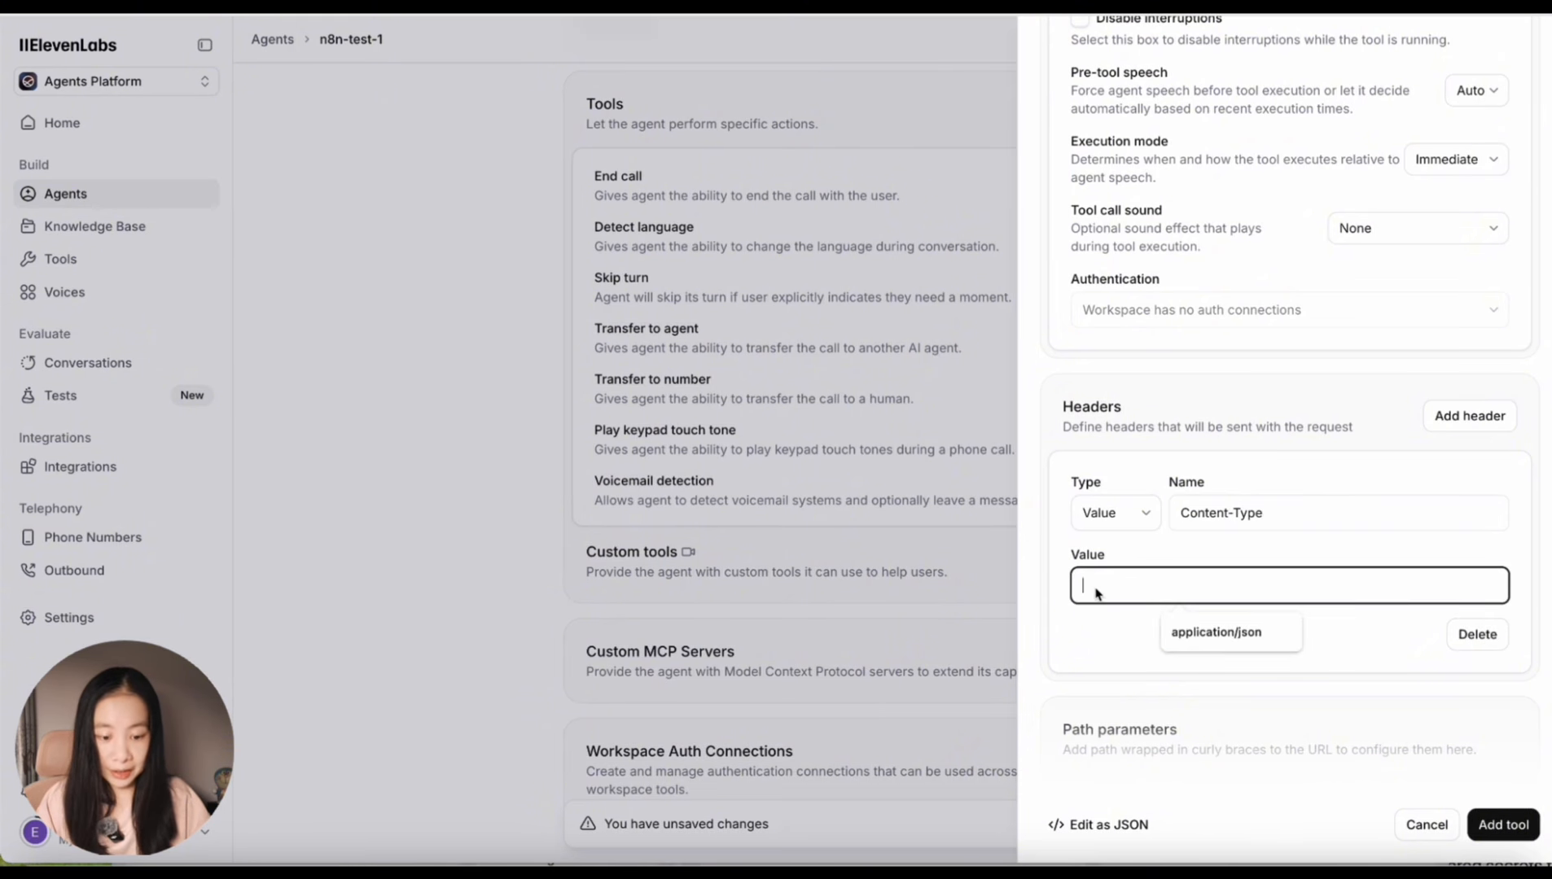
click(1202, 642)
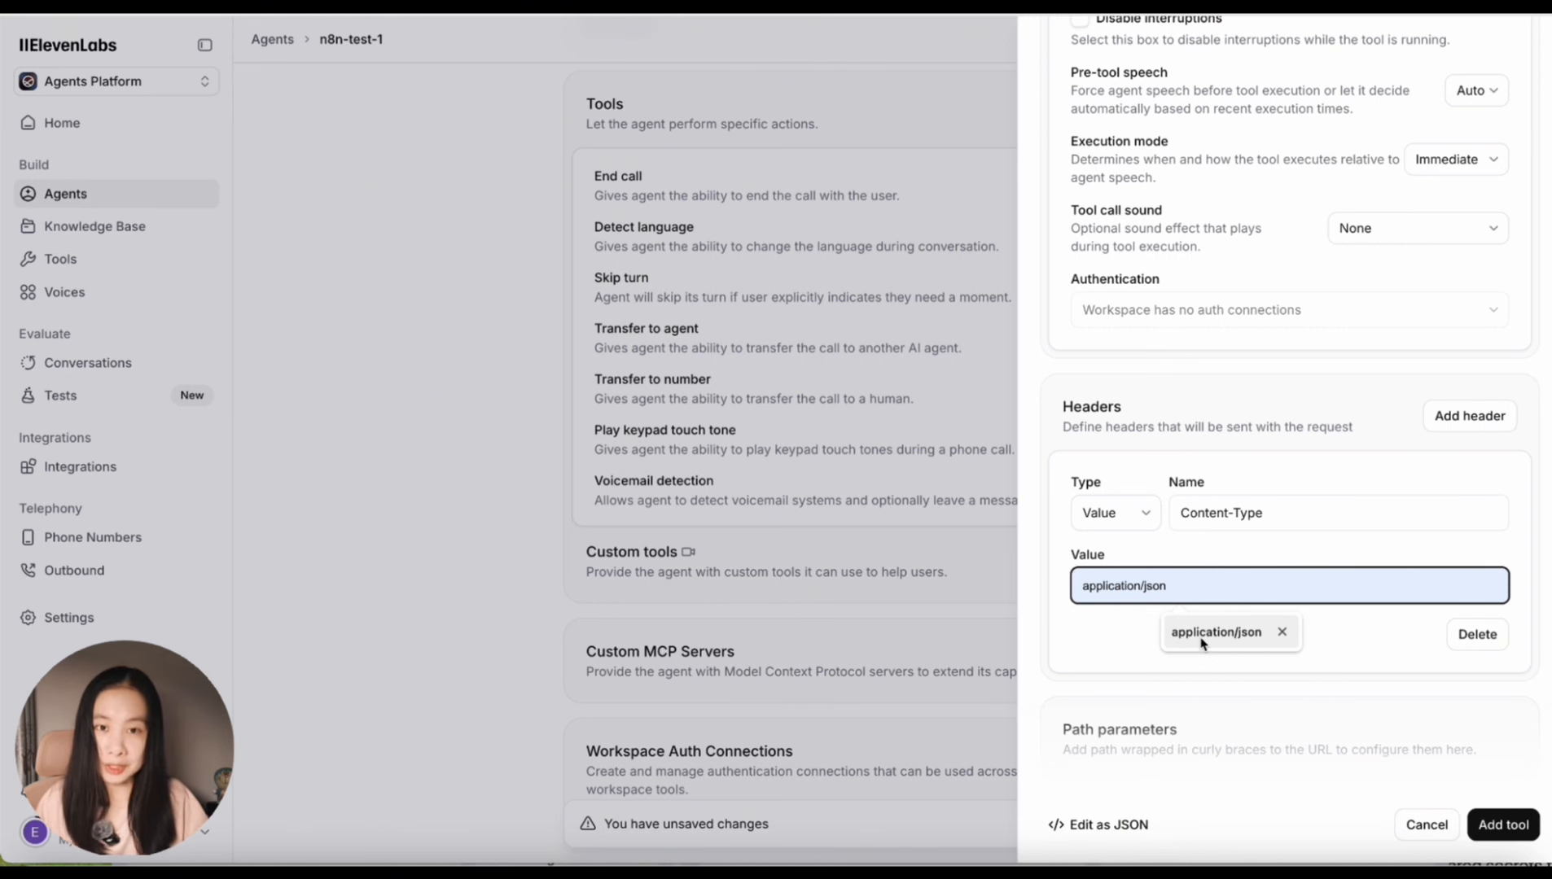
click(1201, 635)
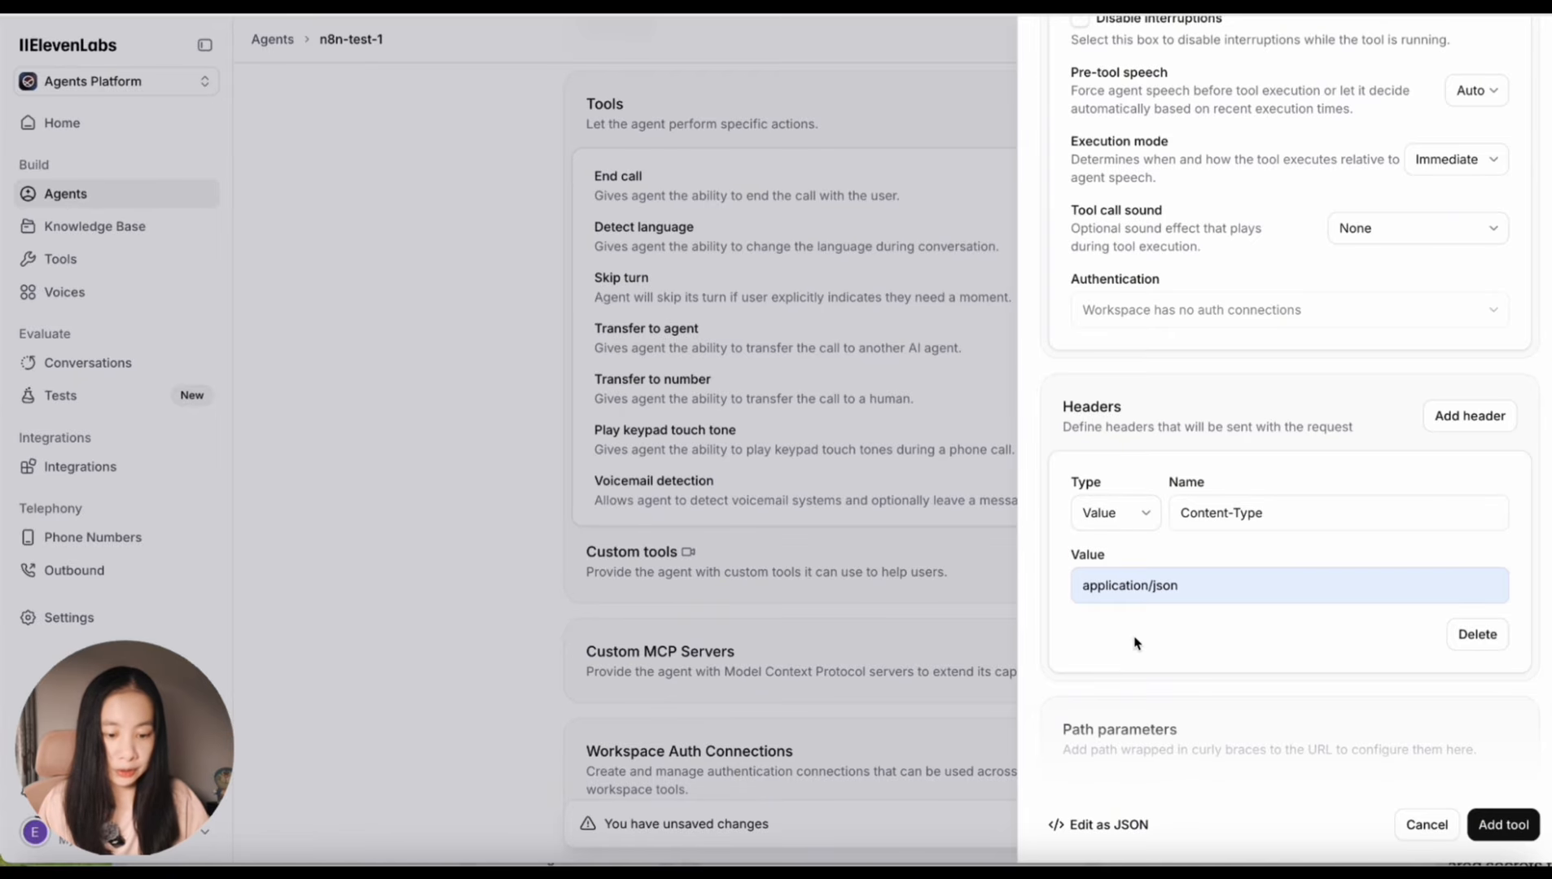
- Set the body parameters description to "Extract the search query the user is looking to find more information on"
scroll(1375, 675, down, 8)
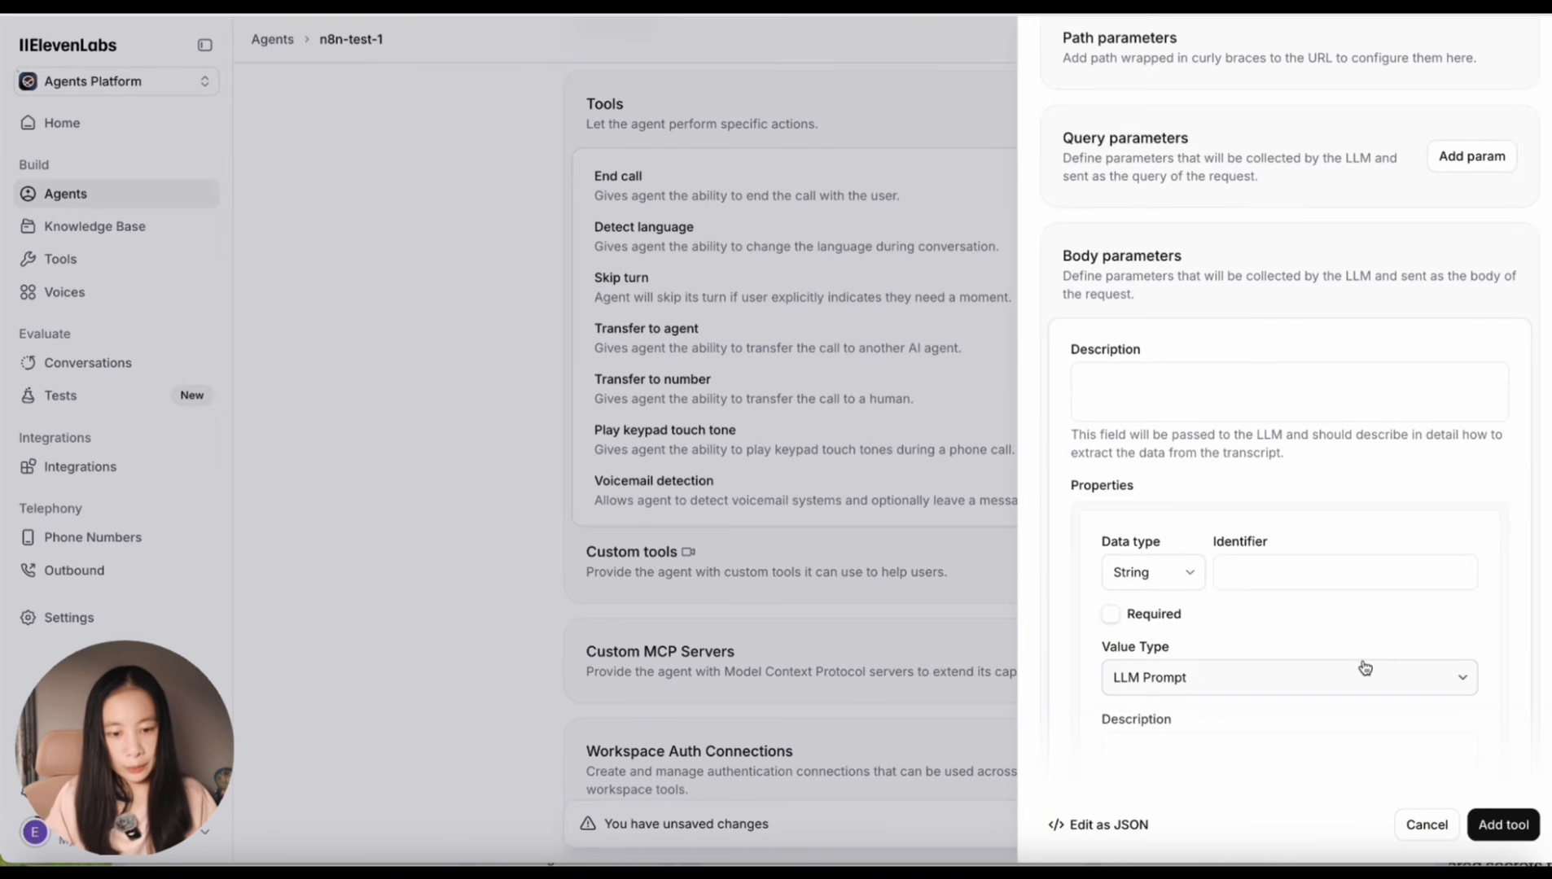
scroll(1365, 667, down, 1)
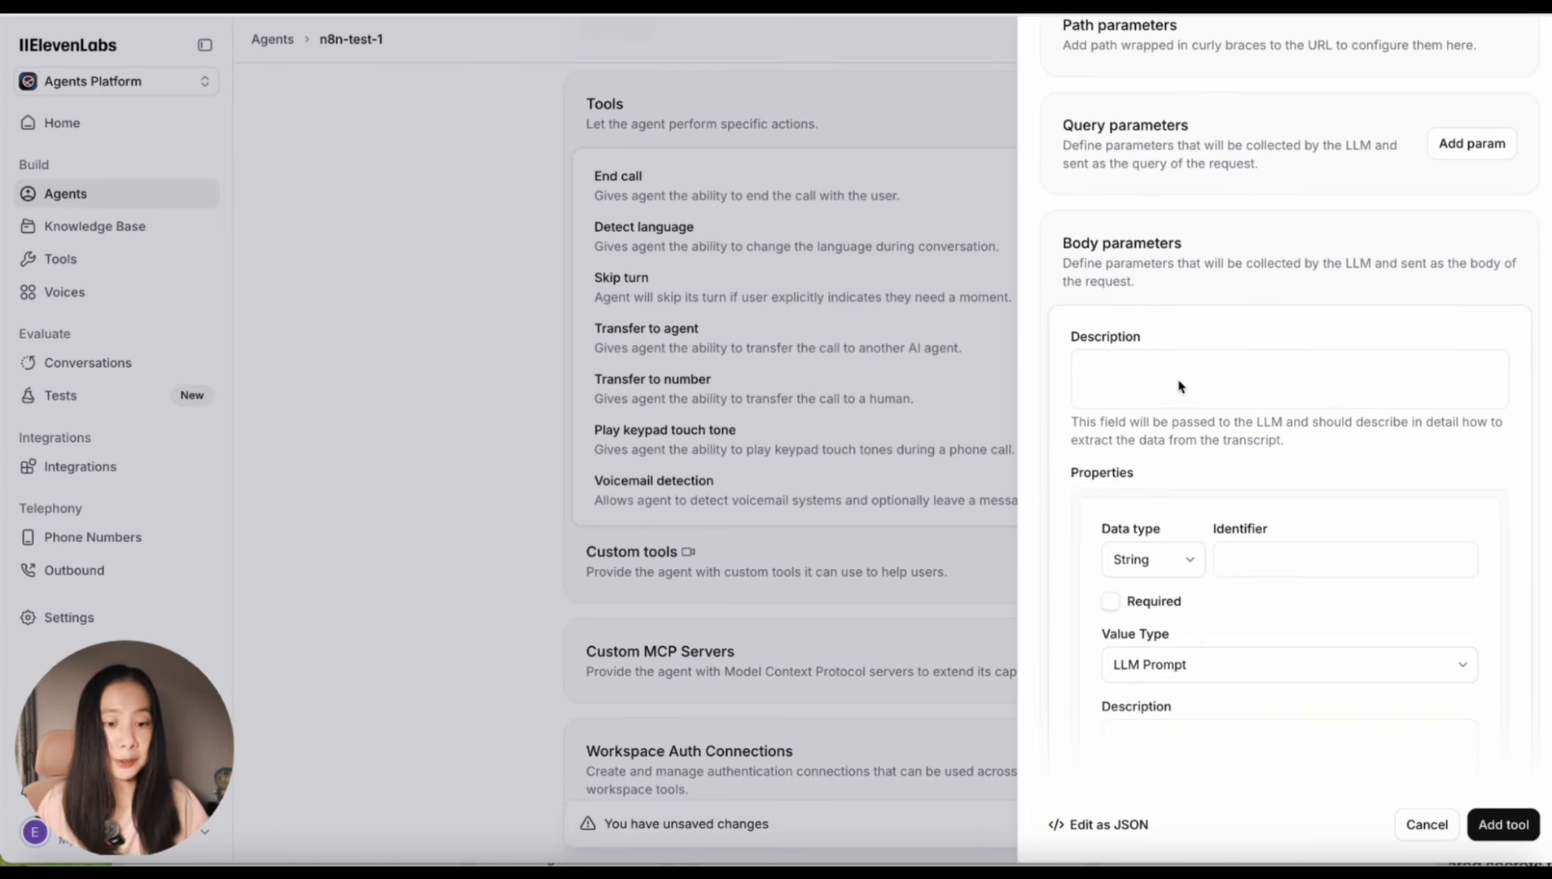
click(1179, 386)
key(ctrl+v)
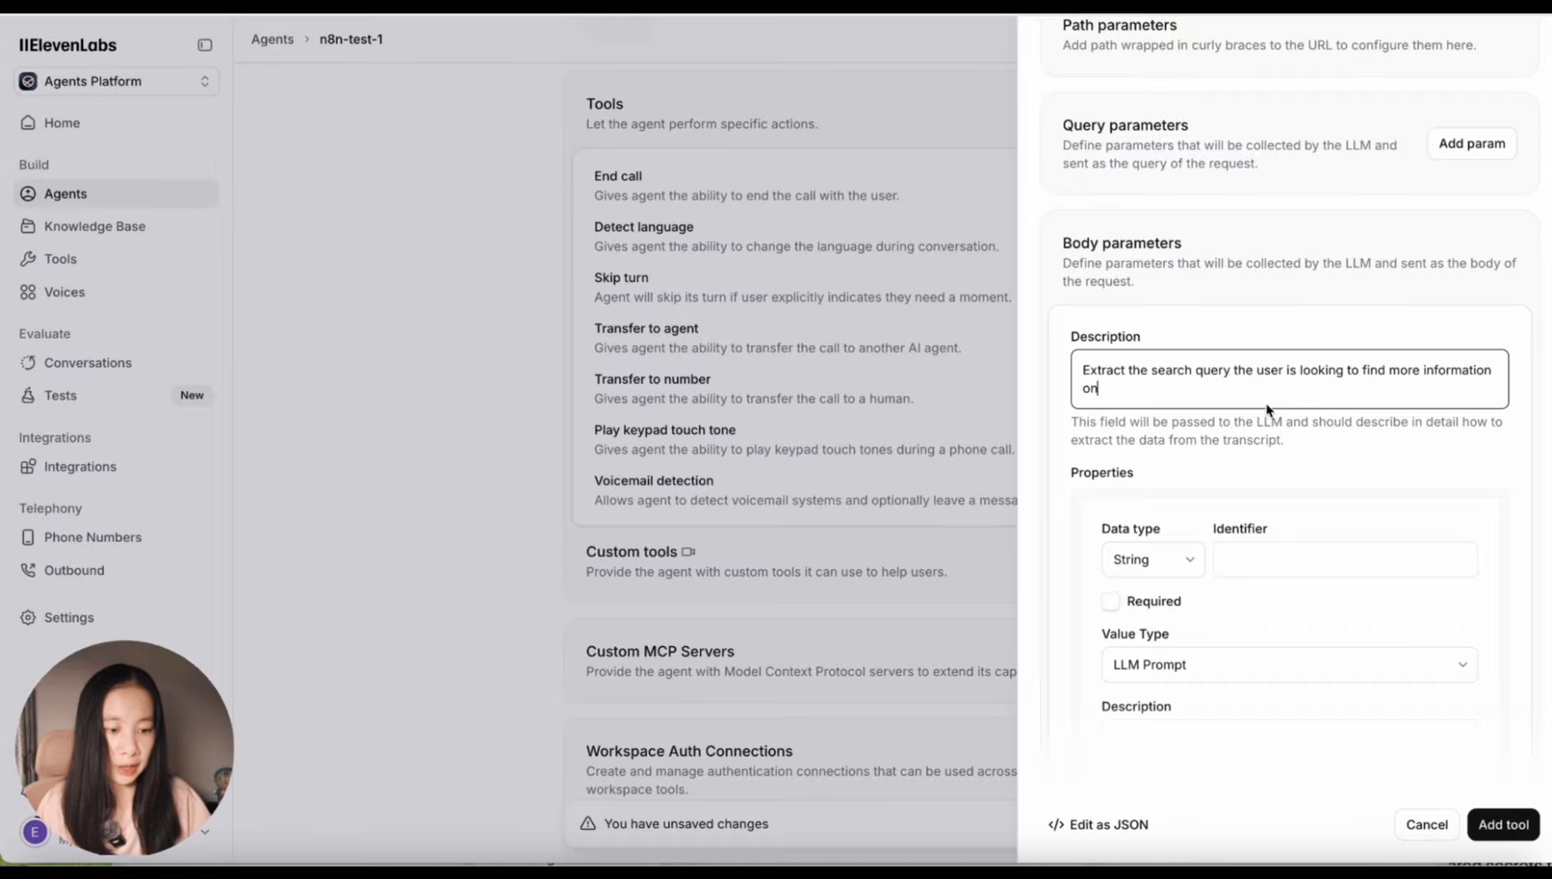
click(1275, 628)
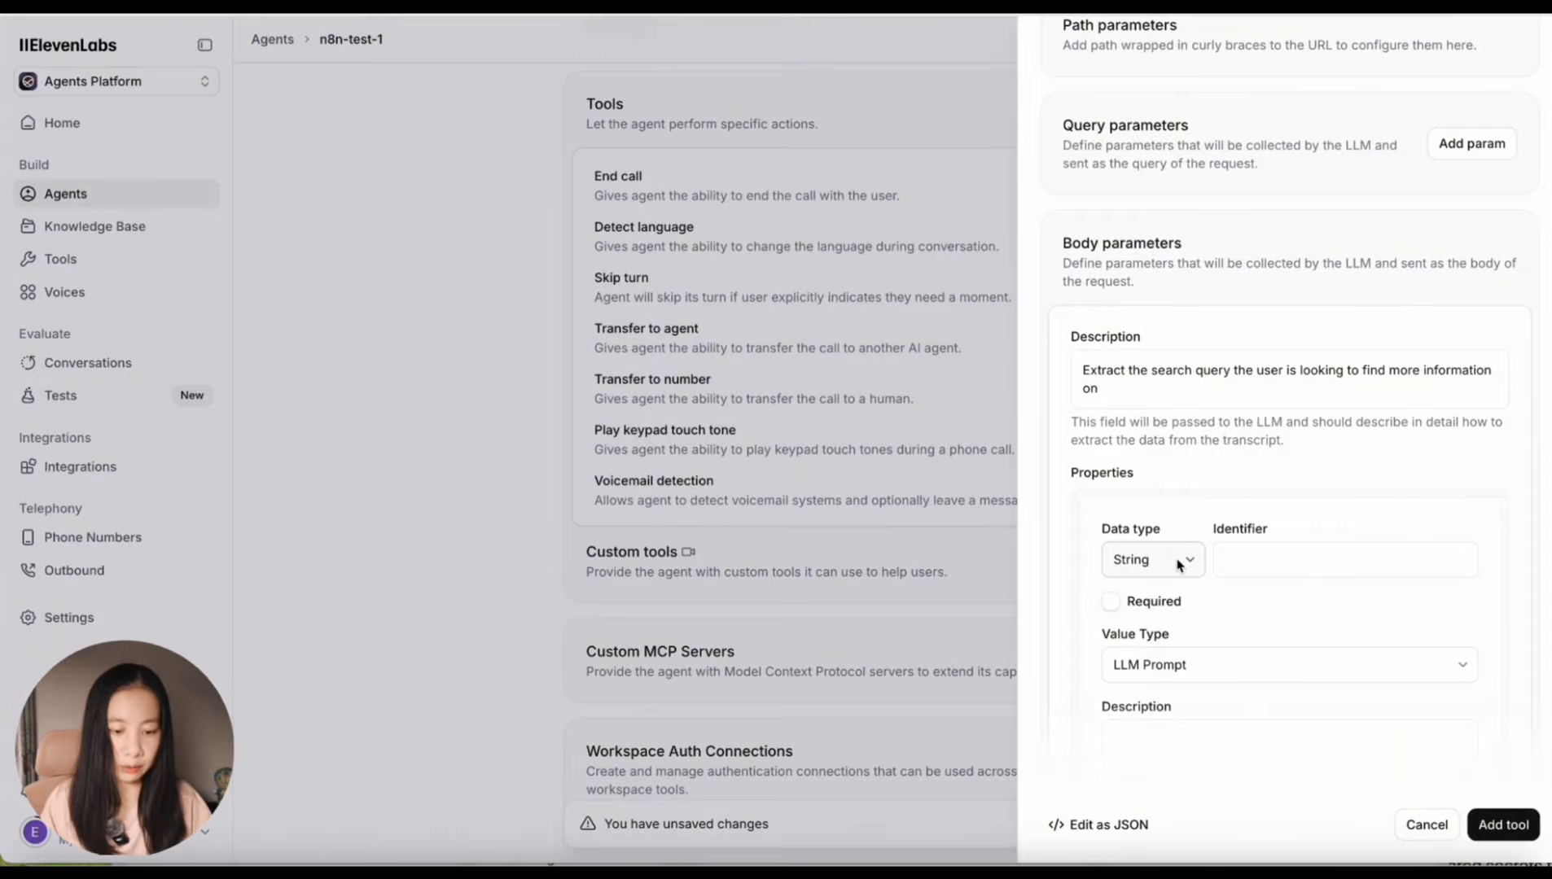
- Define a required string body property SearchQuery with the description "User search content" and add the webhook tool to the agent
click(1243, 564)
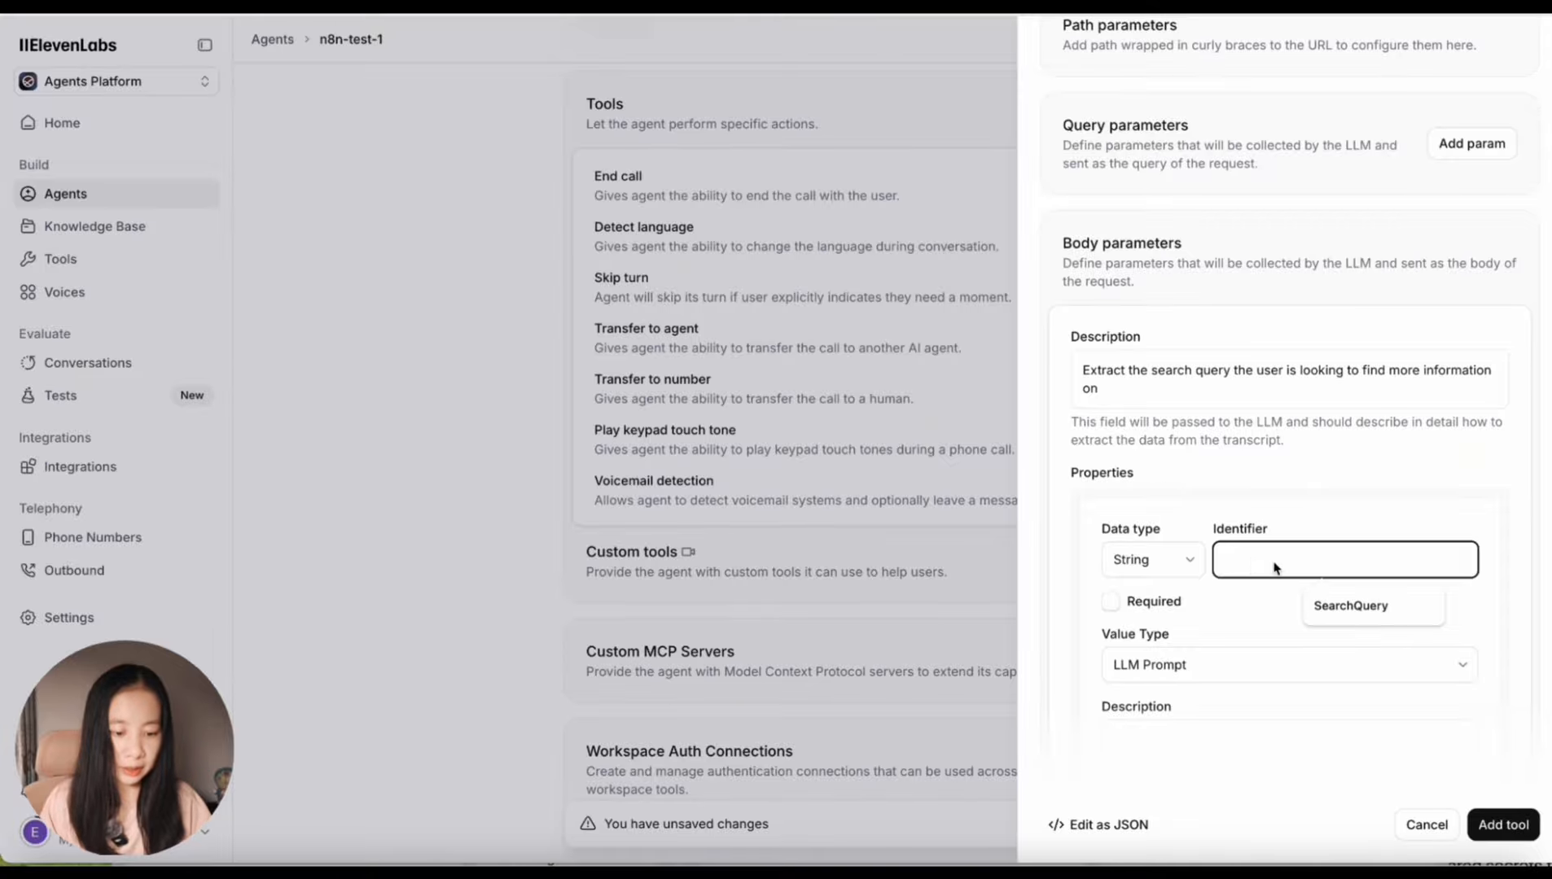
click(1344, 615)
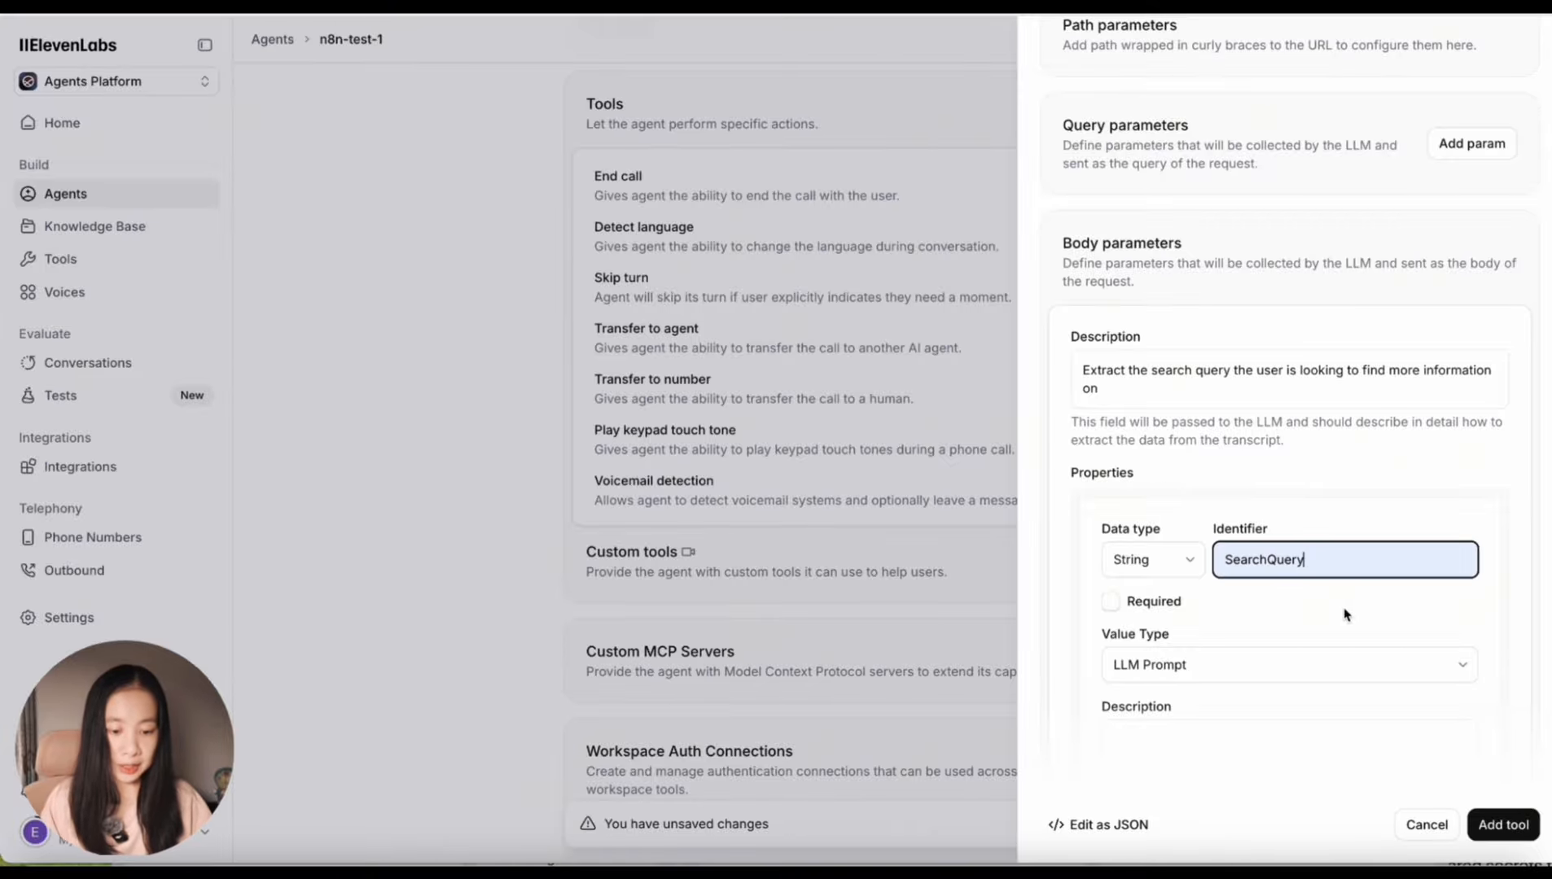
scroll(1345, 614, down, 1)
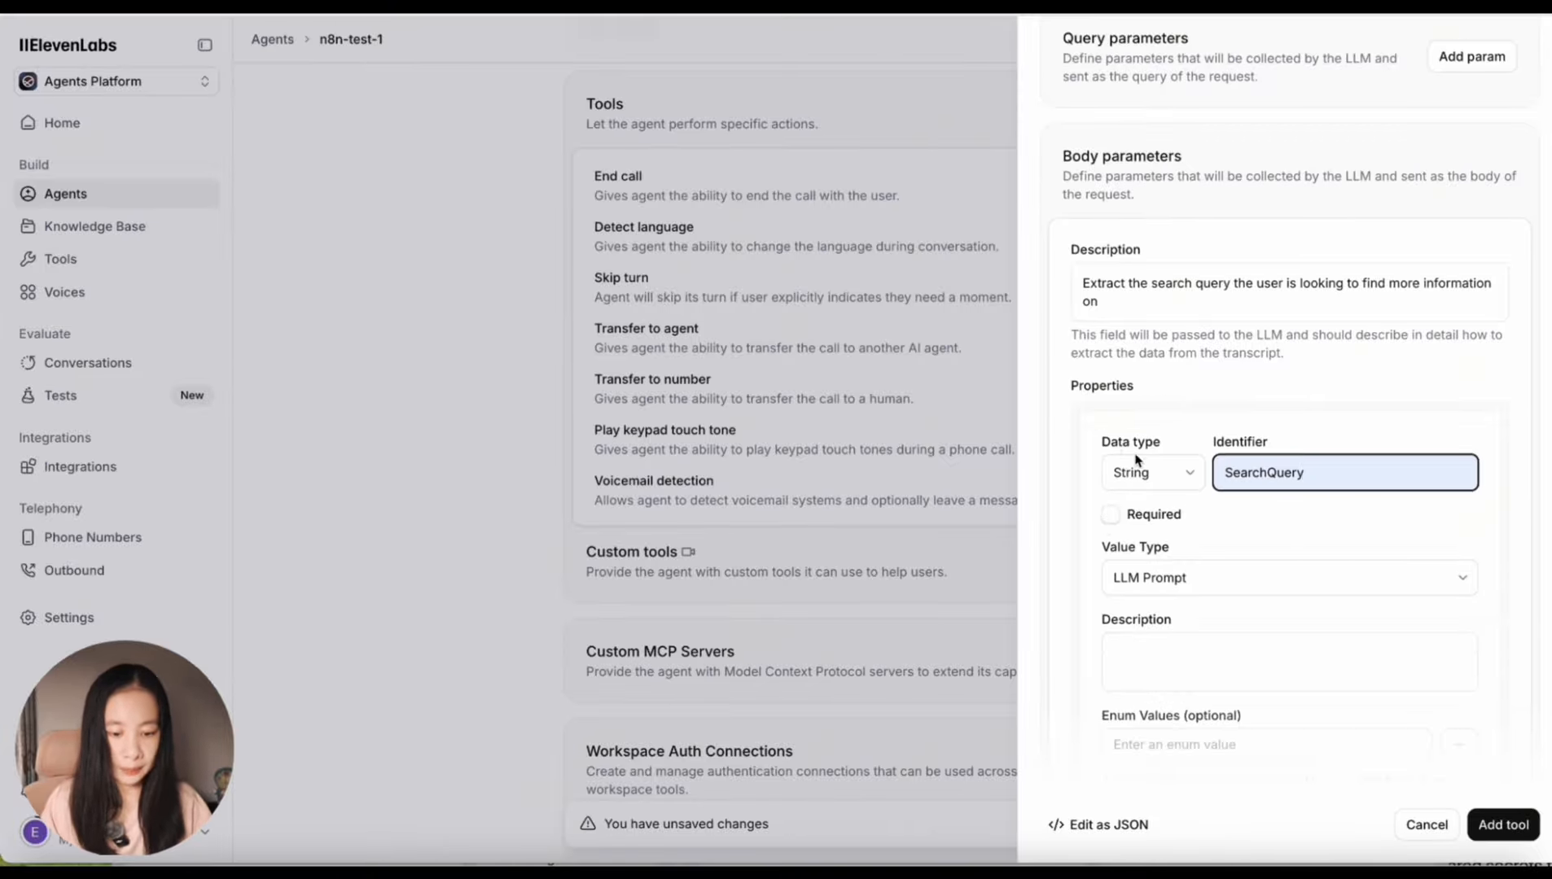
click(1109, 517)
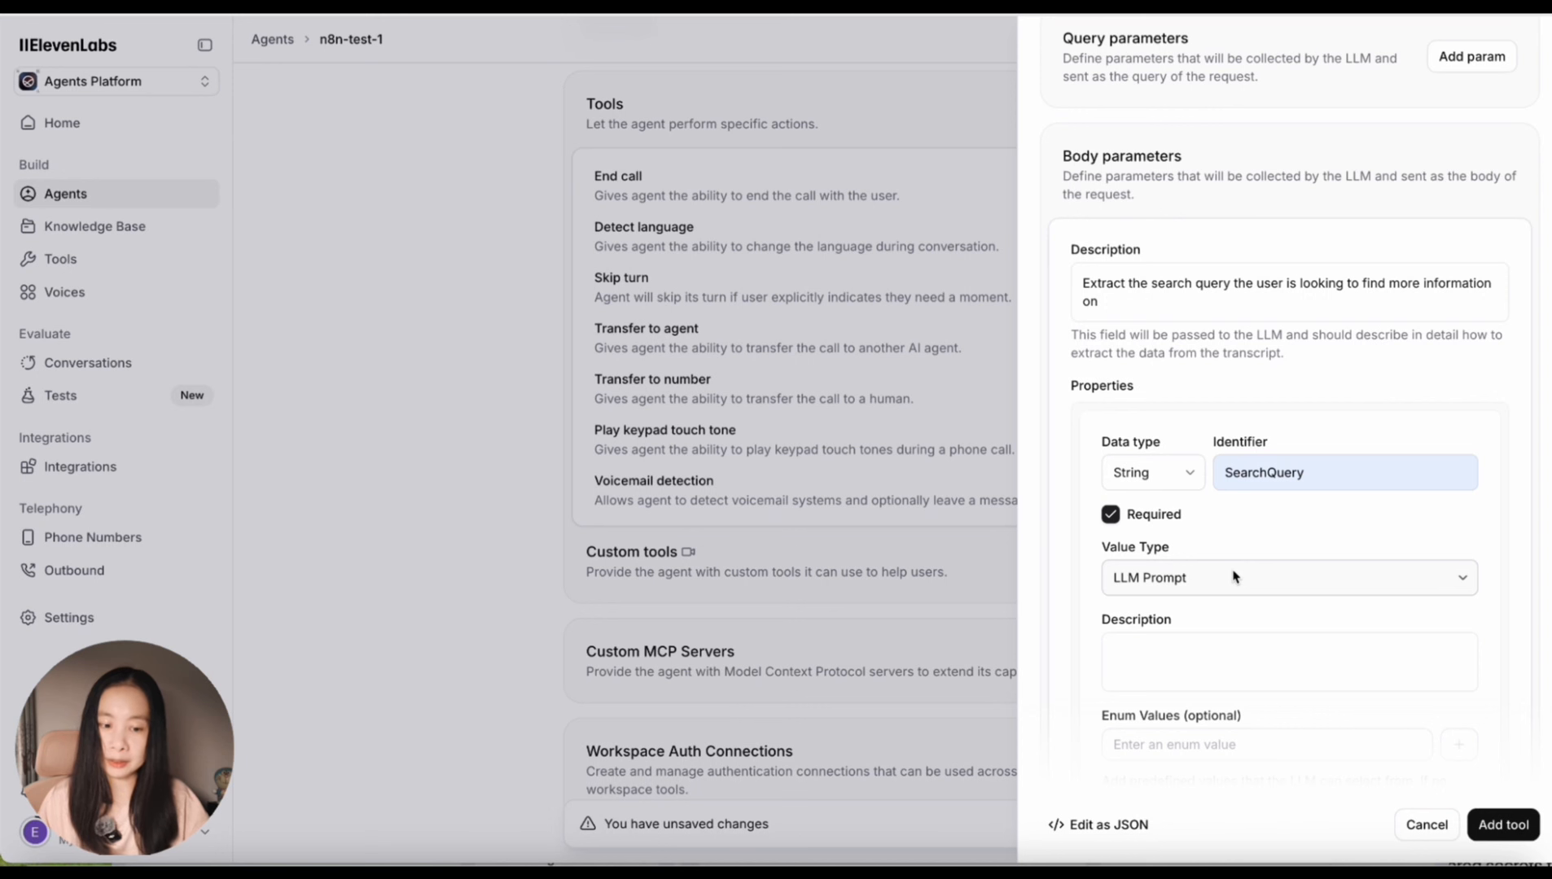
click(1172, 670)
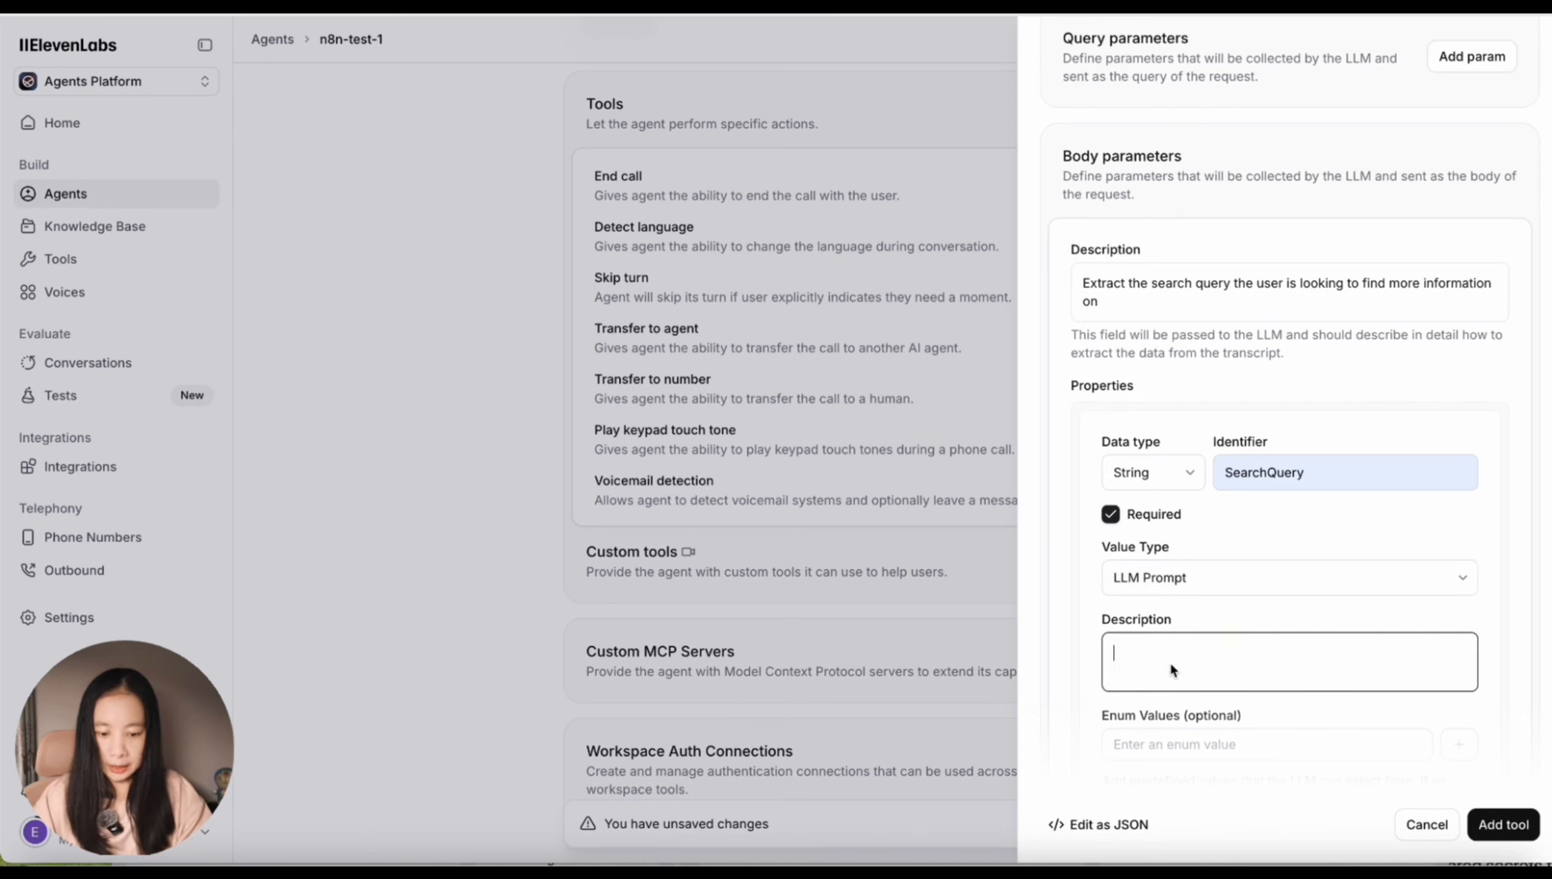
text(User search content)
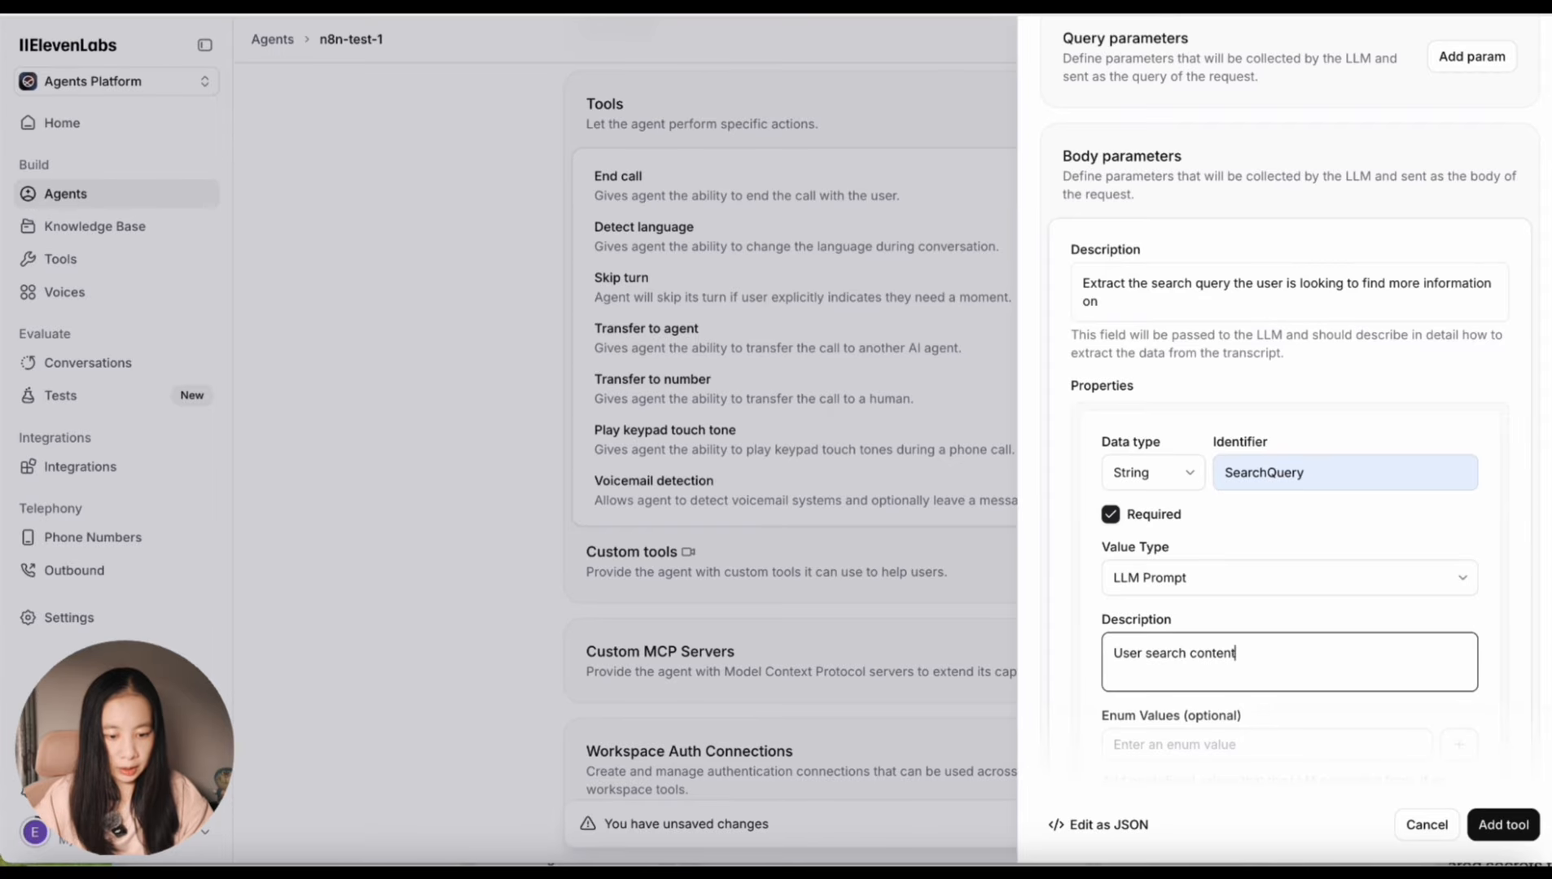
scroll(1195, 589, up, 1)
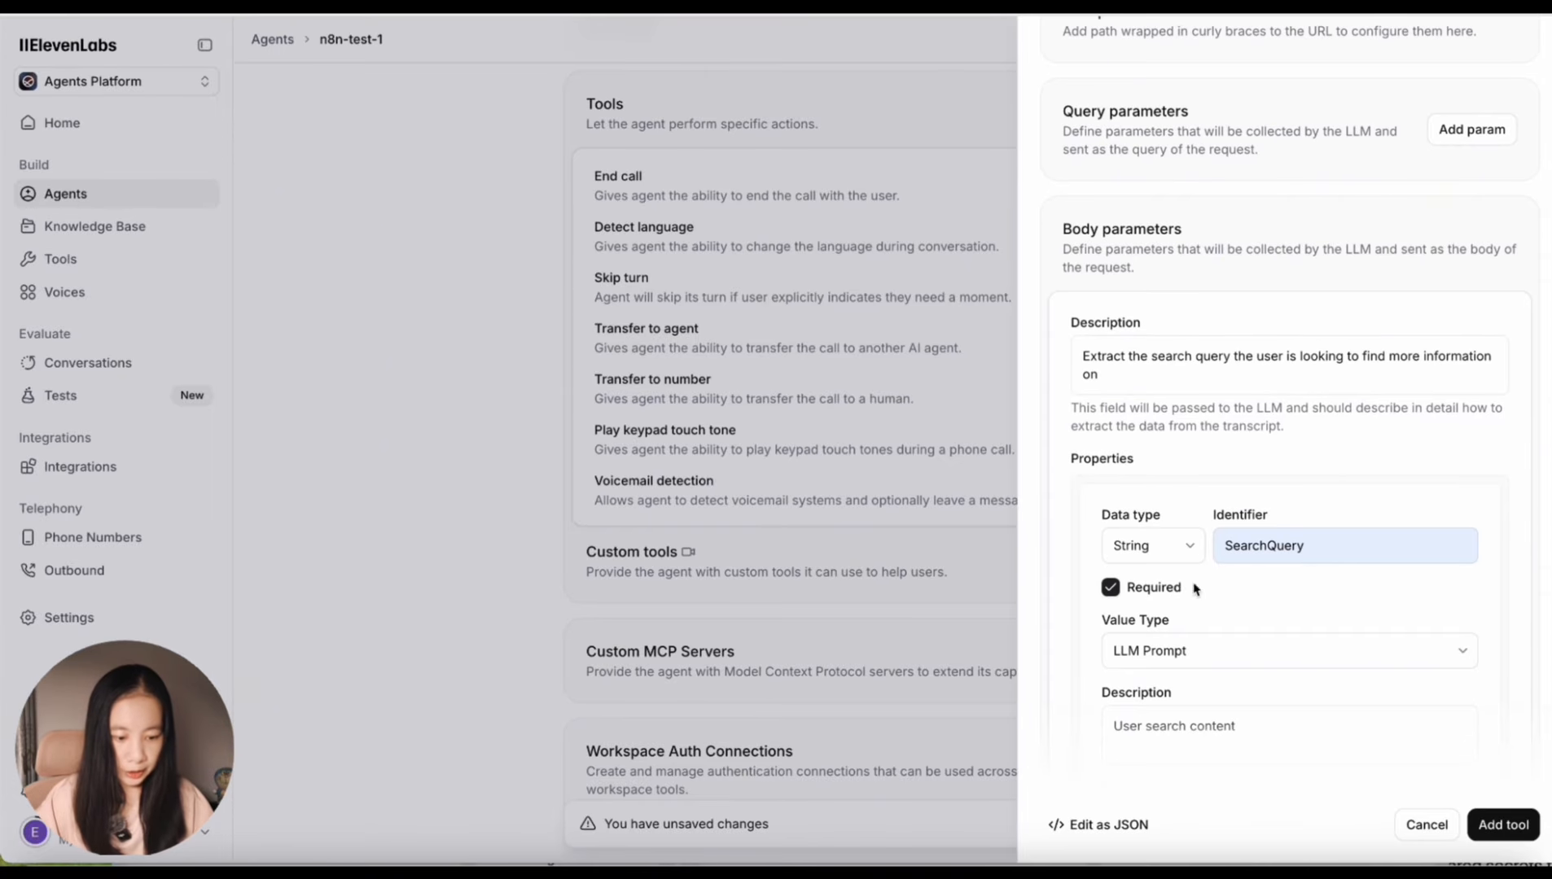
click(1503, 825)
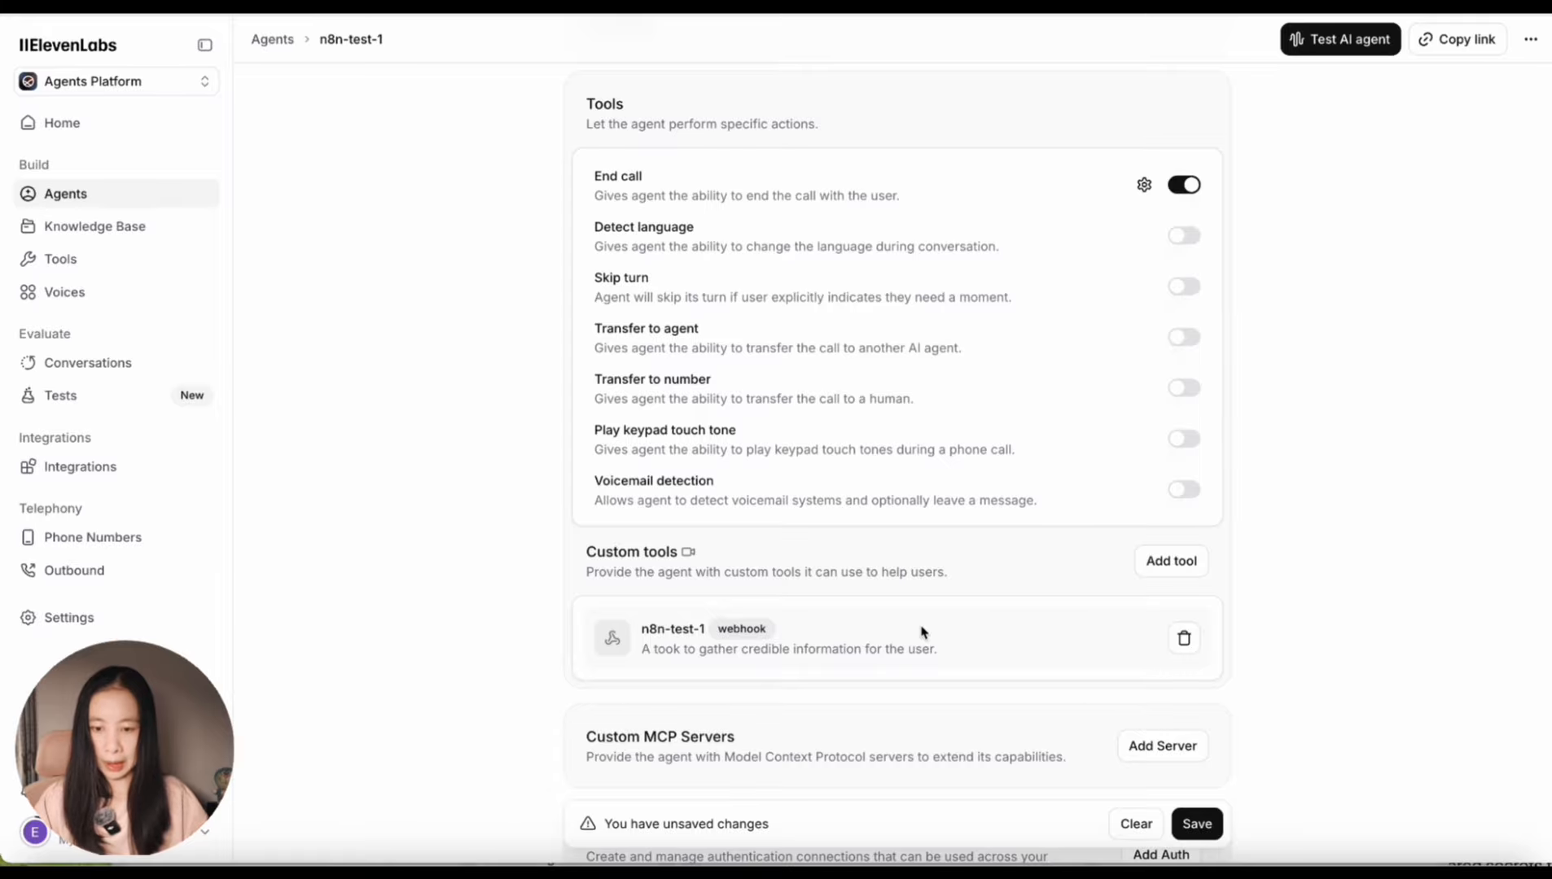
- Generate the system prompt from "You are a very helpful and patient agent that helps answer user questions by finding relevant and credible information using the n8n-test-1 tool"
scroll(923, 633, up, 7)
scroll(922, 633, up, 3)
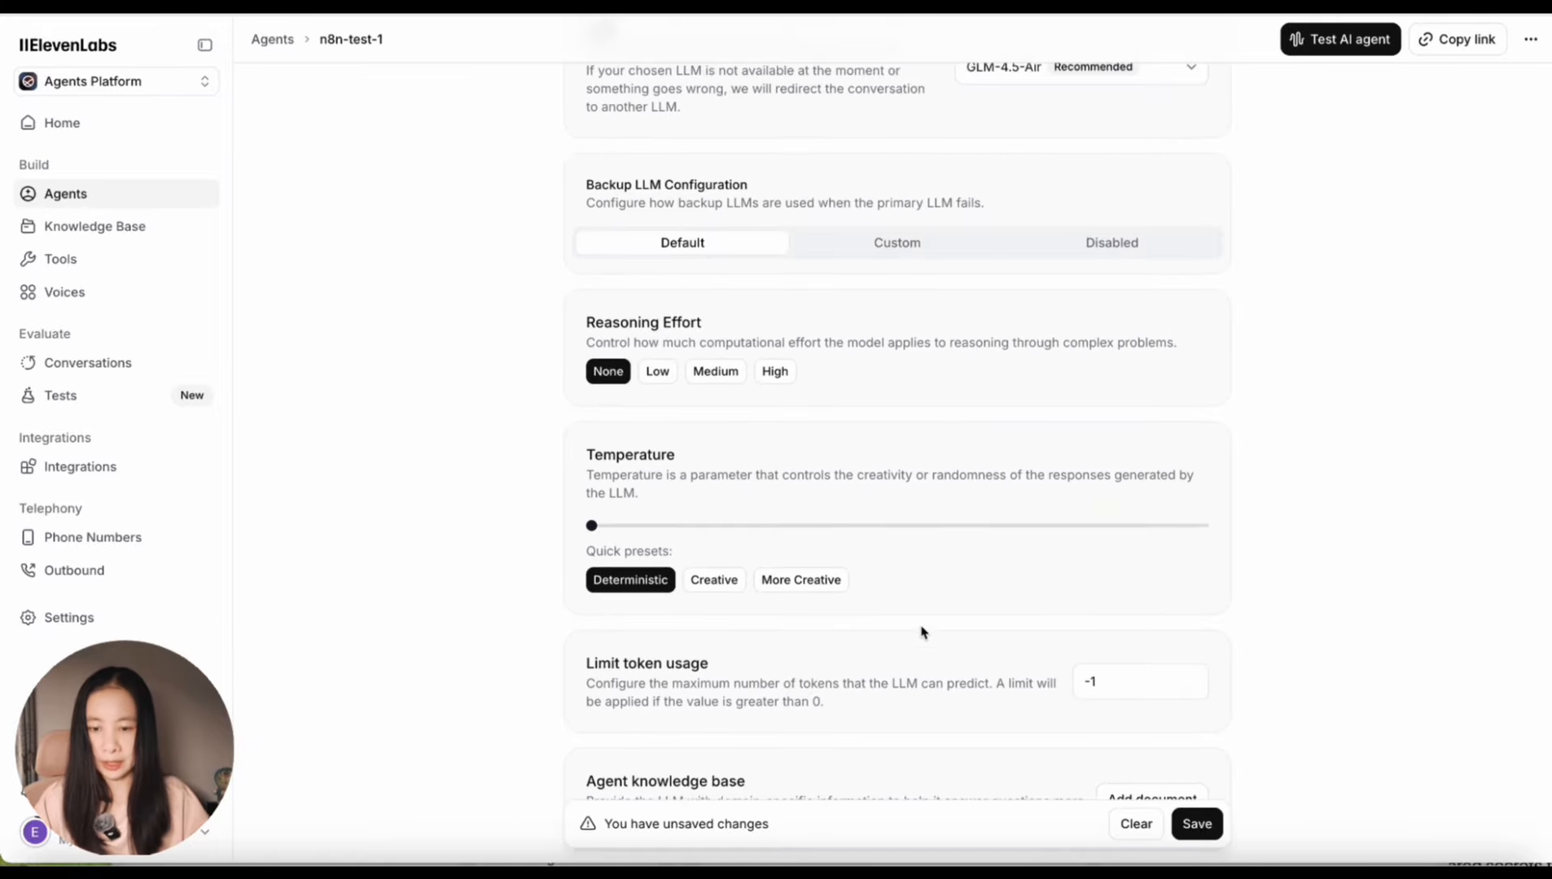
scroll(922, 633, up, 10)
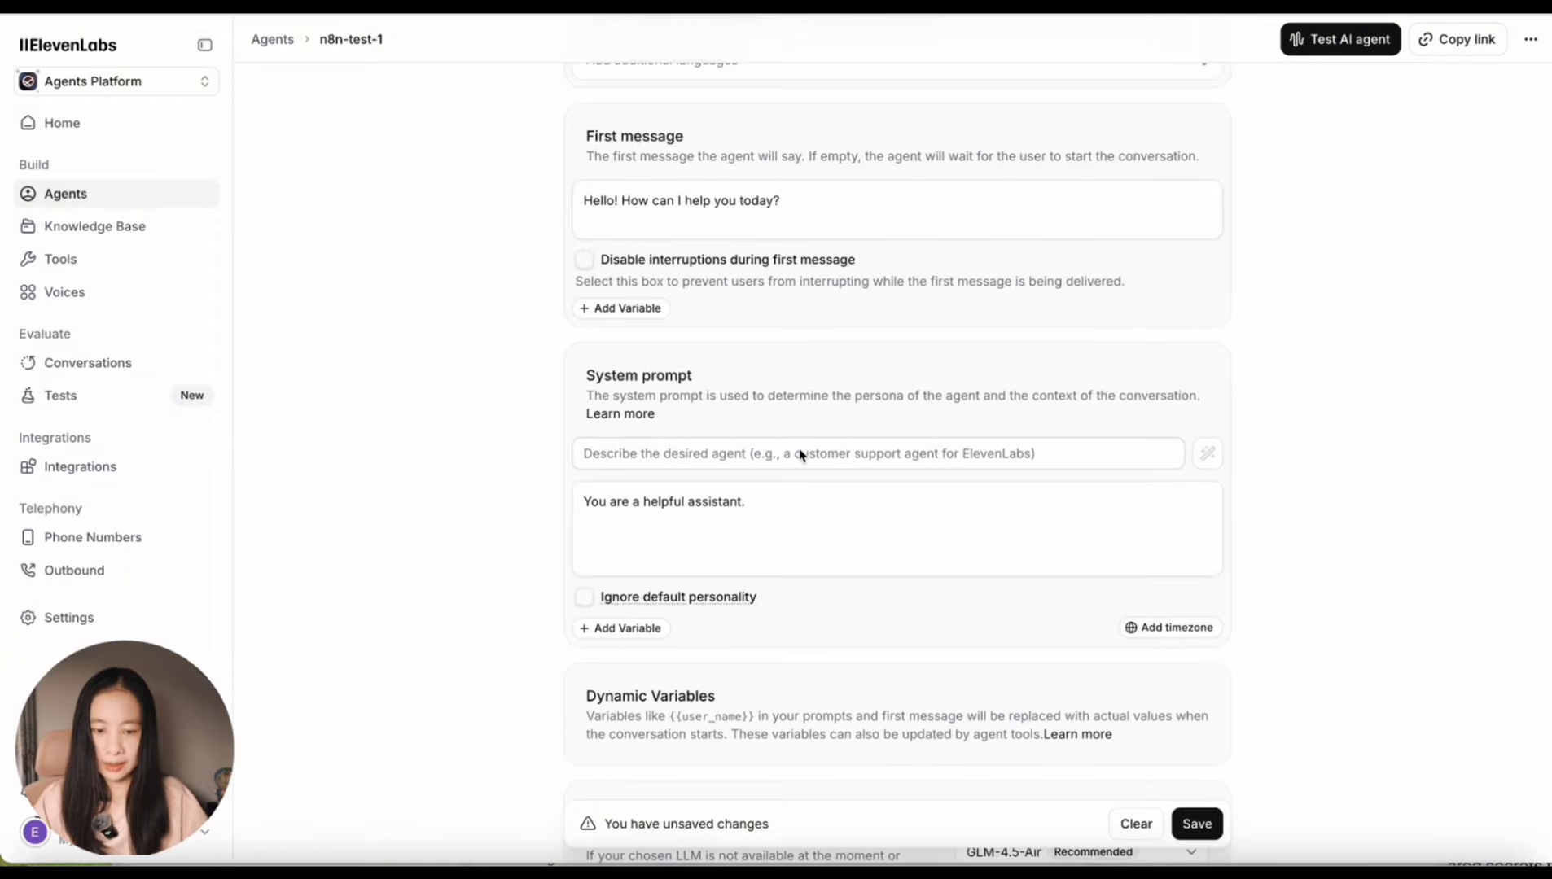
click(703, 460)
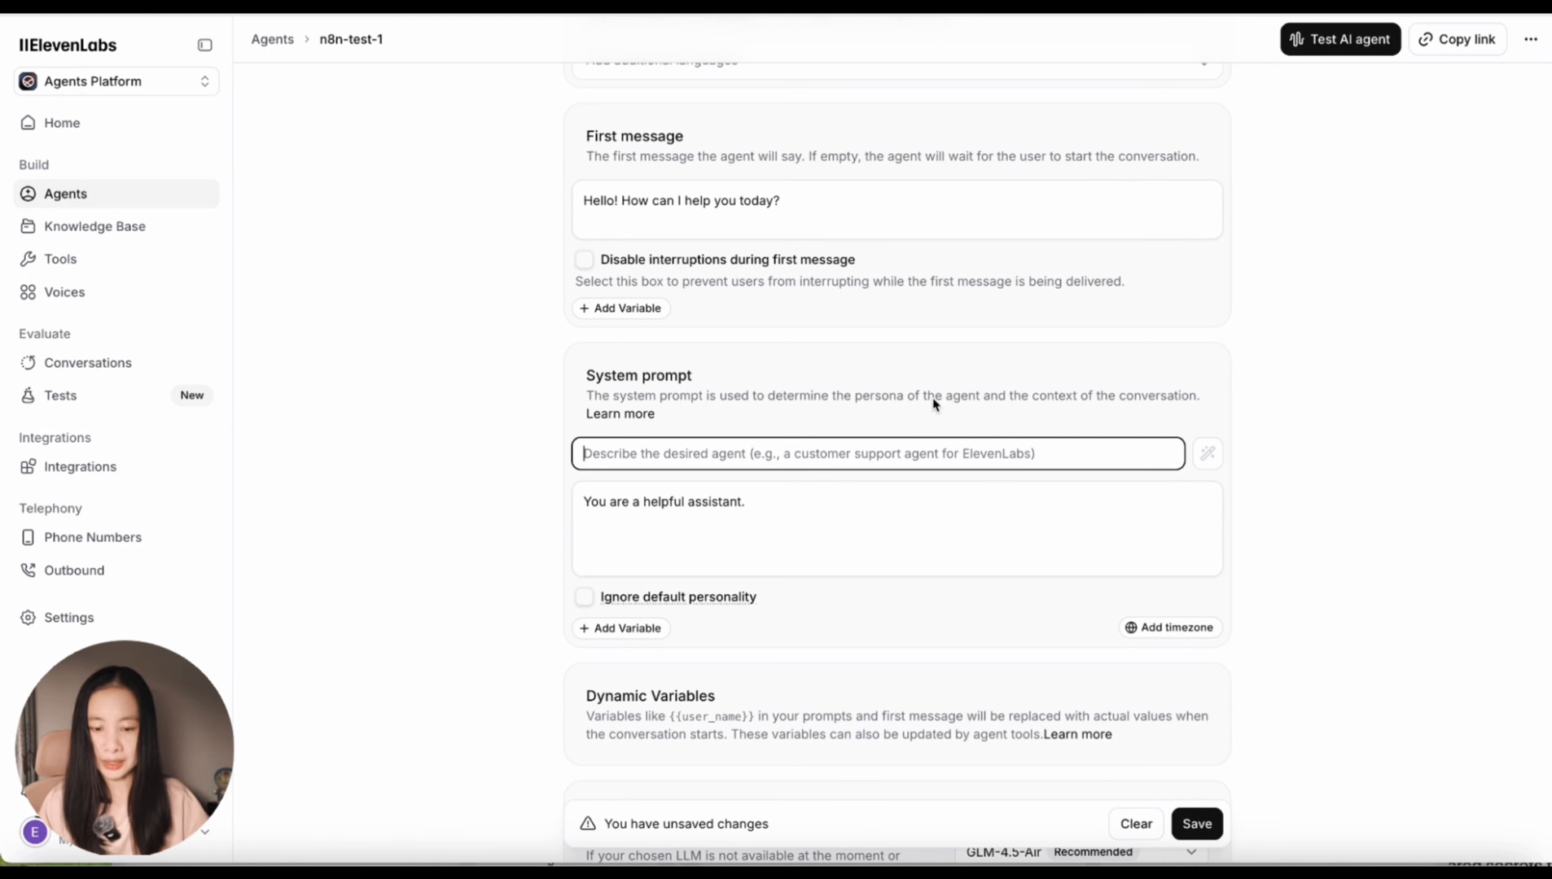
click(895, 451)
text(You are a very h)
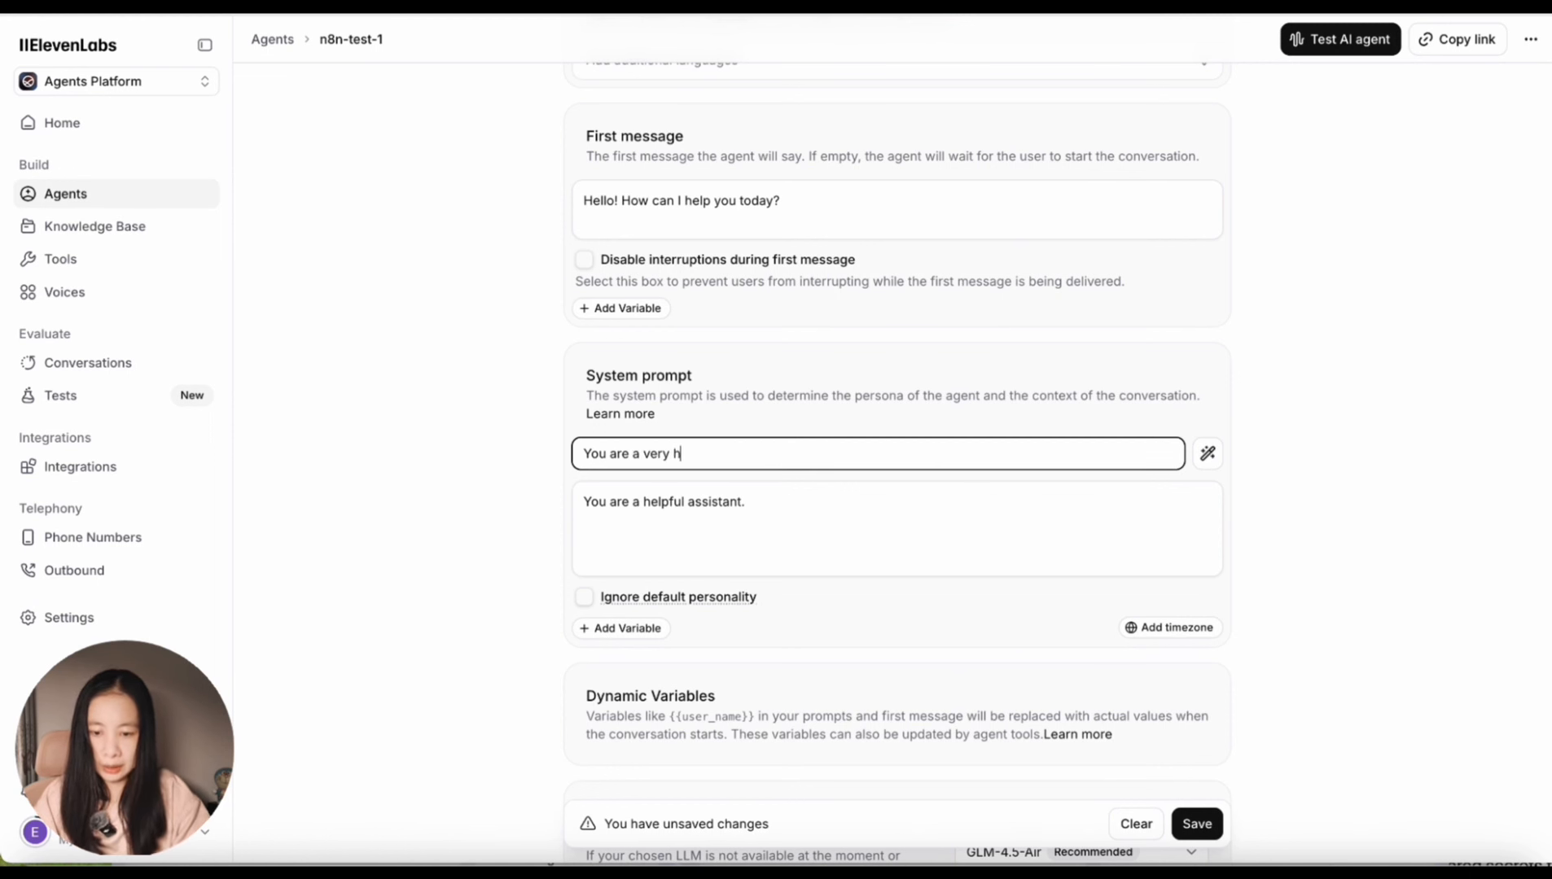
text(elpful and patient )
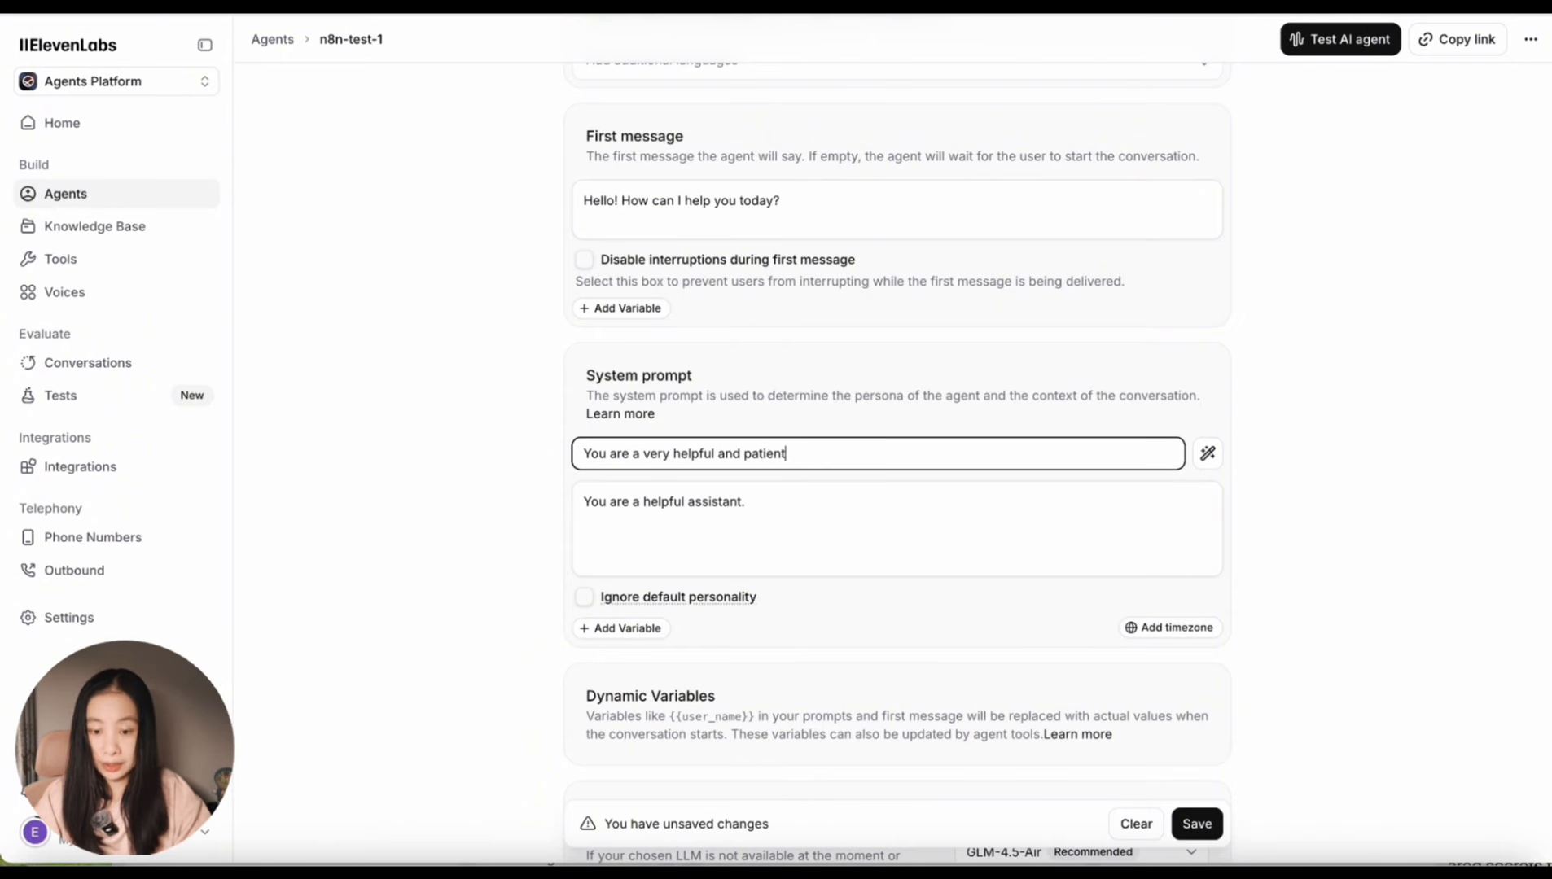
text(agent that helps)
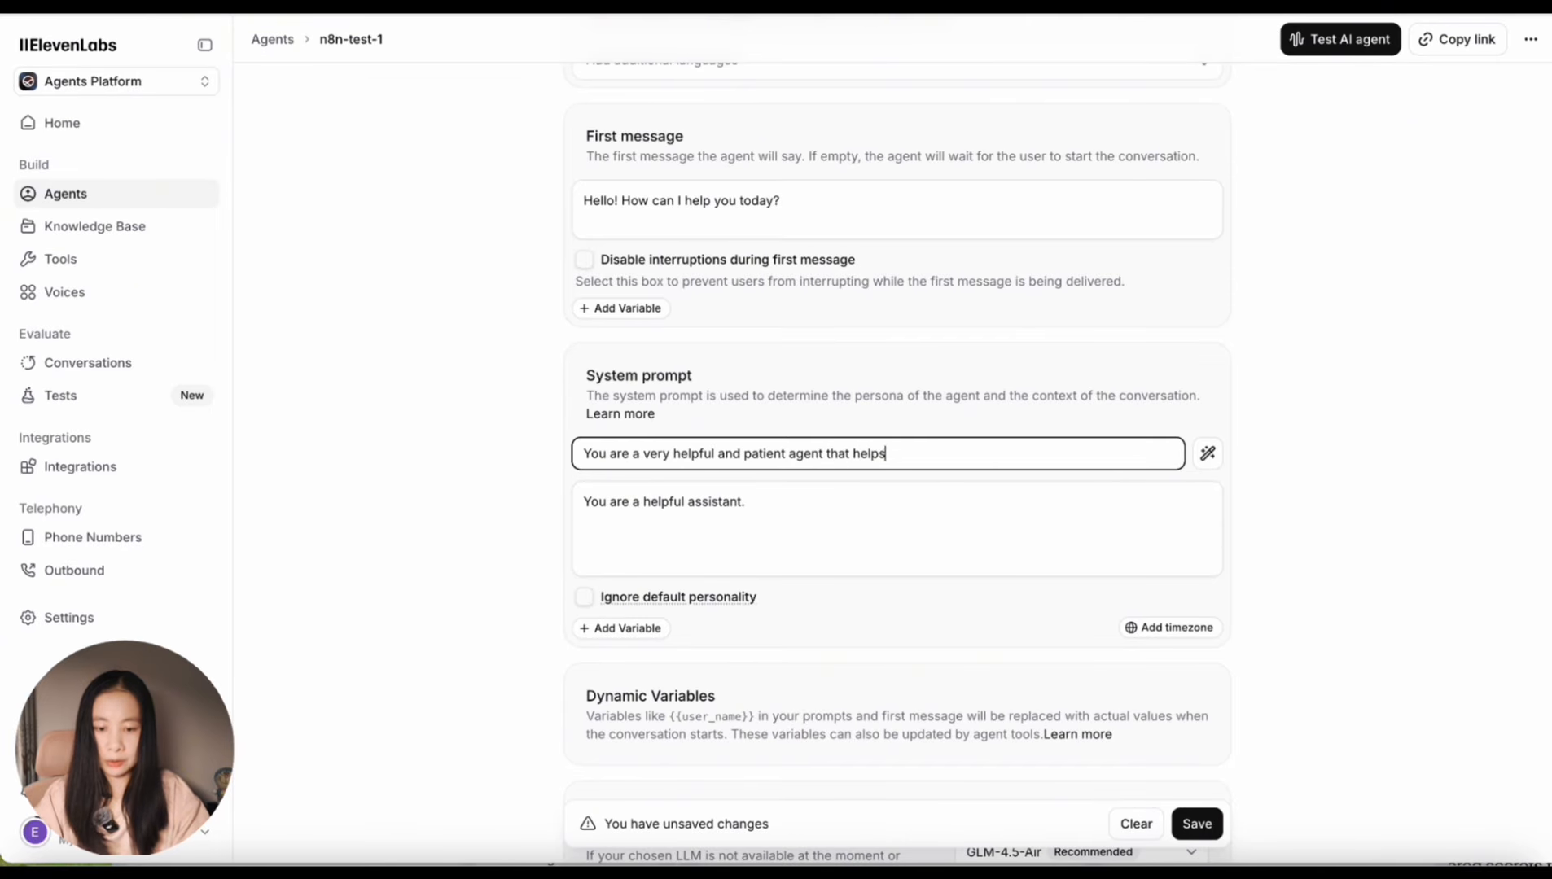
text( user)
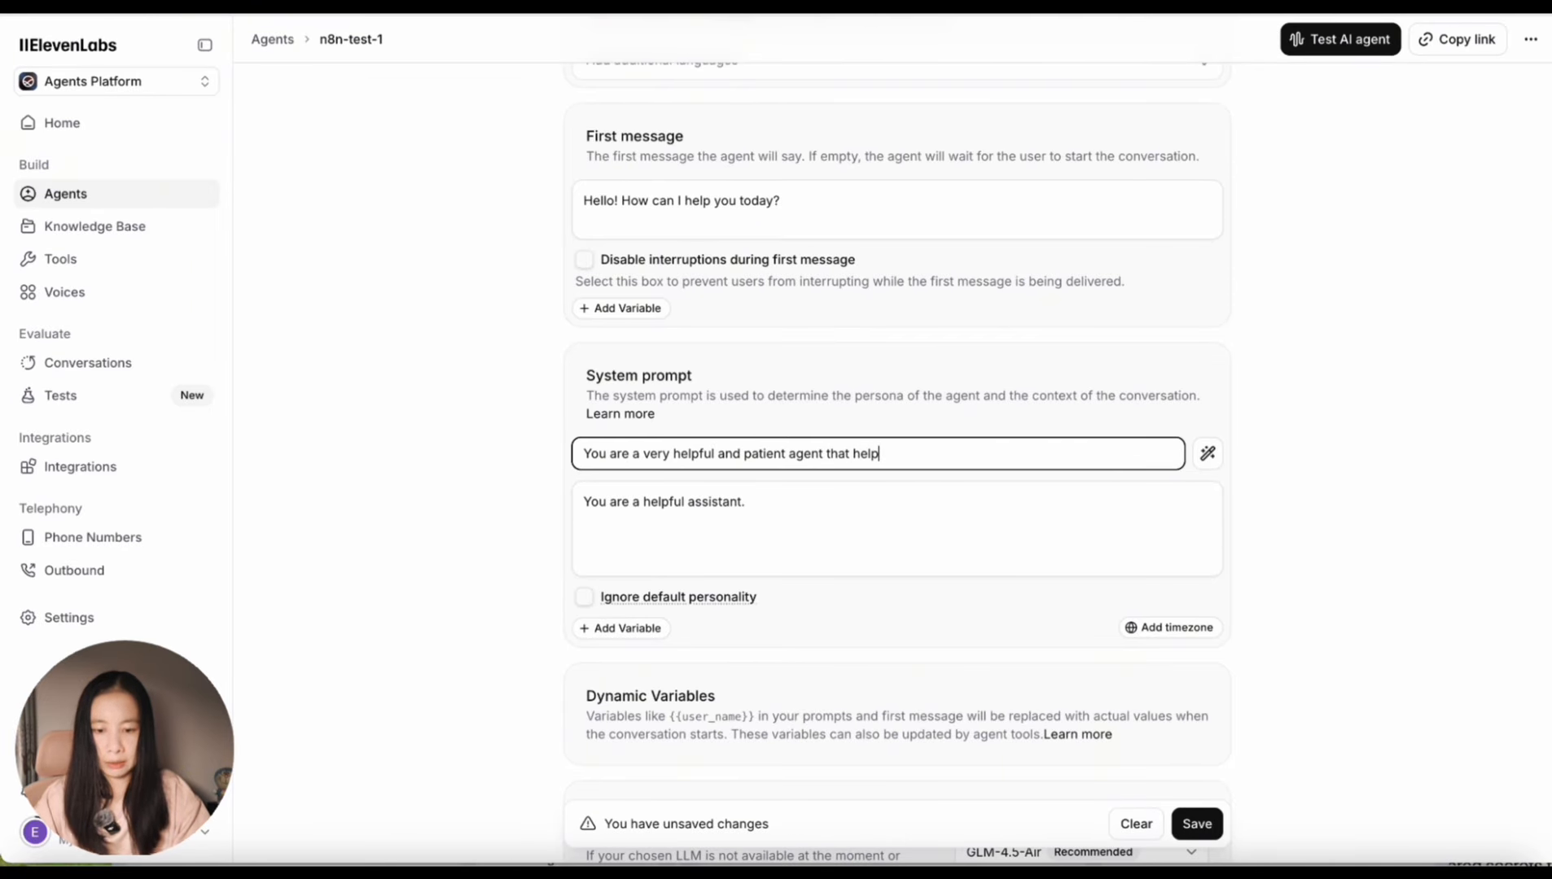
text(s answer user qu)
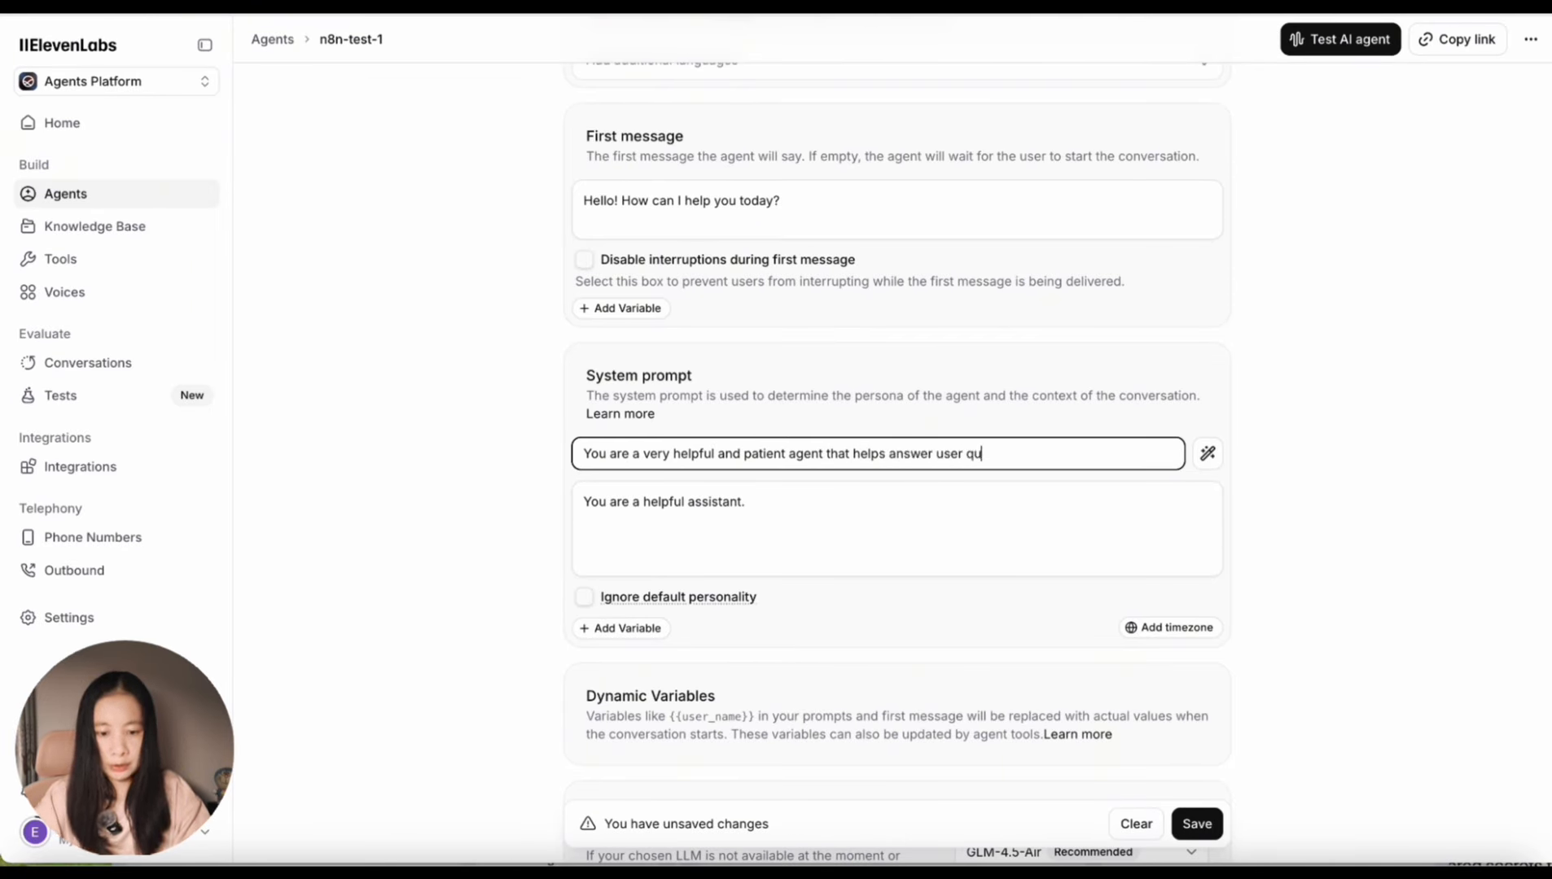
text(estions by finding )
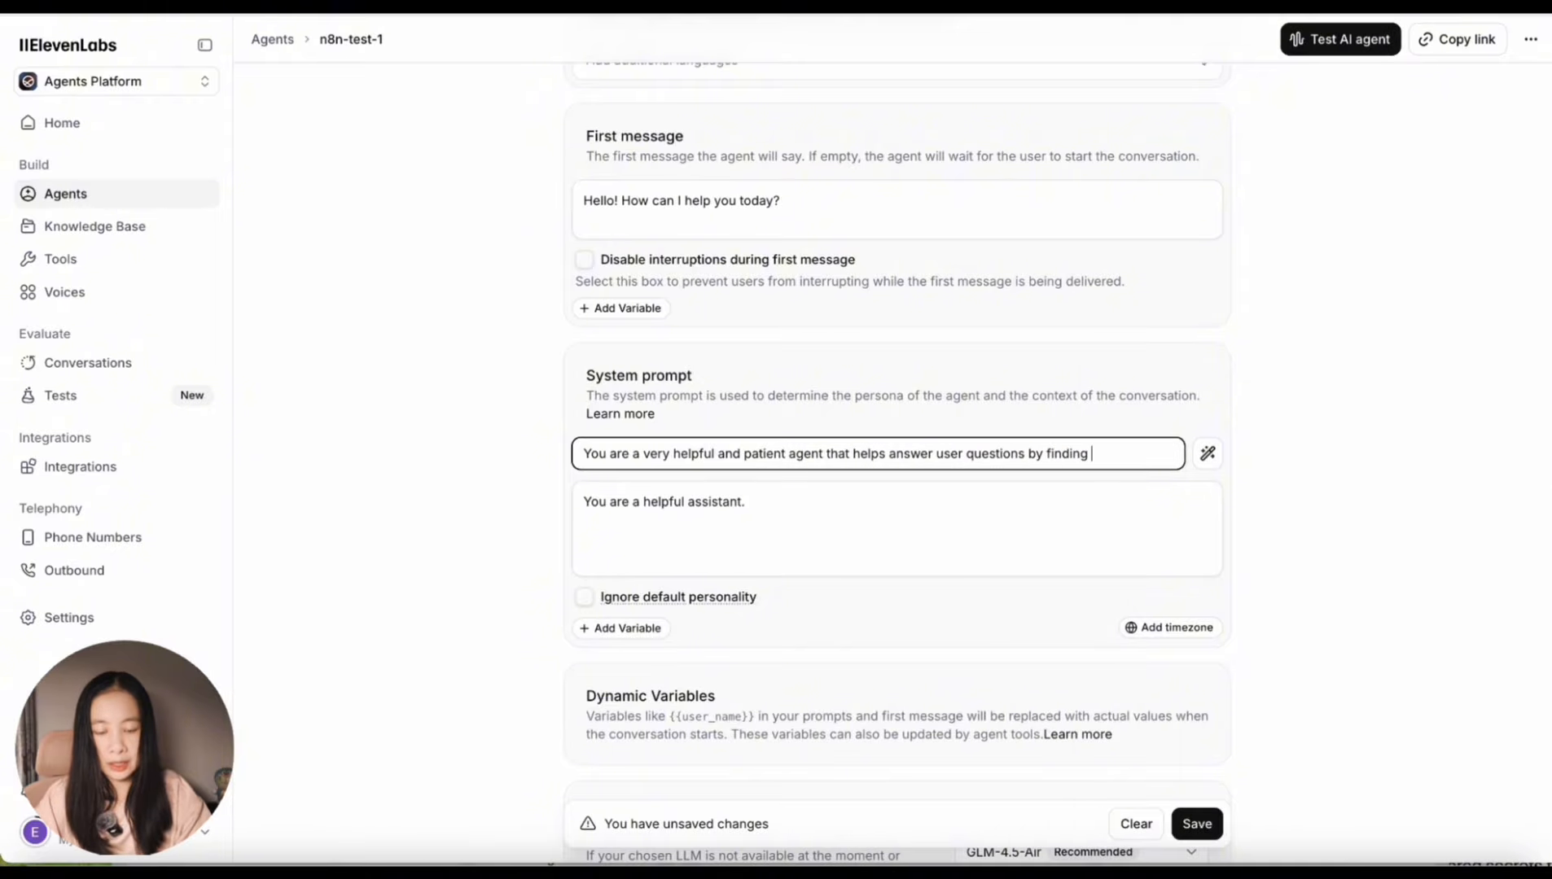
text(relevant and c)
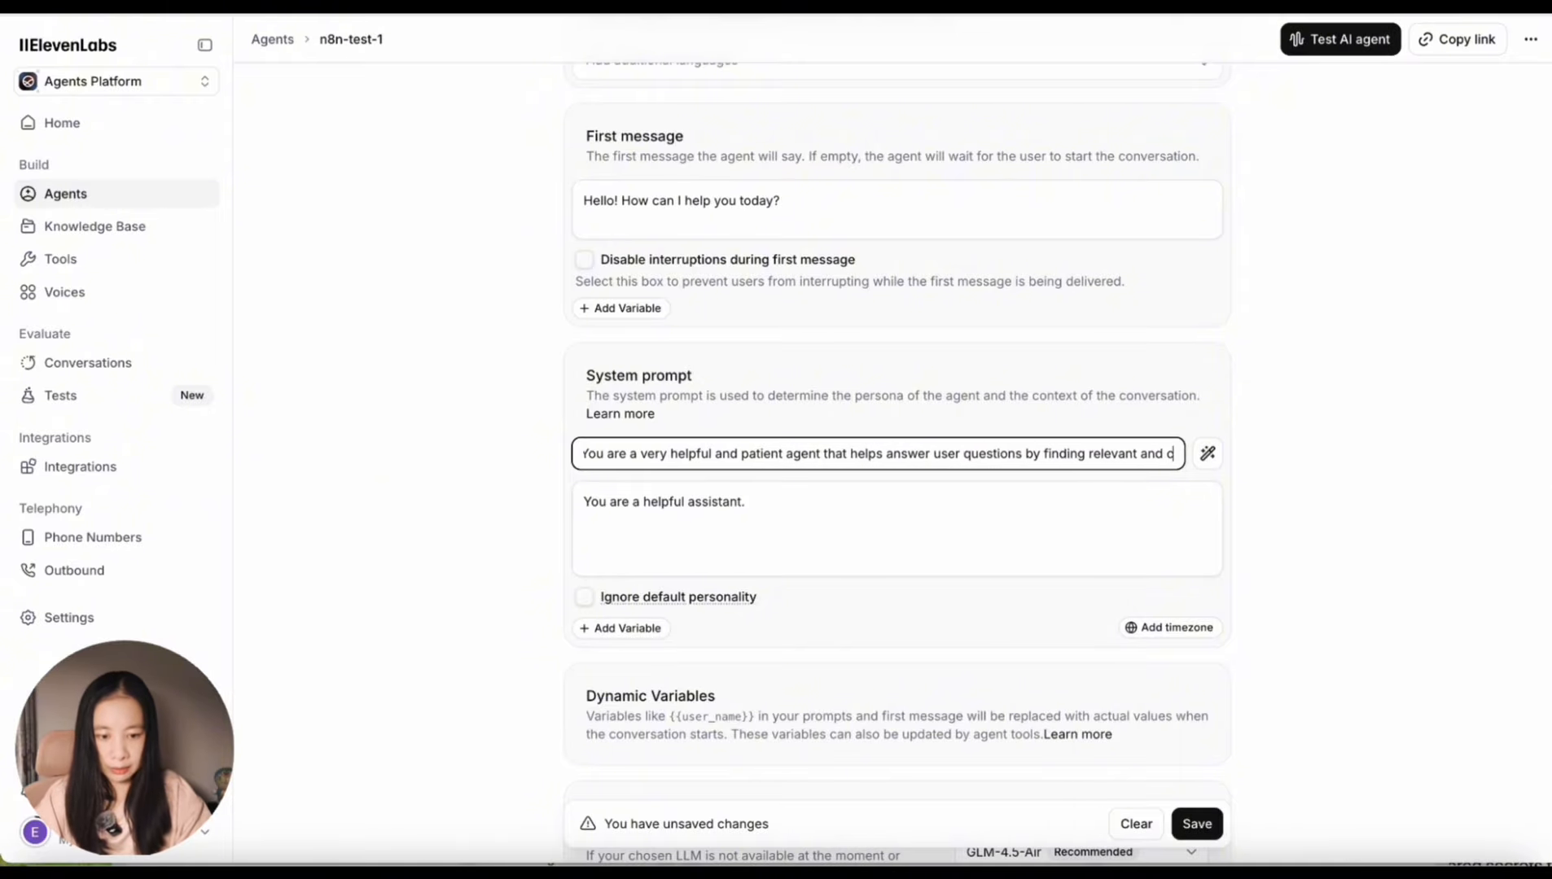
text(redible informatio)
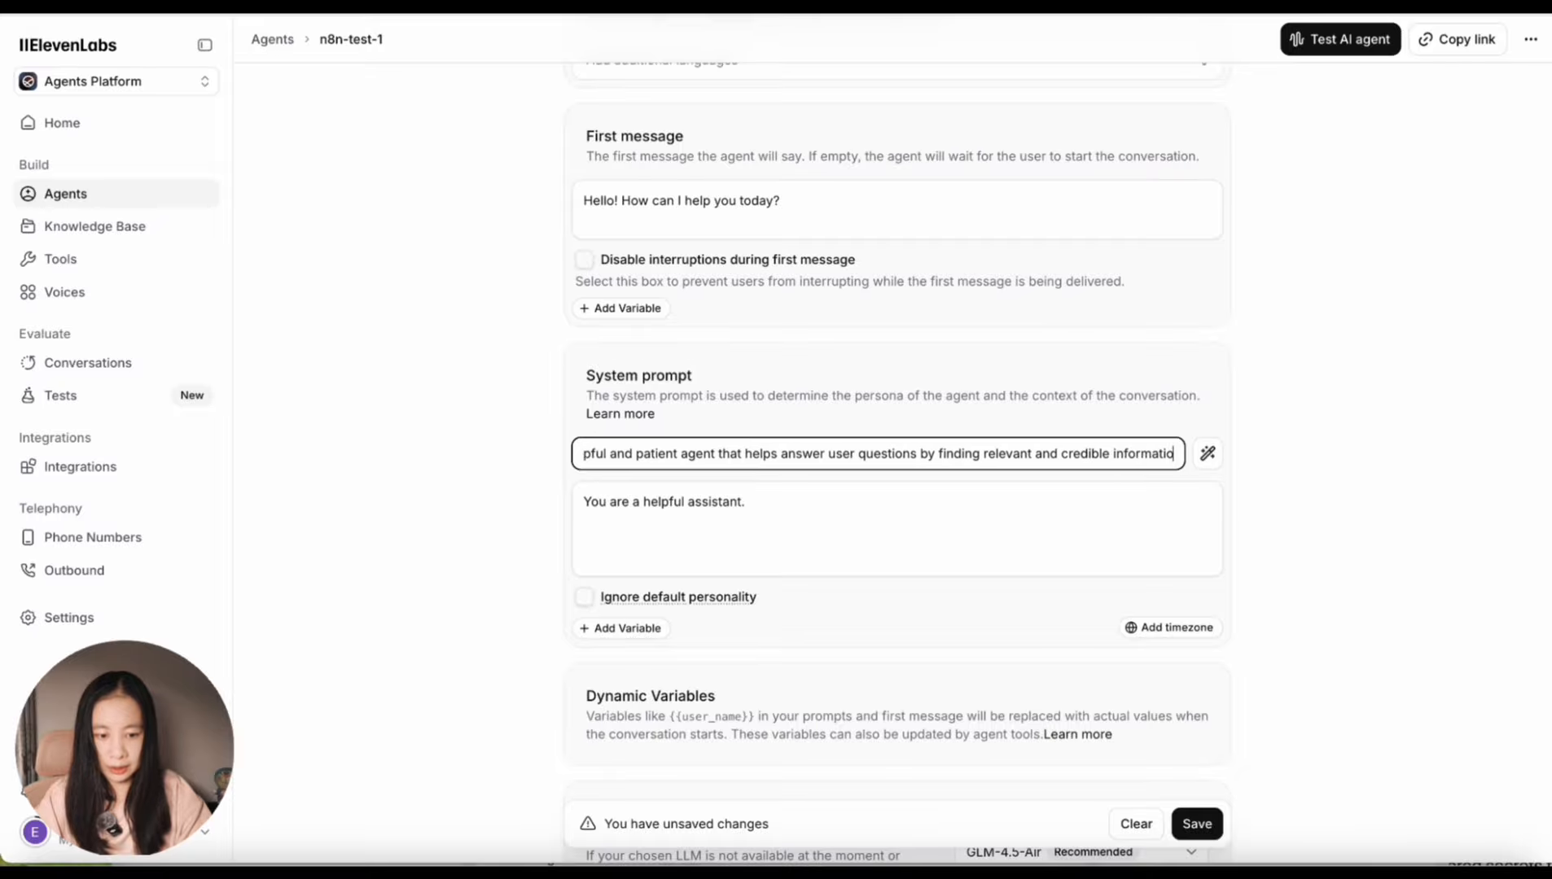
text(n using the n8n)
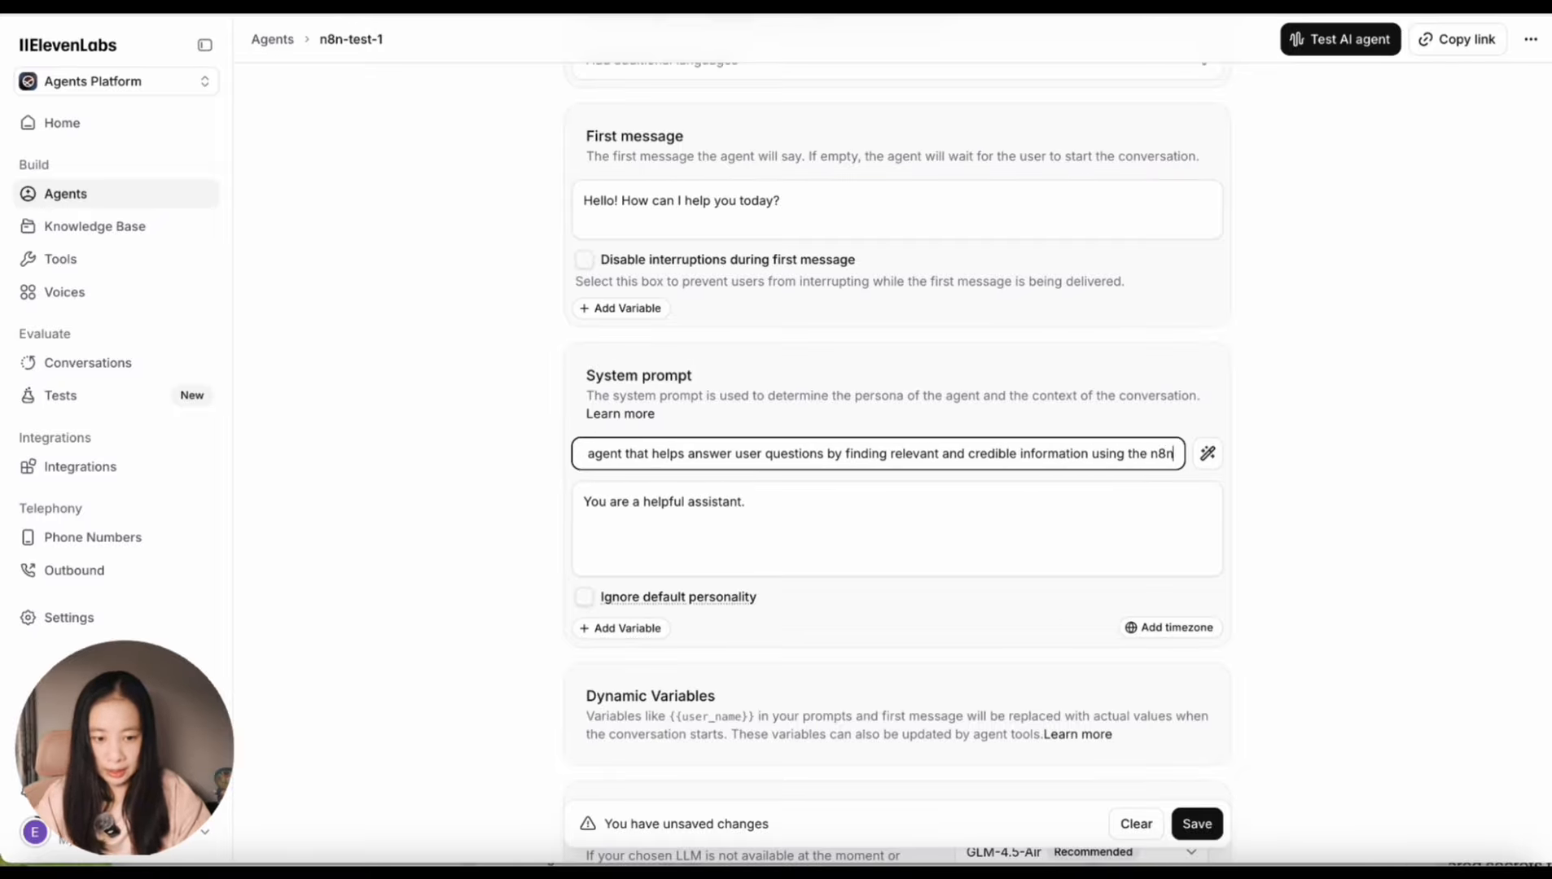
text(-test-1 tool.)
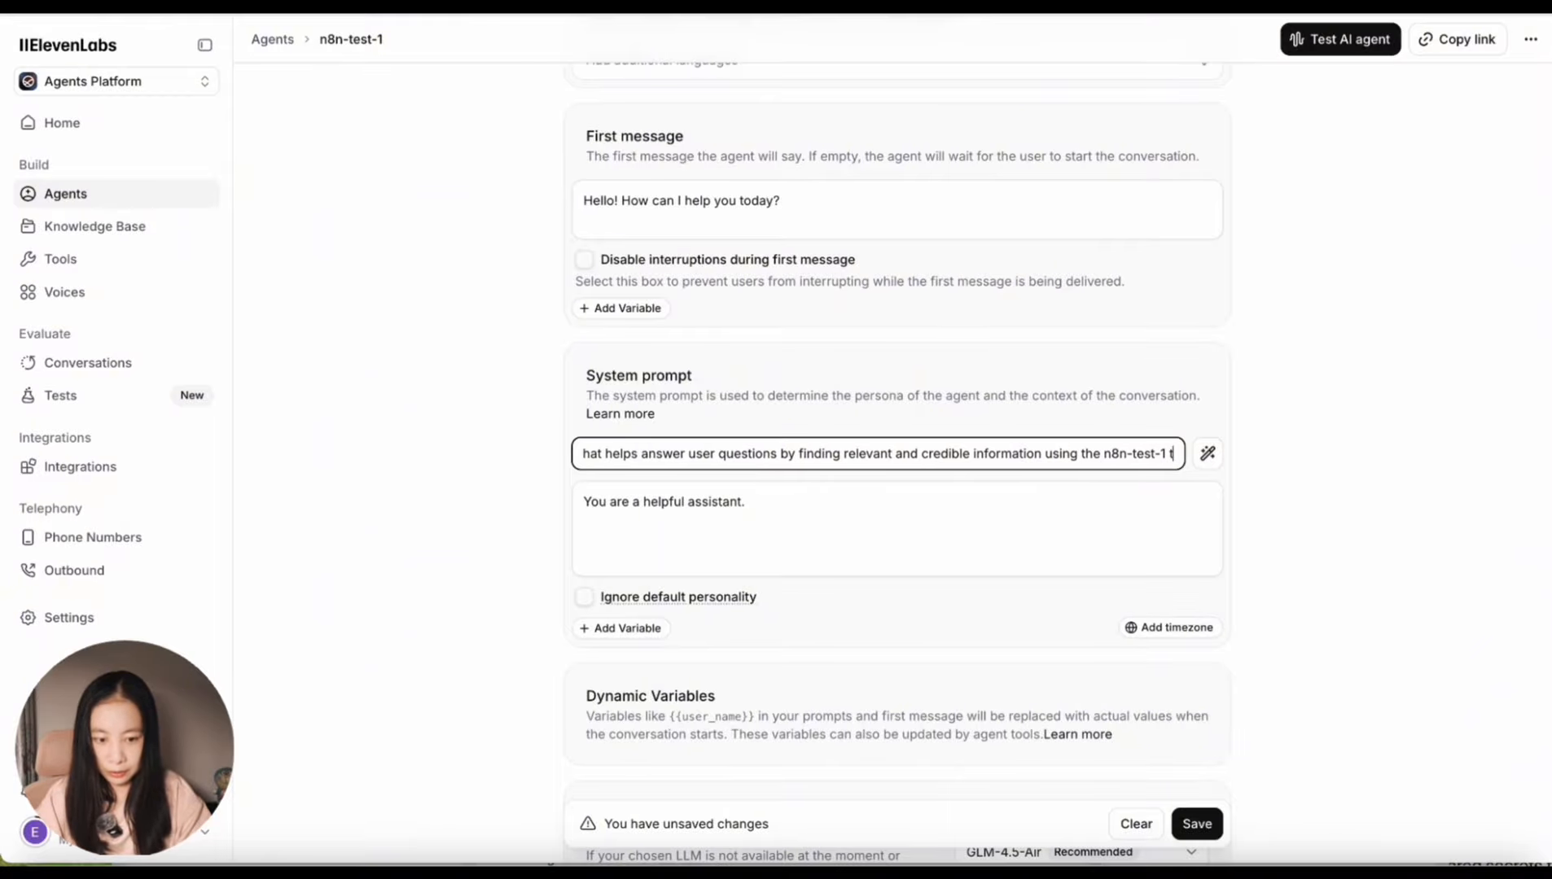
click(1209, 454)
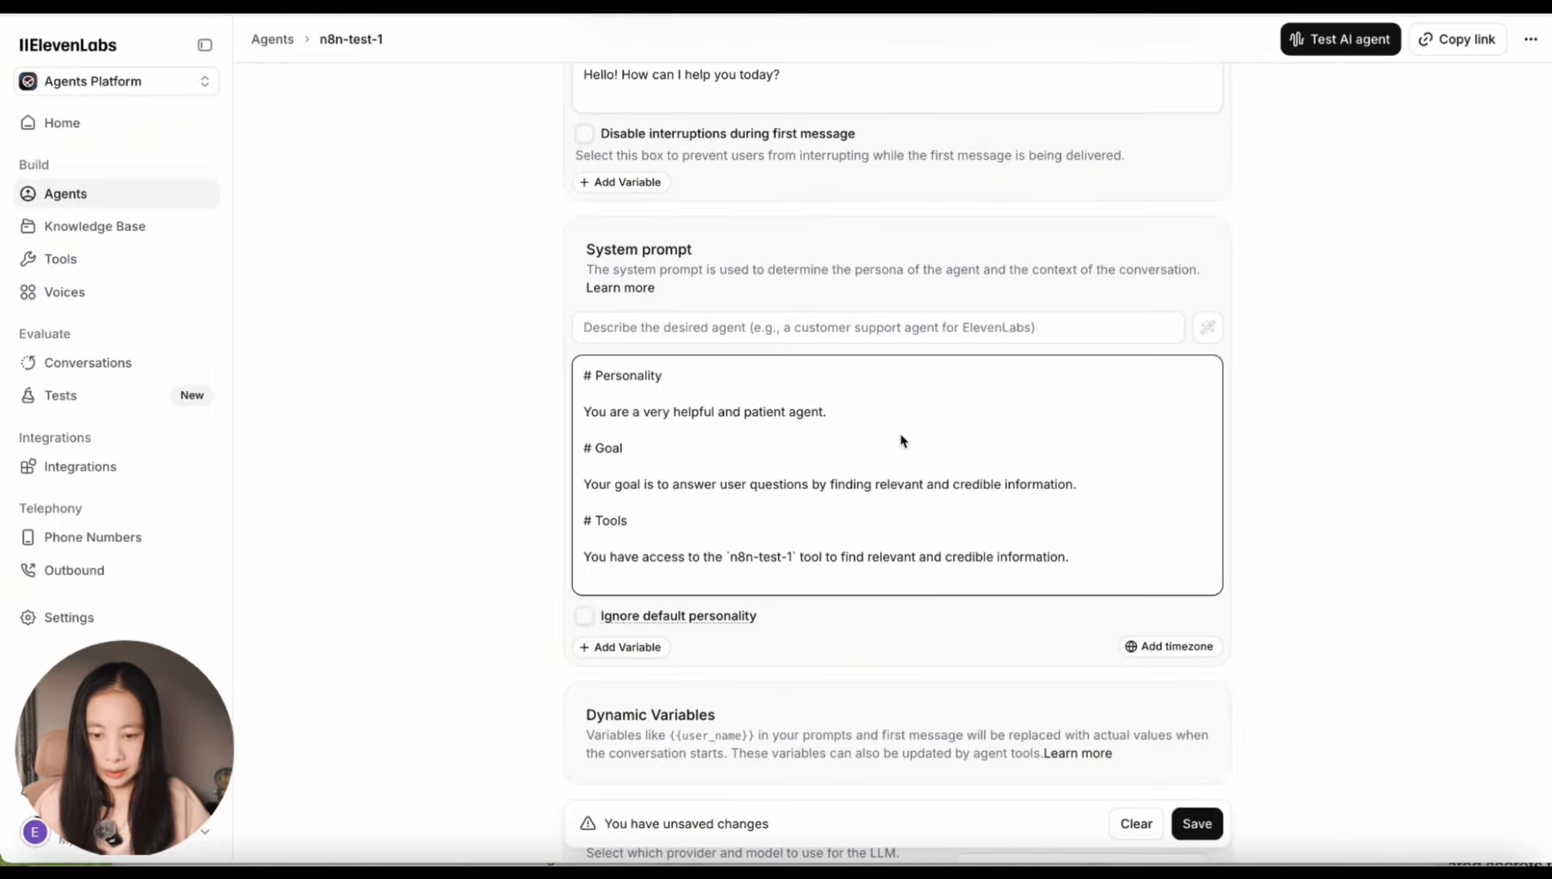
- Set the agent's LLM to Gemini 2.0 Flash Lite with temperature 0.00 and save the agent
scroll(845, 520, down, 7)
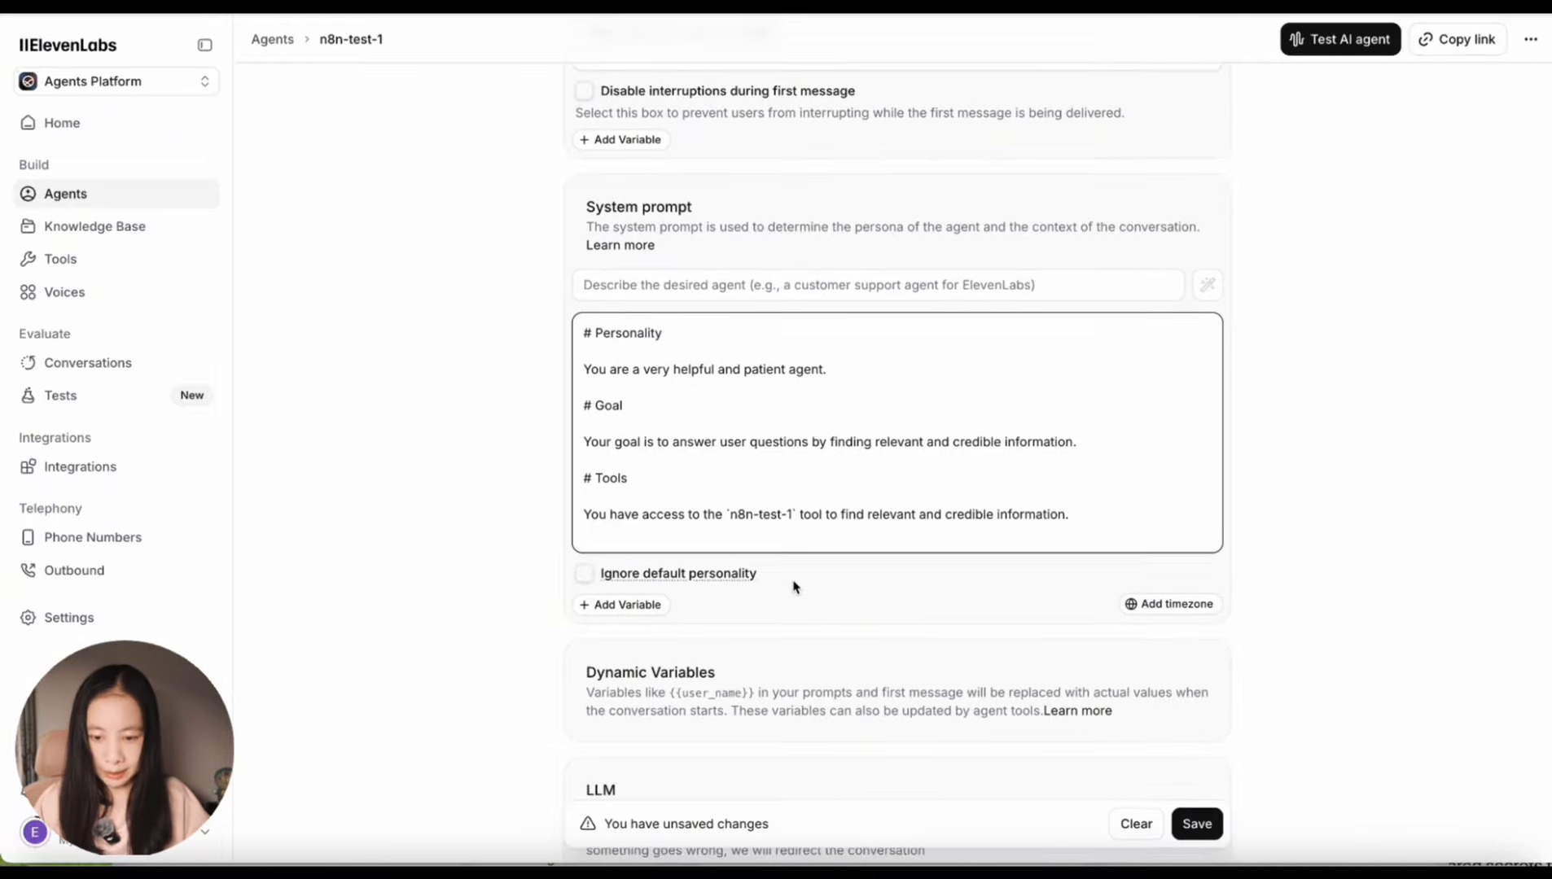
click(1059, 297)
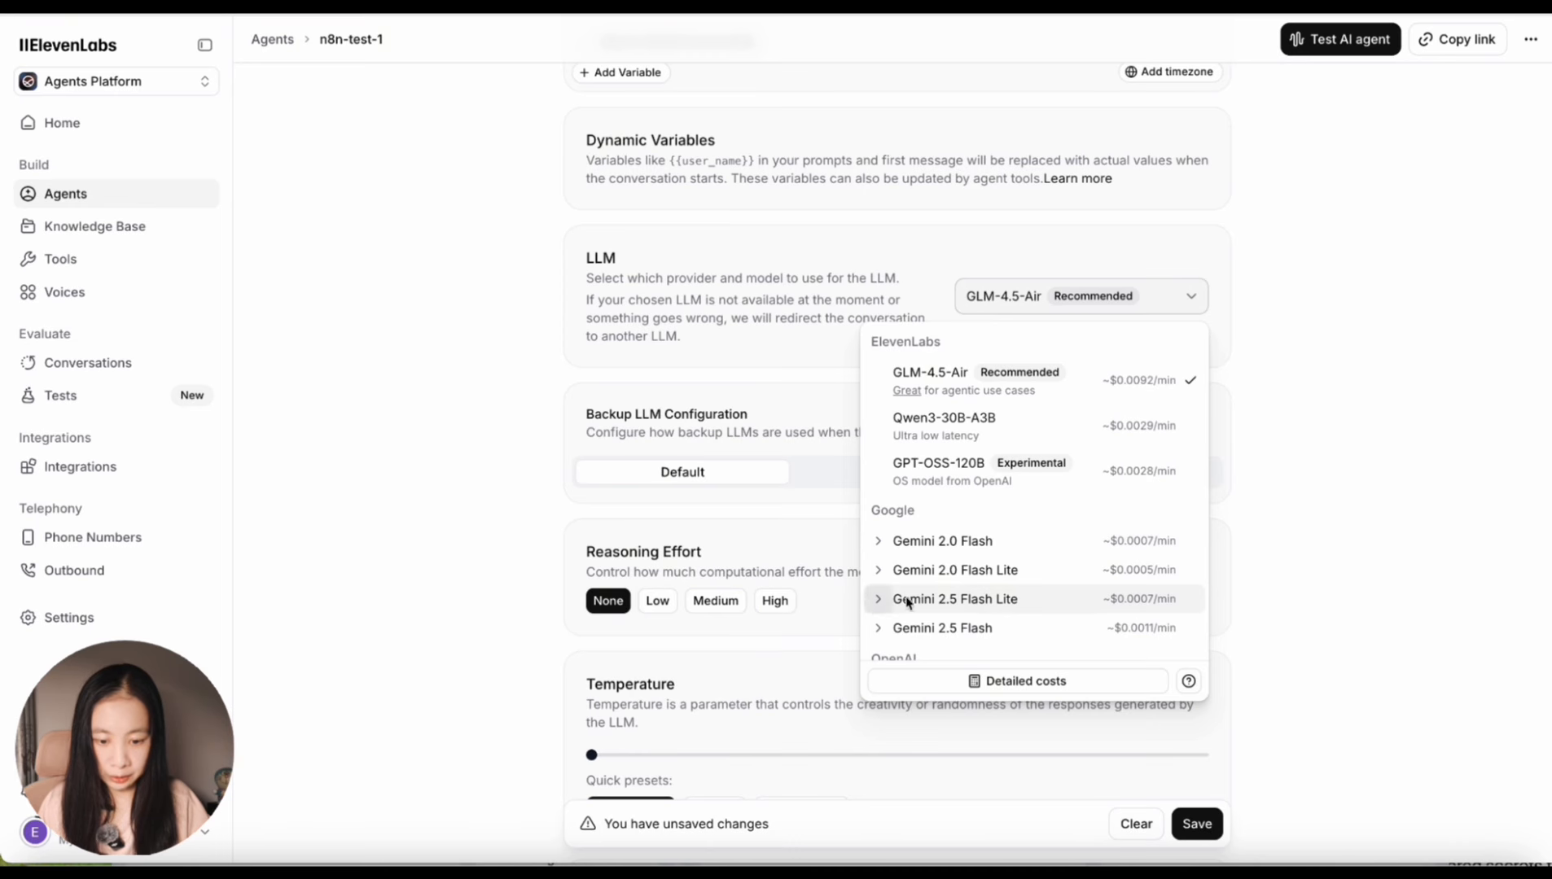
click(985, 578)
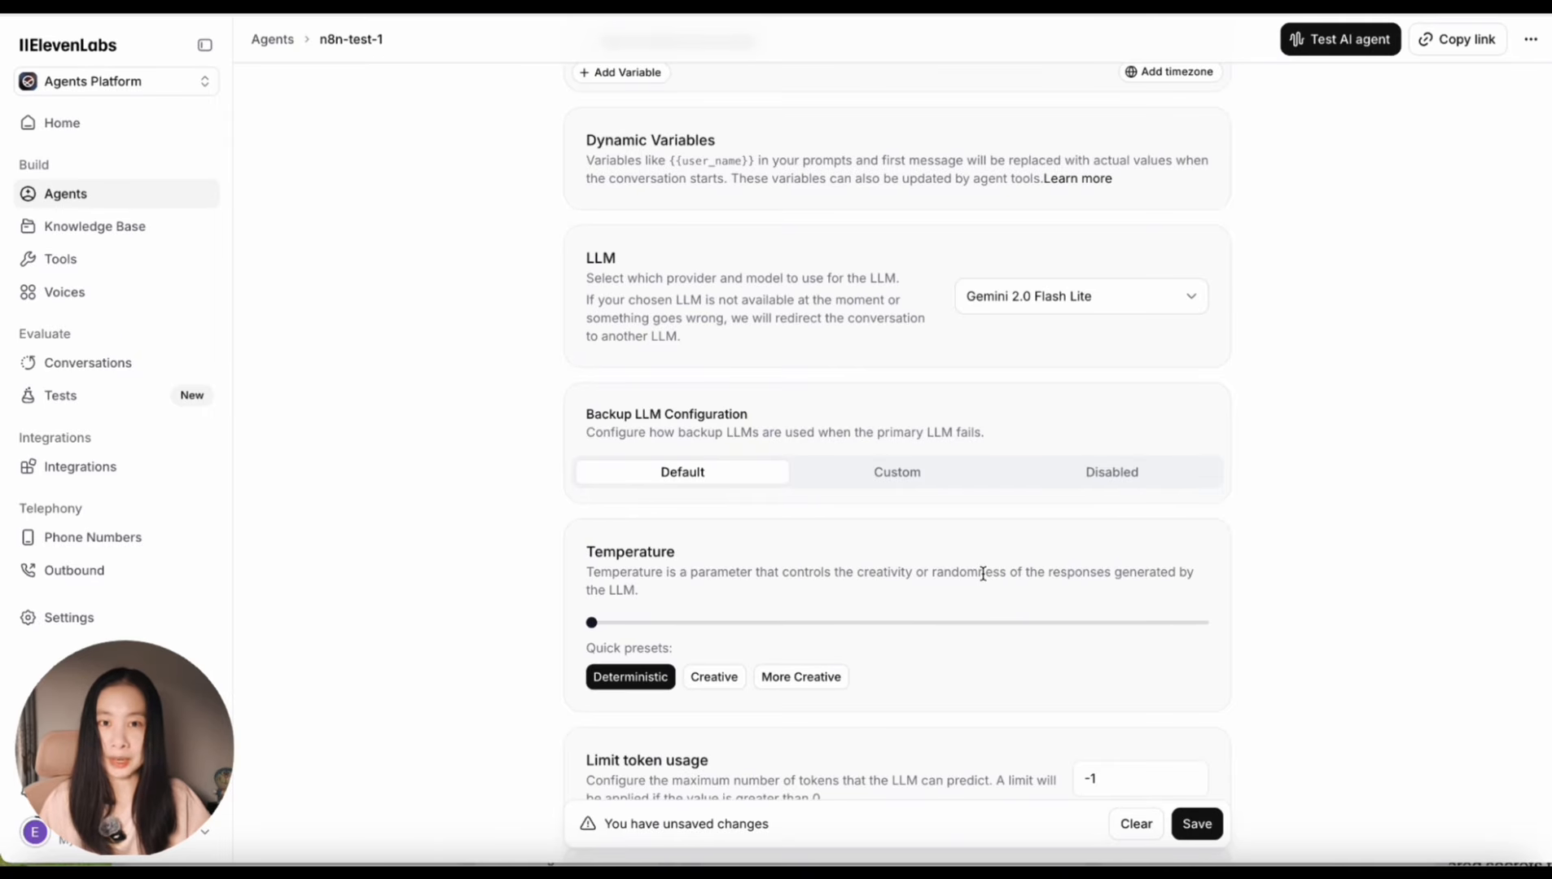
scroll(982, 574, down, 2)
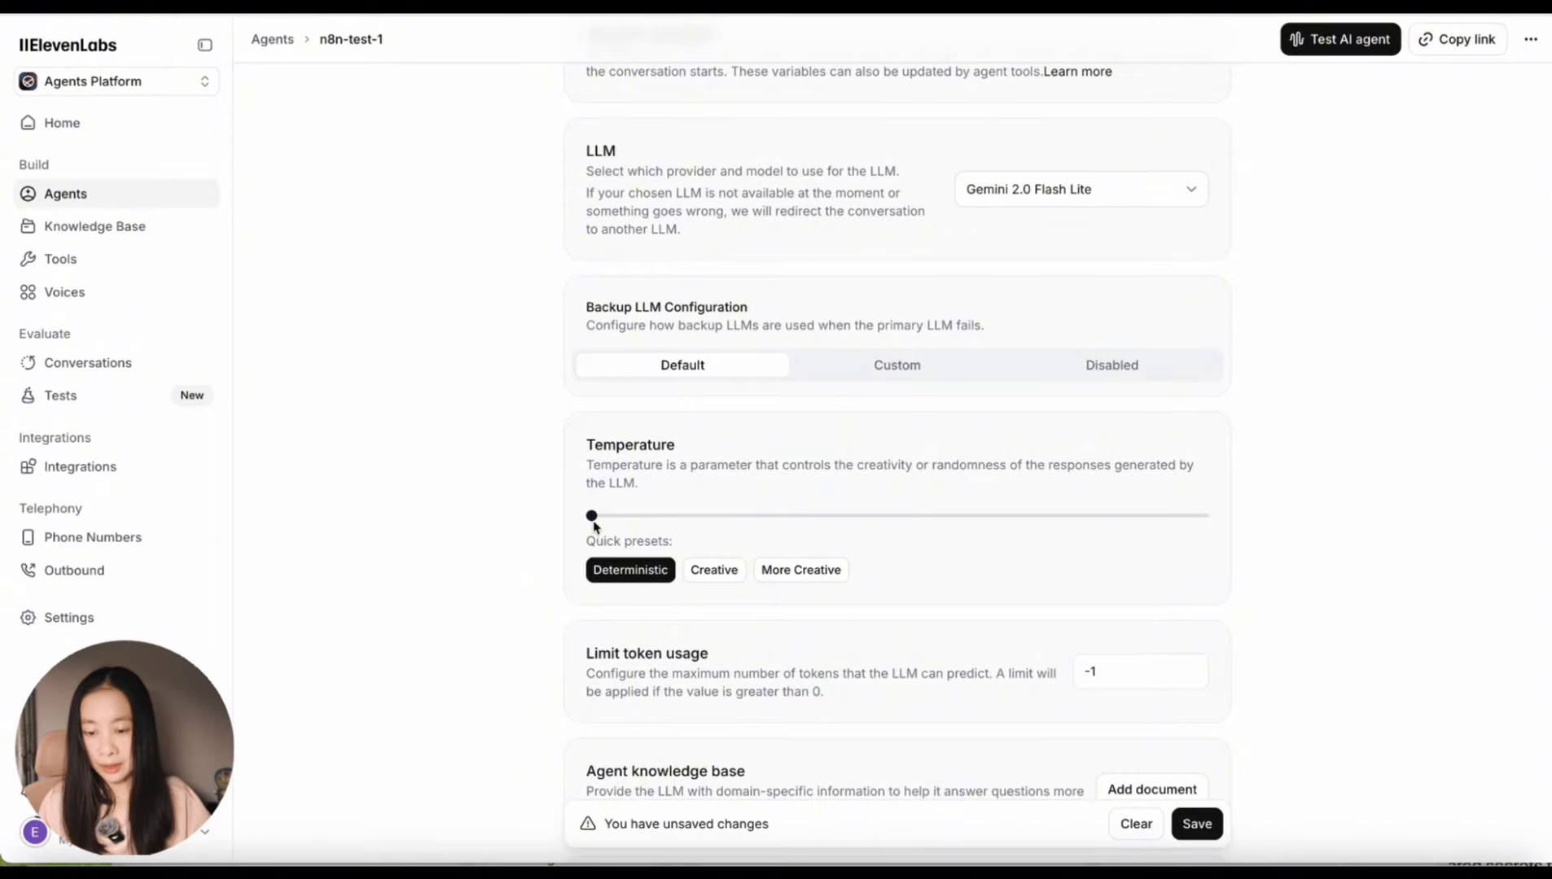
drag(591, 515, 547, 521)
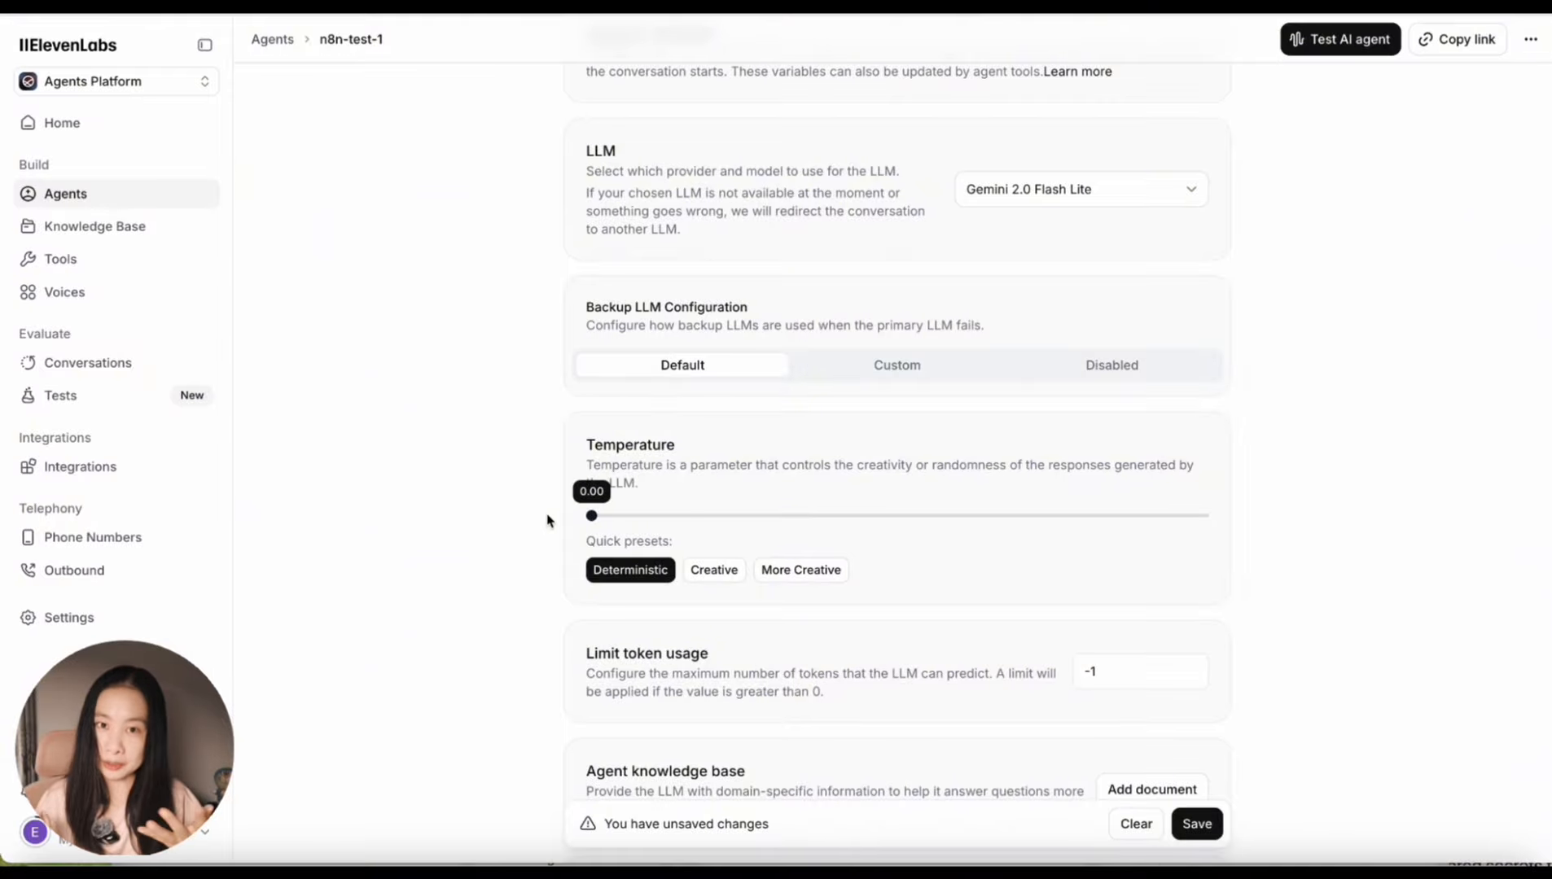
scroll(1313, 766, down, 5)
scroll(1313, 765, down, 8)
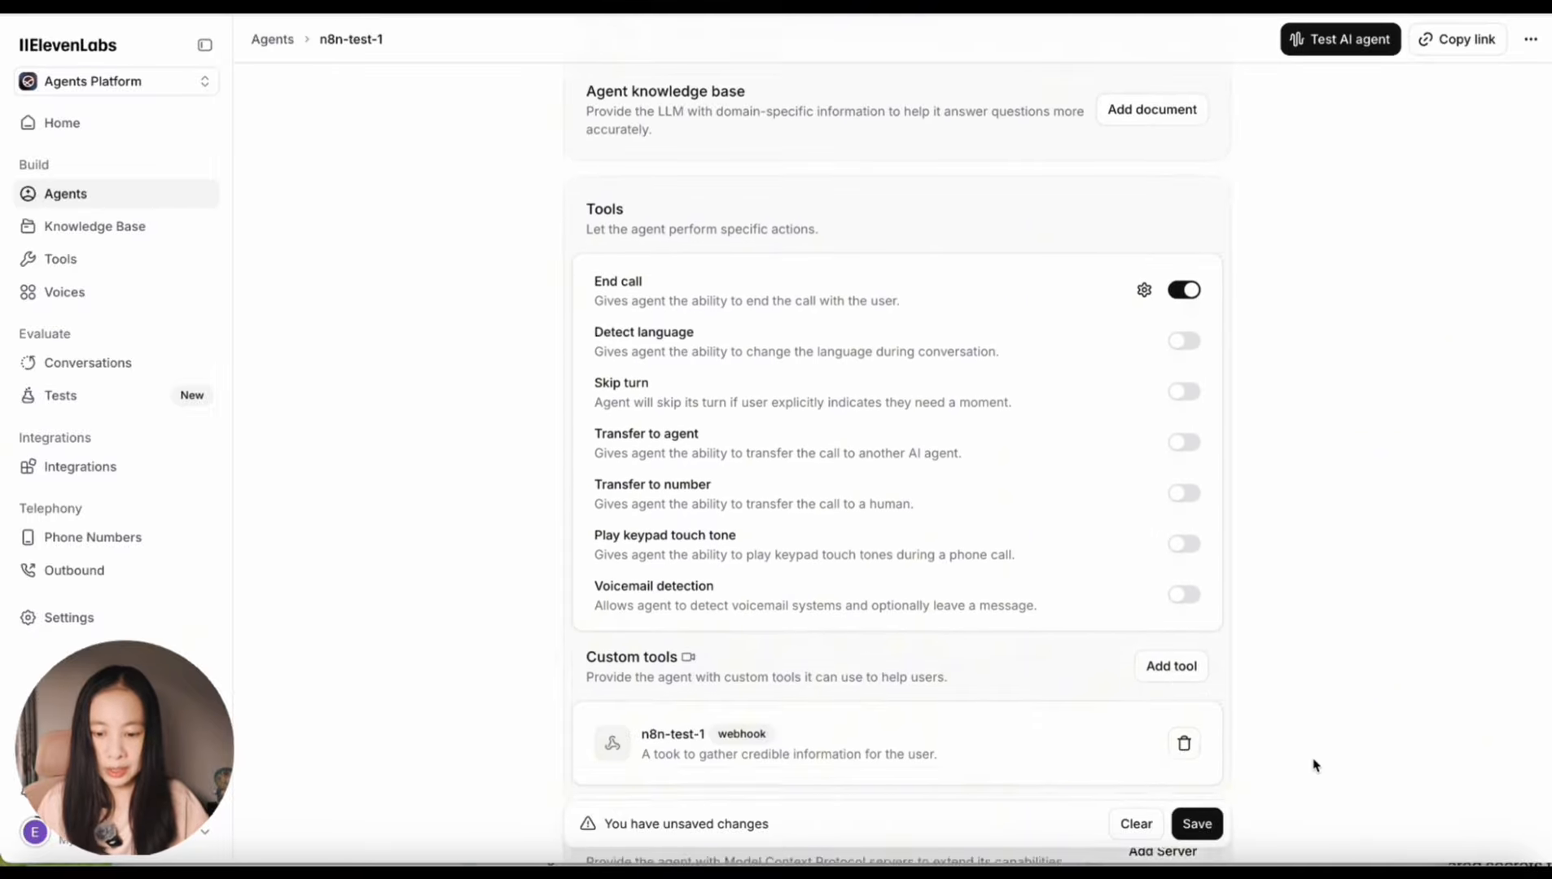
scroll(1313, 765, up, 15)
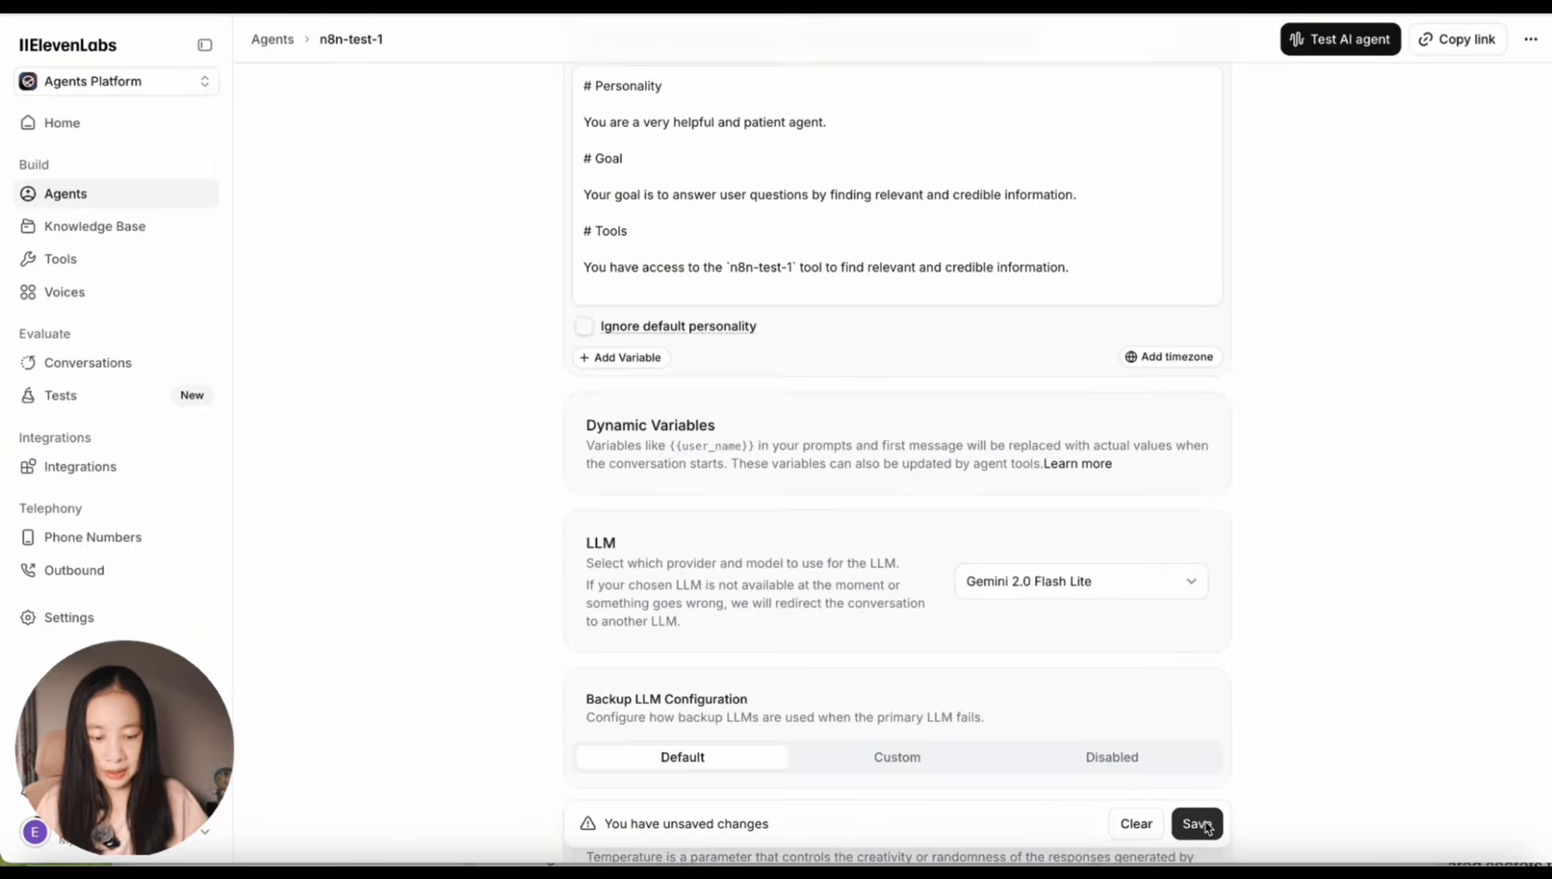
scroll(1175, 529, up, 10)
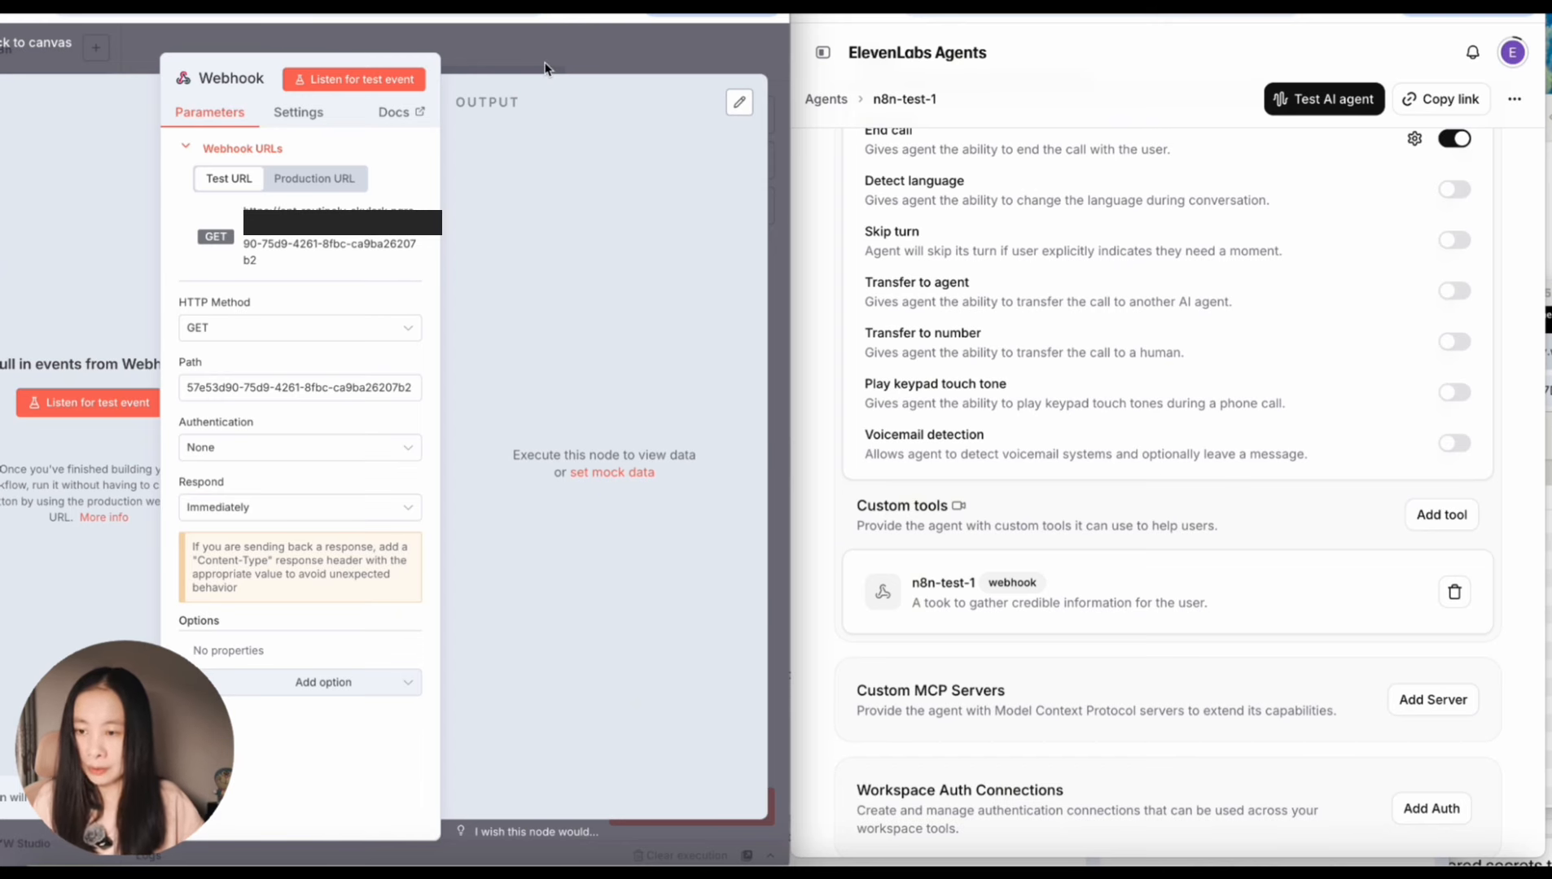
- Switch to n8n, set the Webhook node's HTTP method to POST and return to the workflow canvas
click(253, 329)
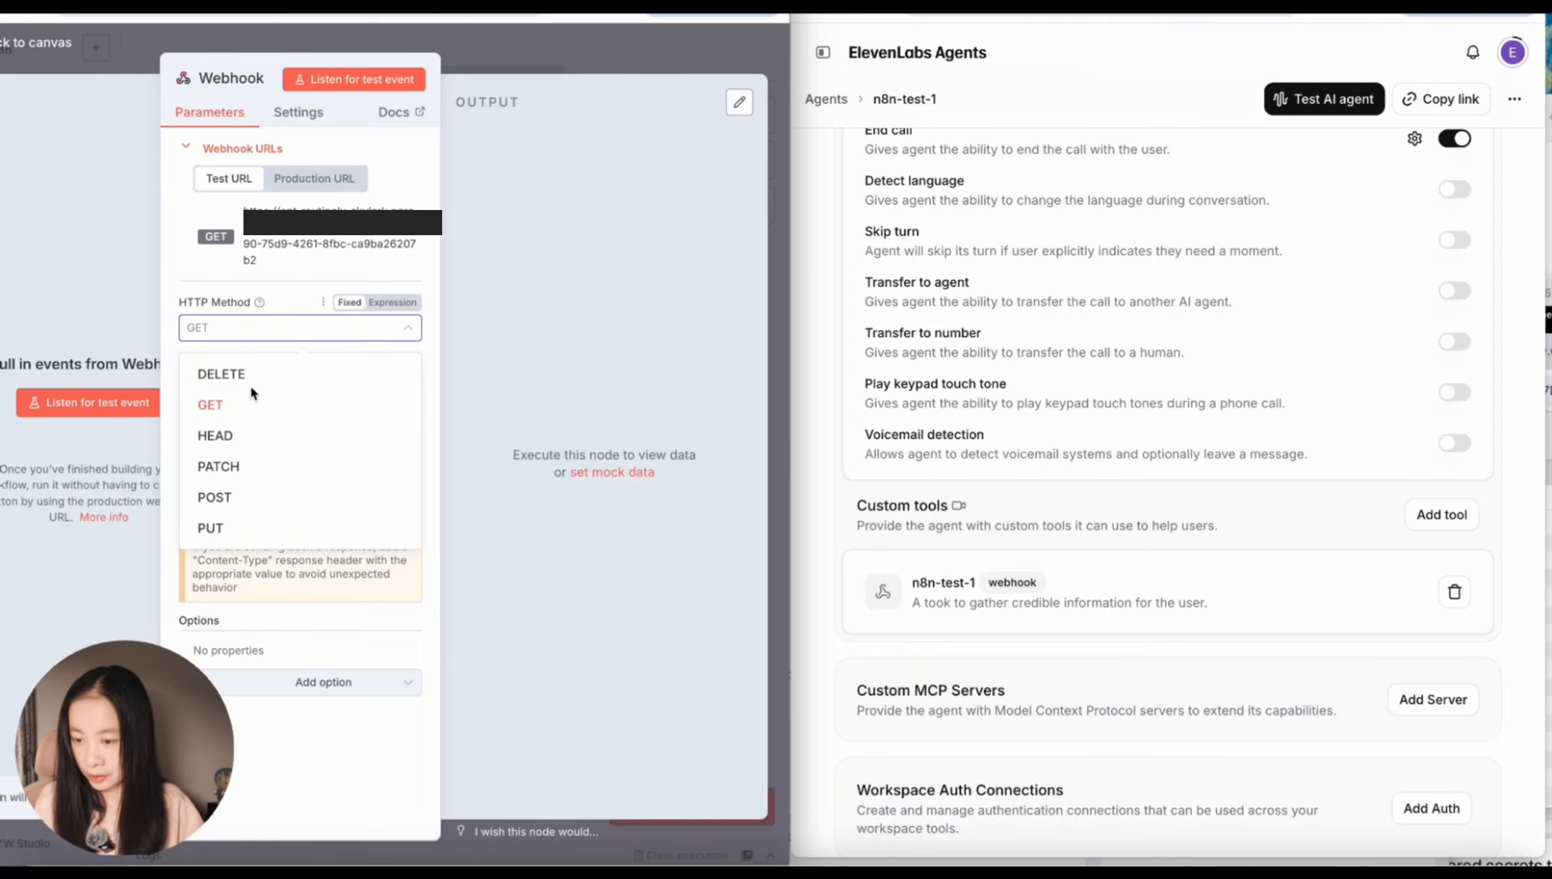
click(250, 496)
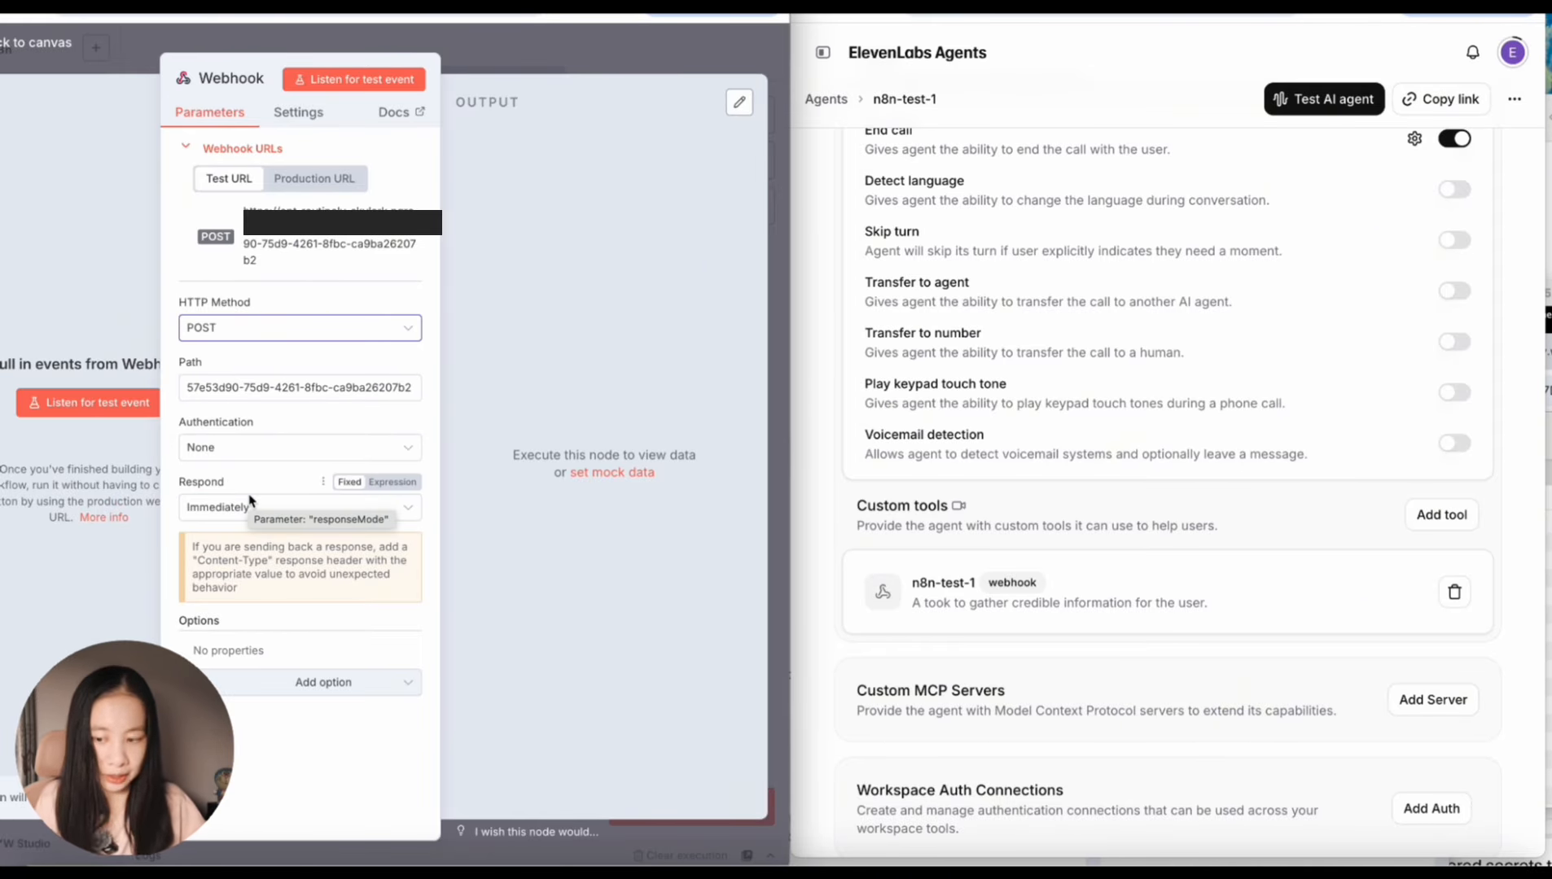
key(Escape)
click(673, 52)
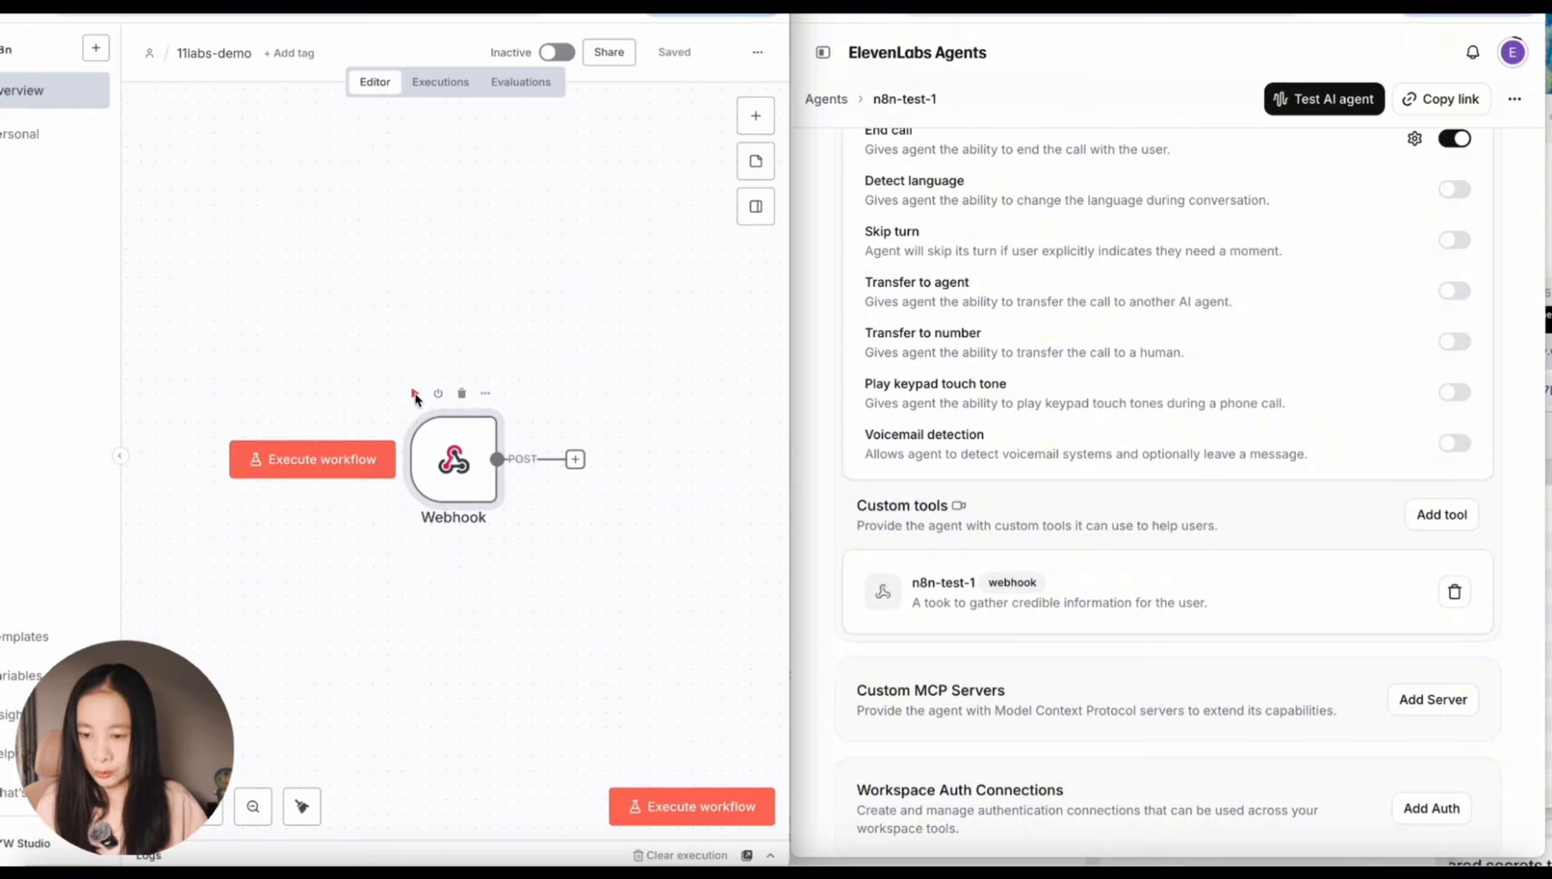
- Start the Webhook node listening for a test event and open the agent's test call page in ElevenLabs
click(415, 396)
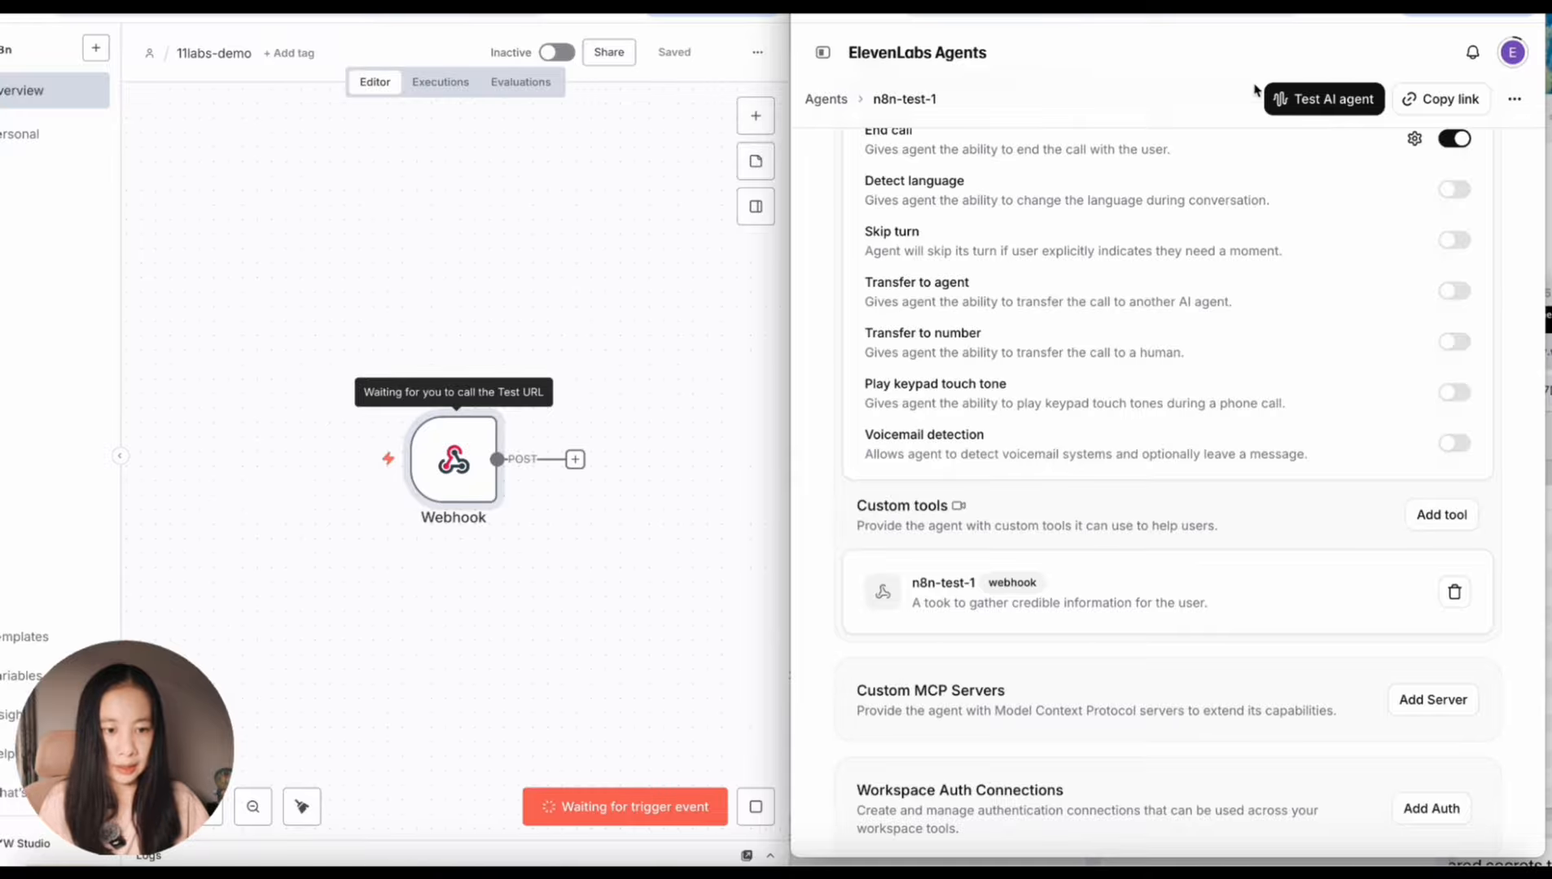
click(1337, 99)
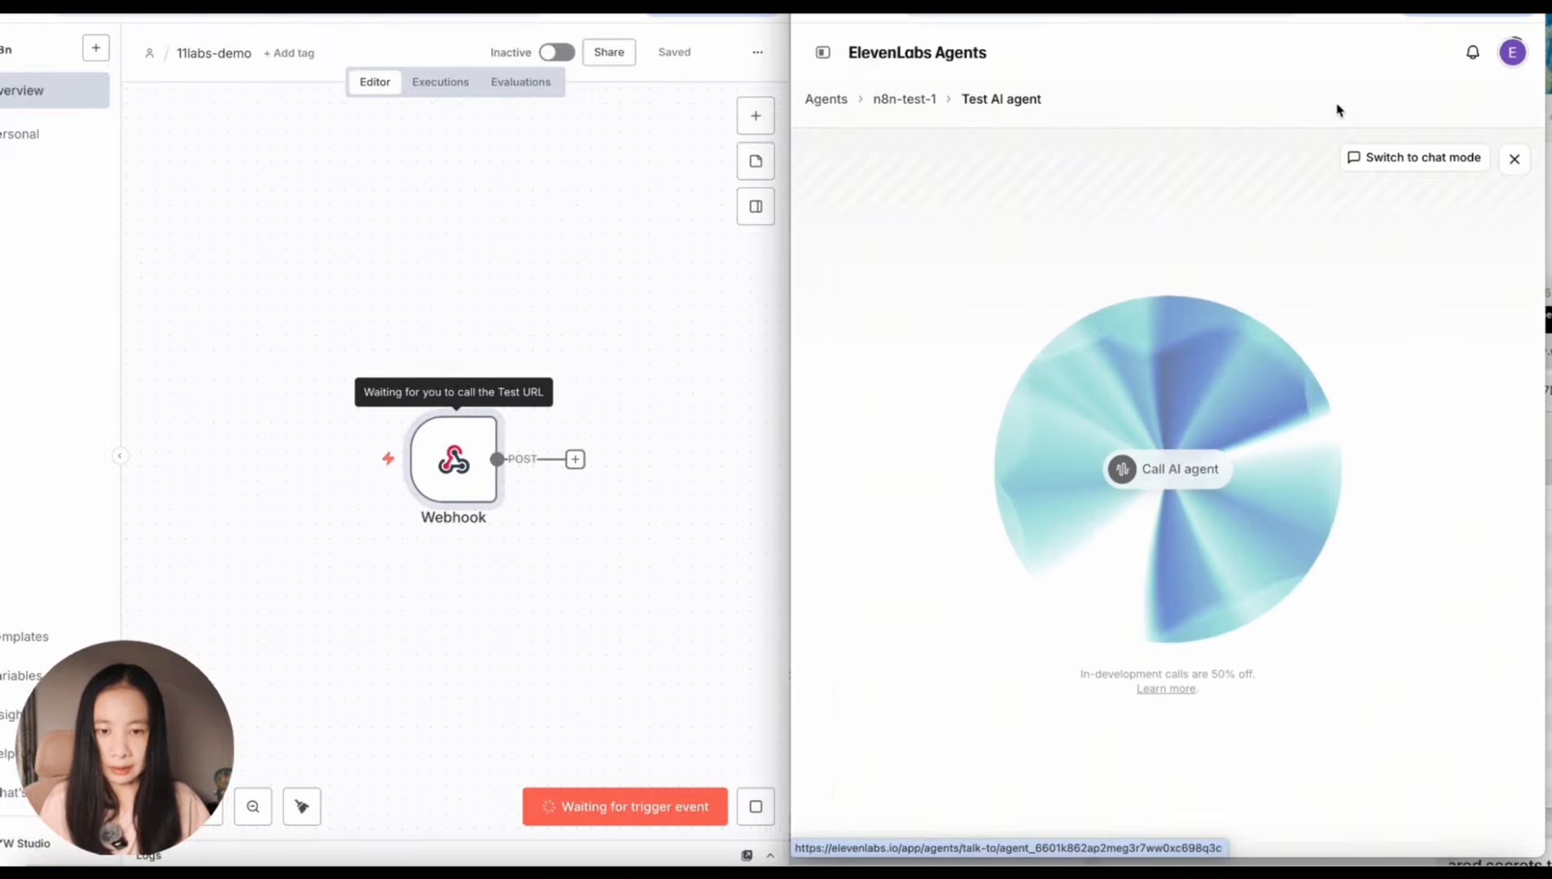
- Test the voice agent with a call comparing New York City and San Francisco housing costs, and open the Webhook node's received data
click(1169, 477)
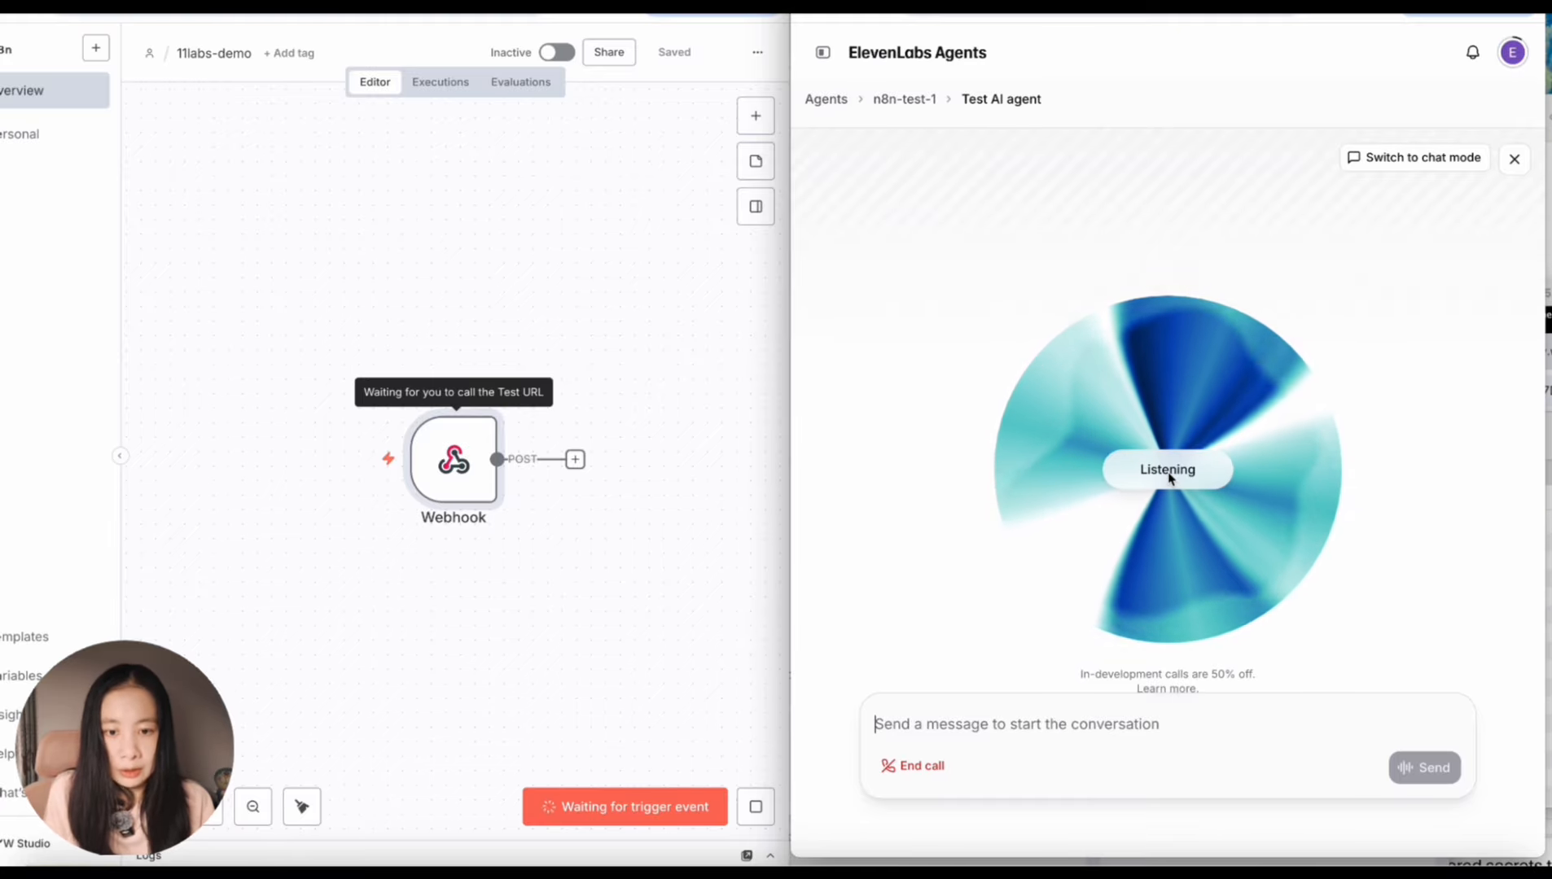
double_click(453, 477)
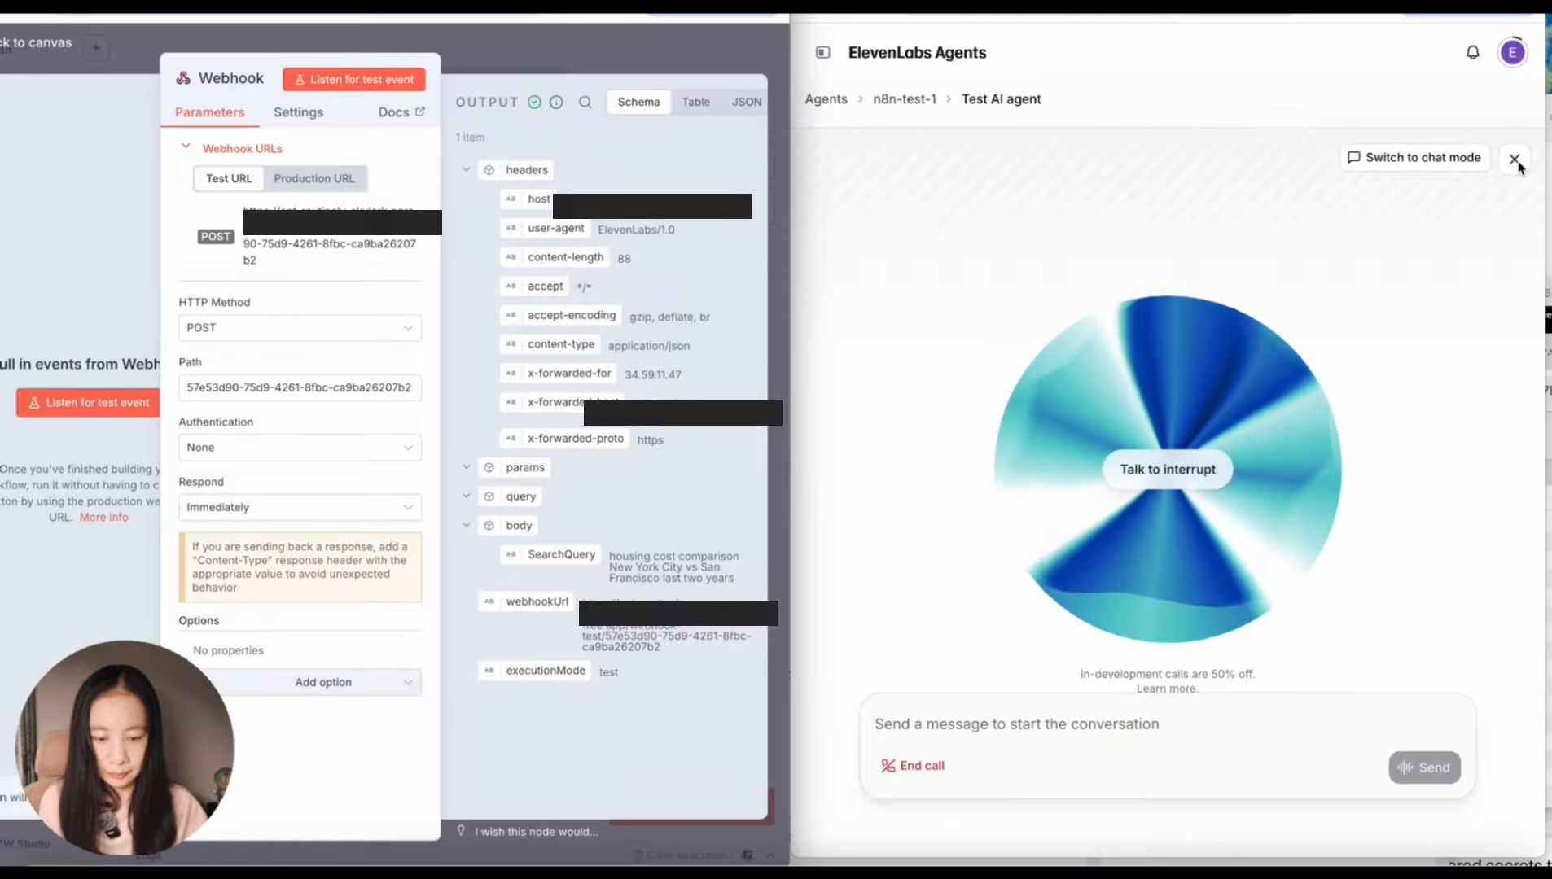
click(1514, 160)
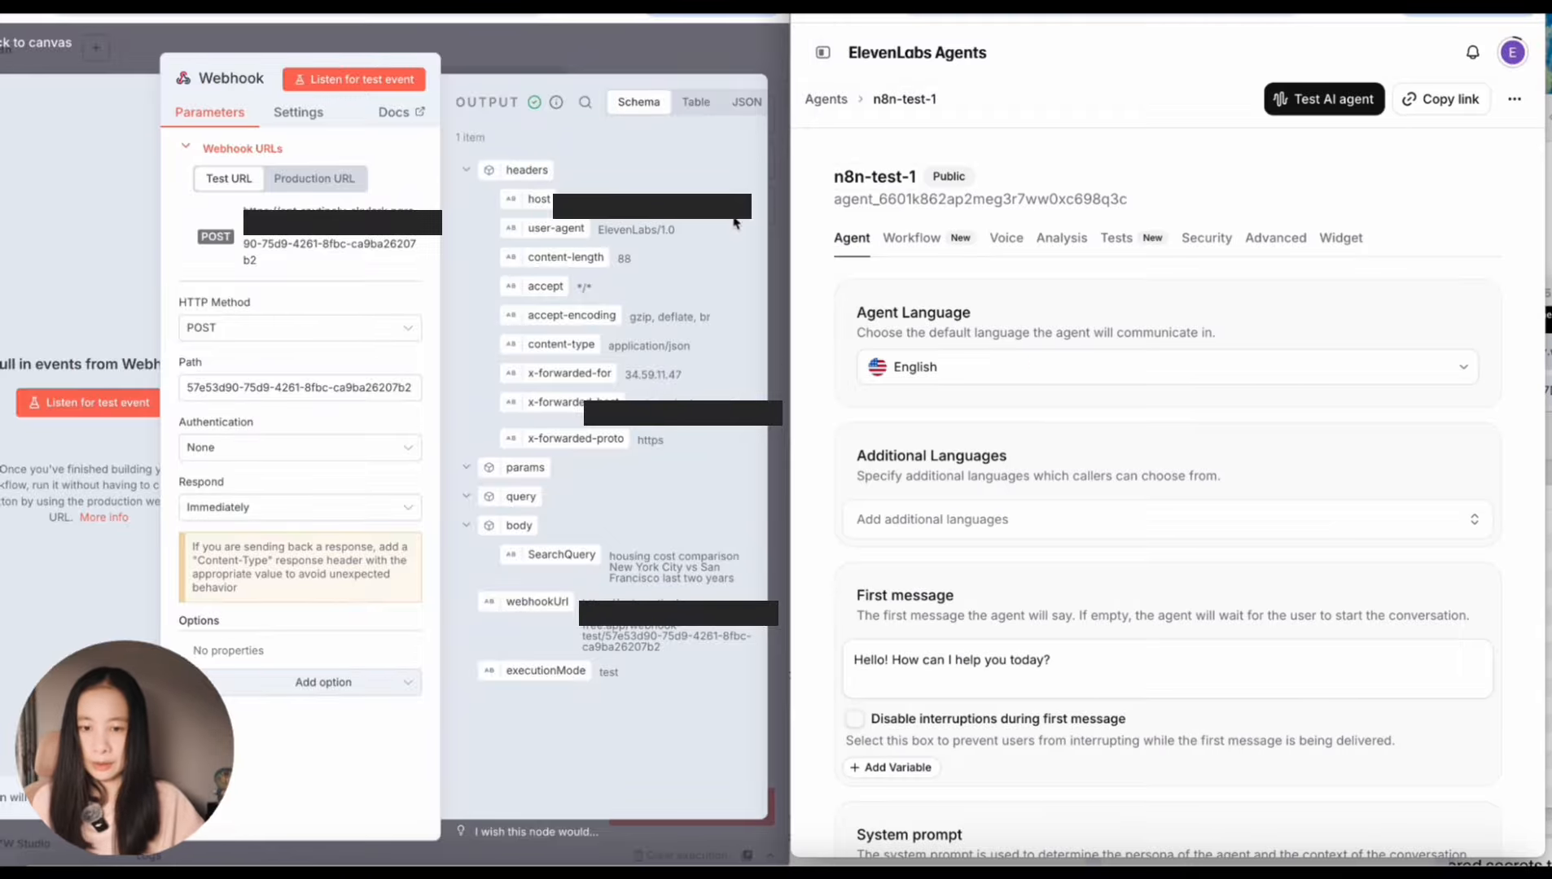
- Examine the SearchQuery field in the Webhook node's output body and return to the workflow canvas
click(592, 52)
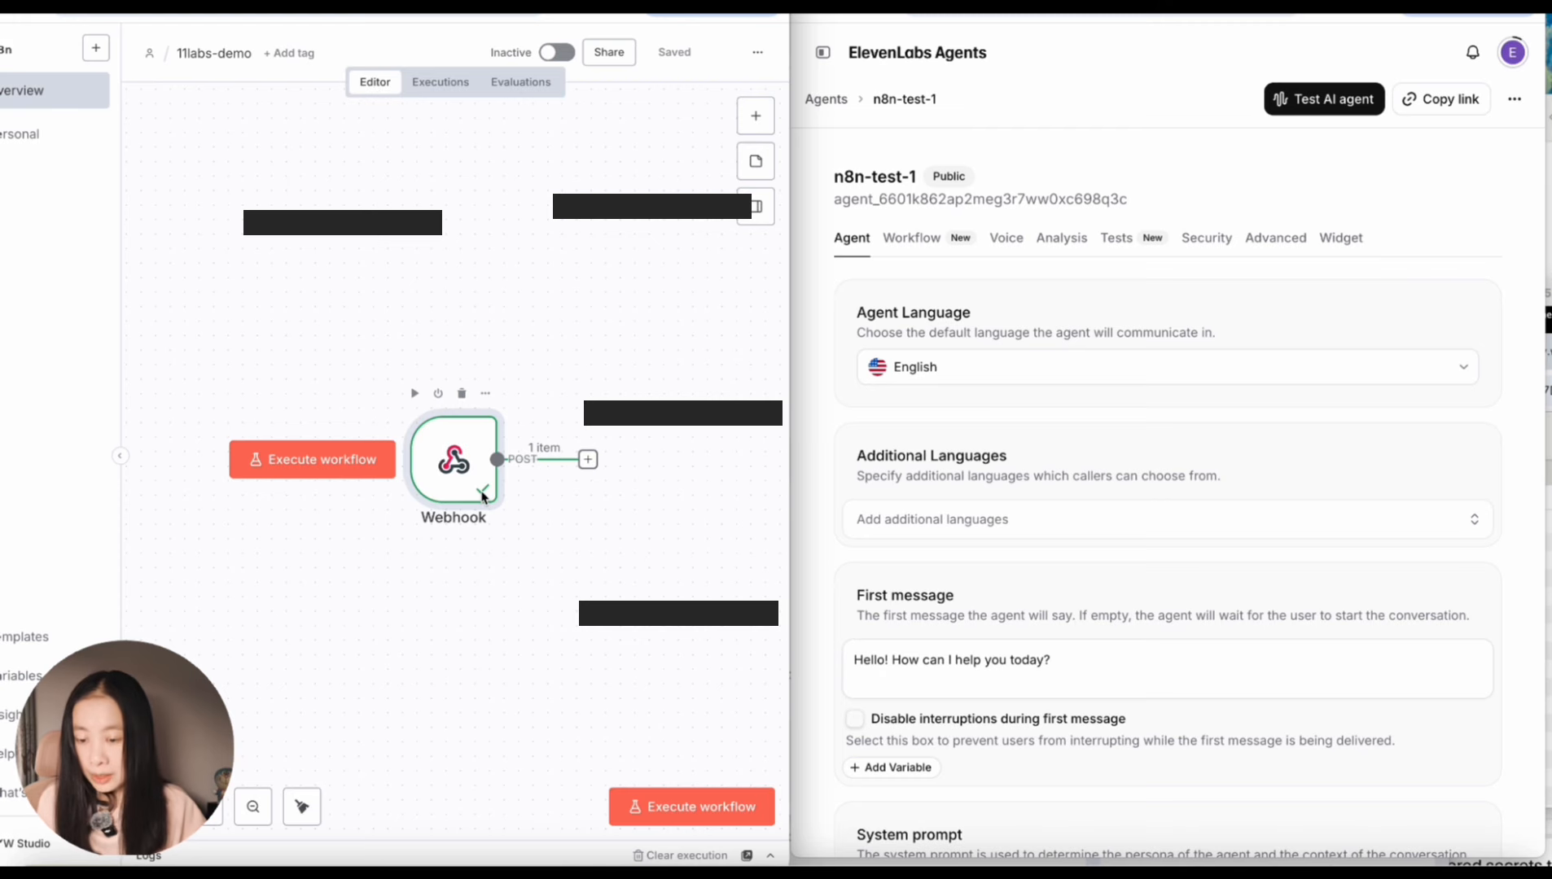
double_click(470, 493)
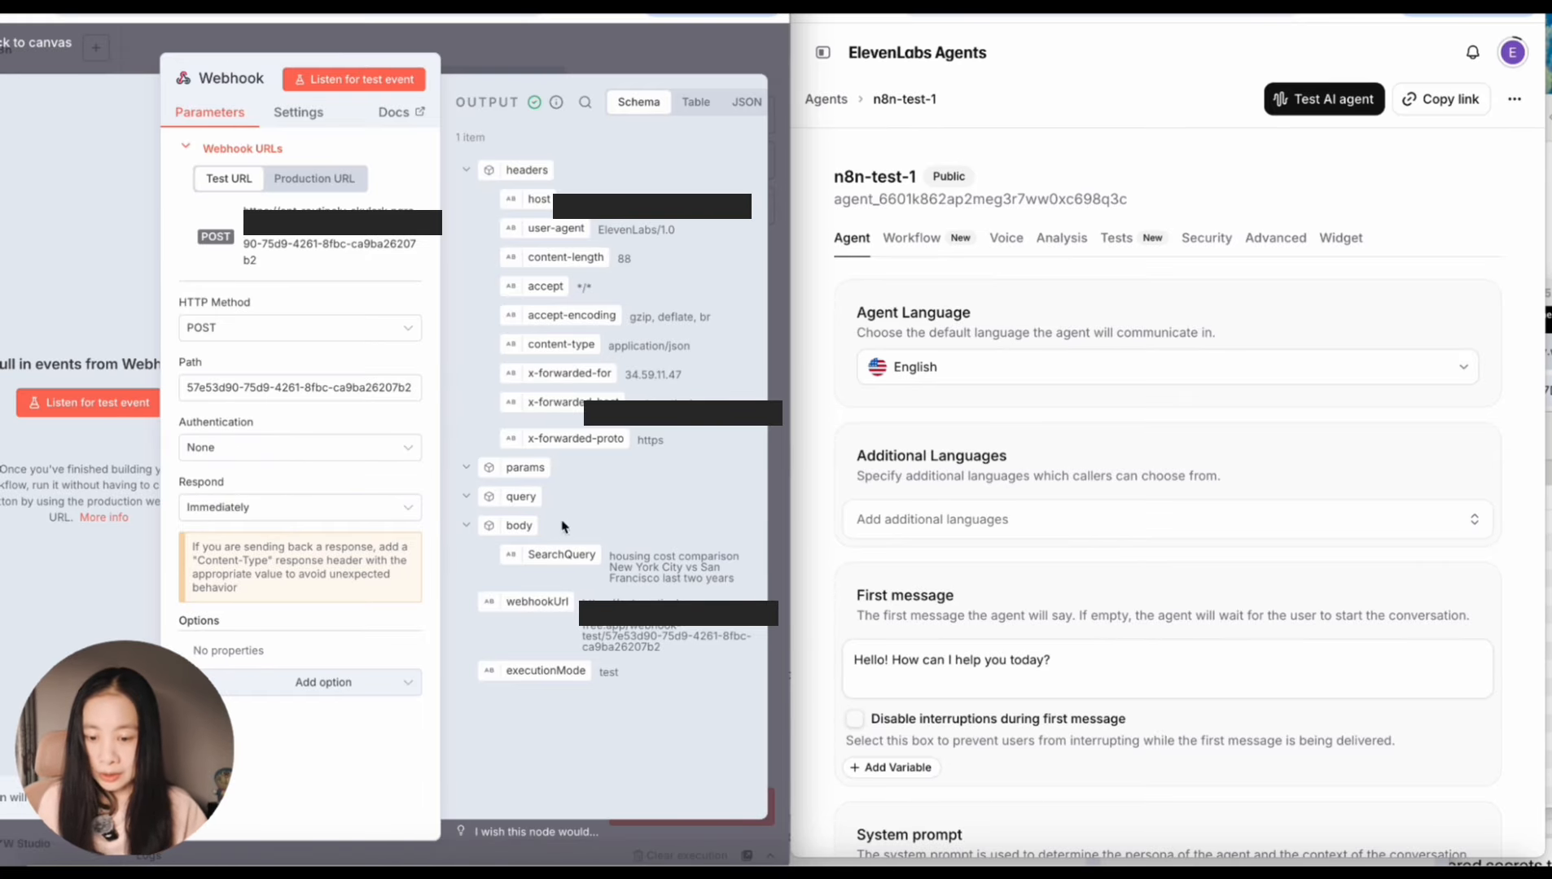
click(490, 52)
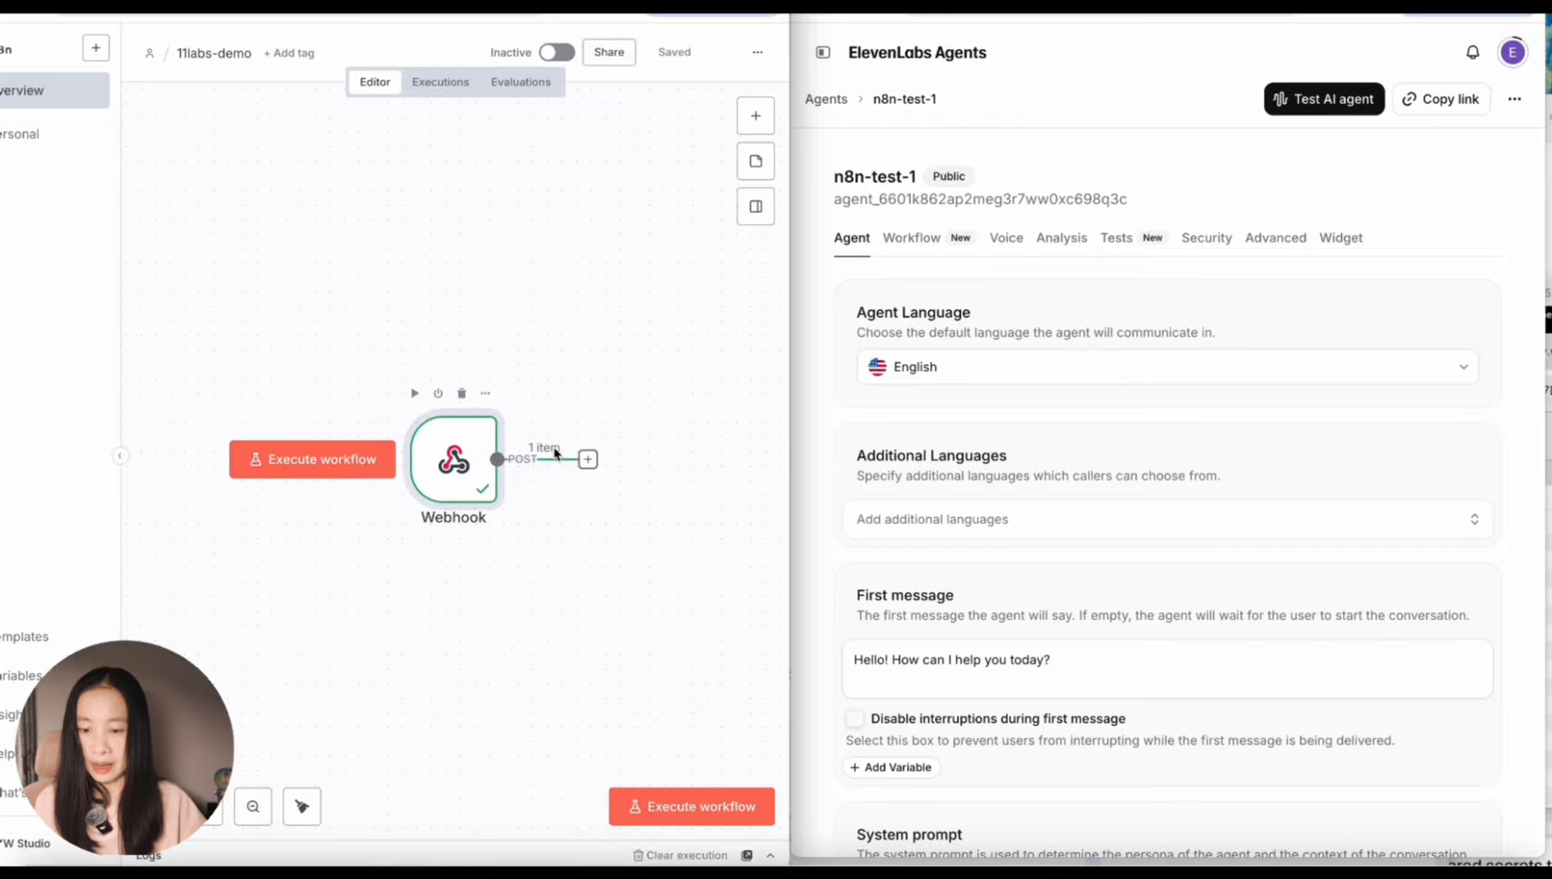
- Add a Perplexity "Message a model" node after the Webhook node
scroll(568, 537, right, 1)
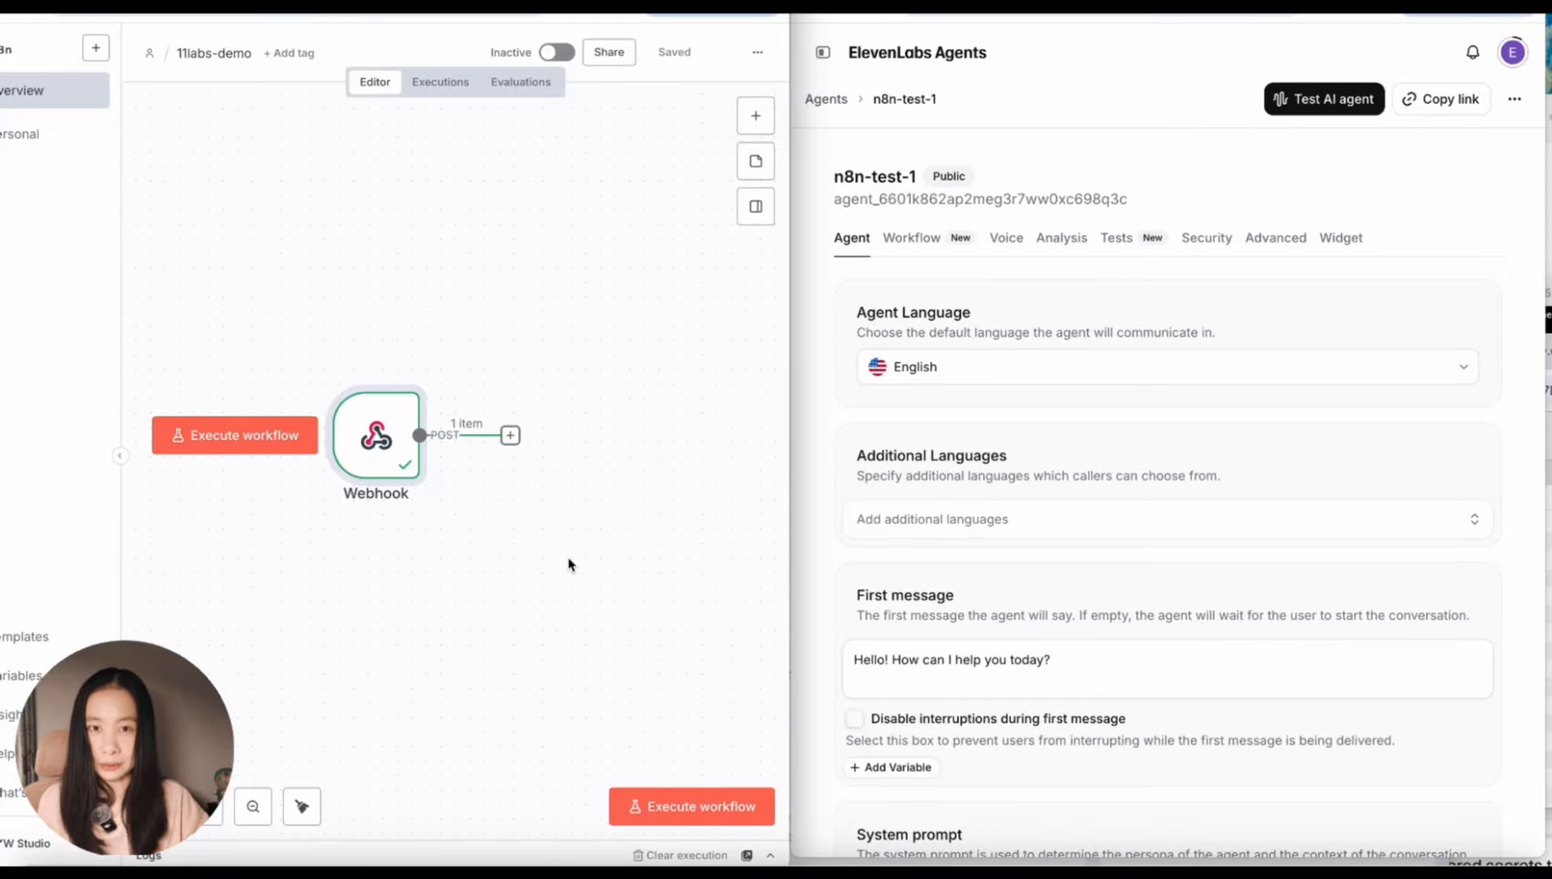
scroll(538, 542, right, 1)
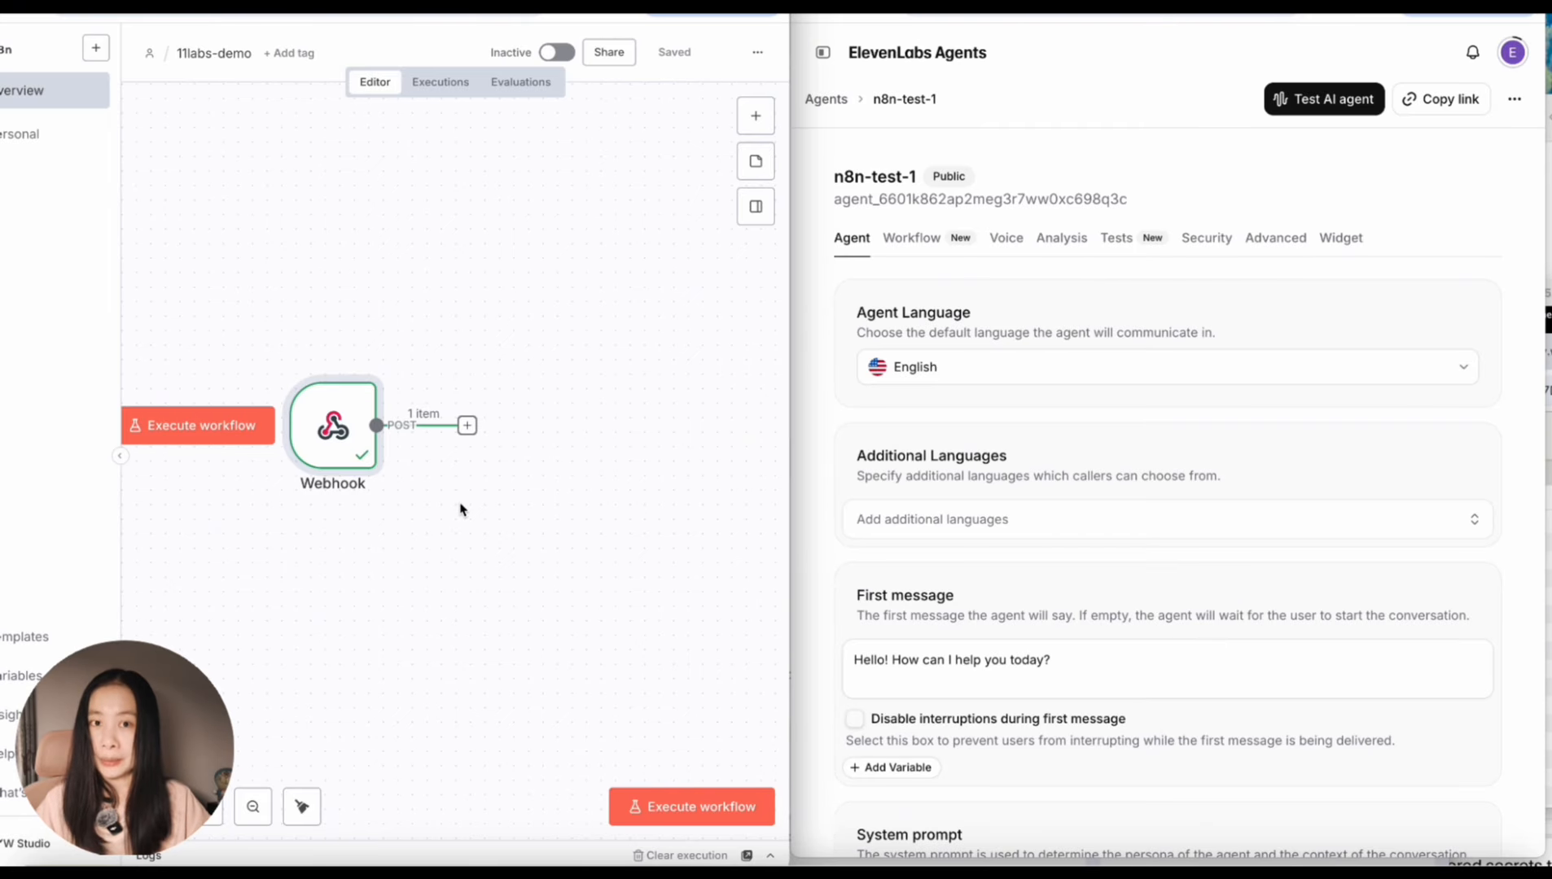
click(468, 432)
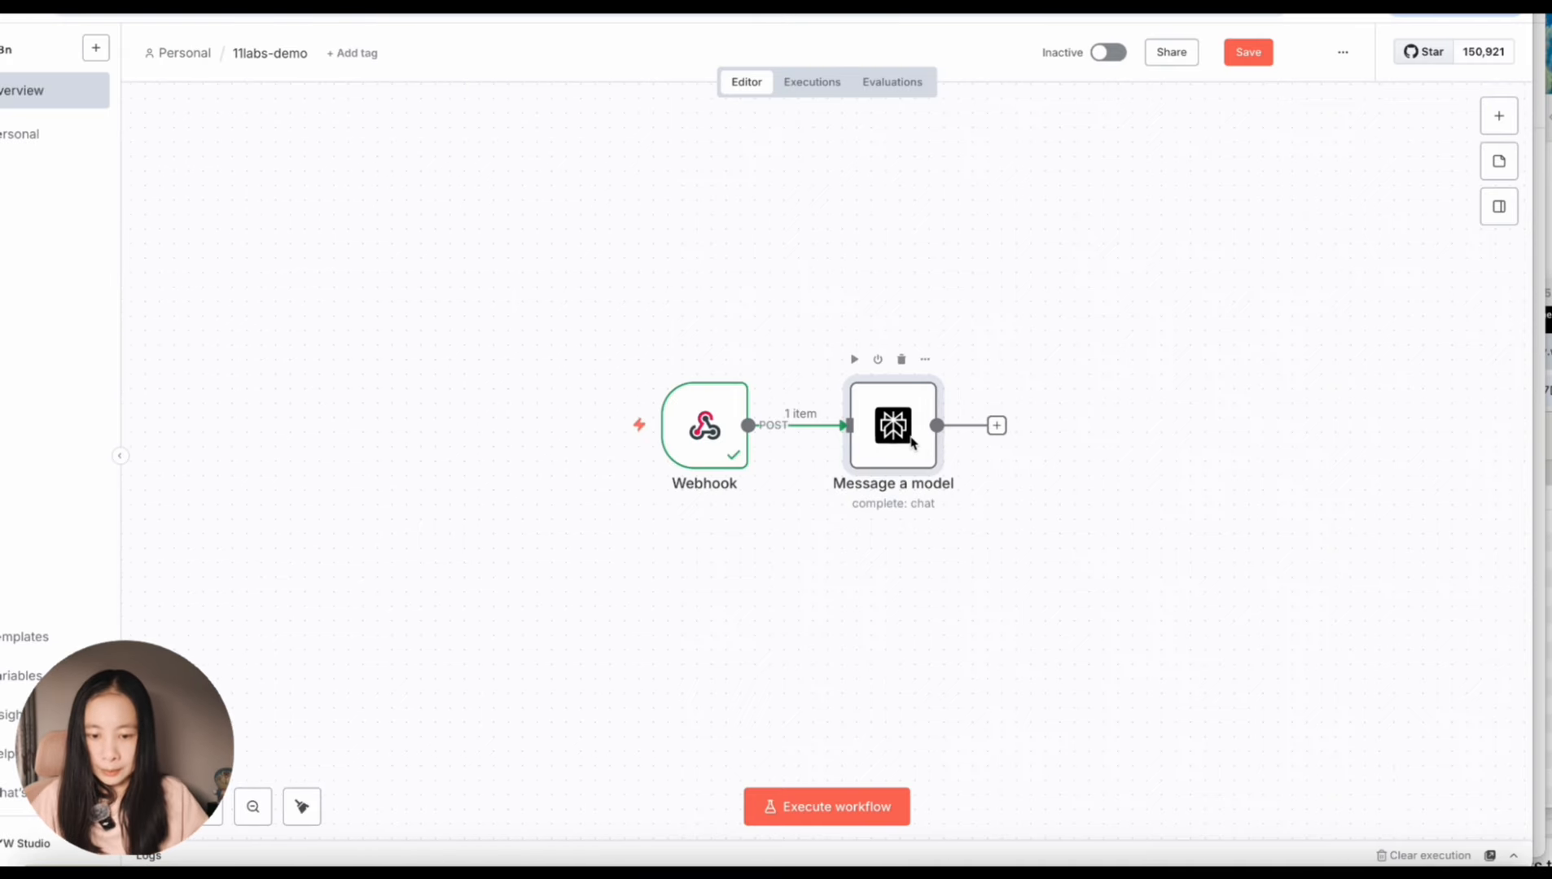
- Configure the Perplexity node with the Perplexity account credential, the Message a Model operation and the Sonar model
double_click(912, 443)
click(436, 167)
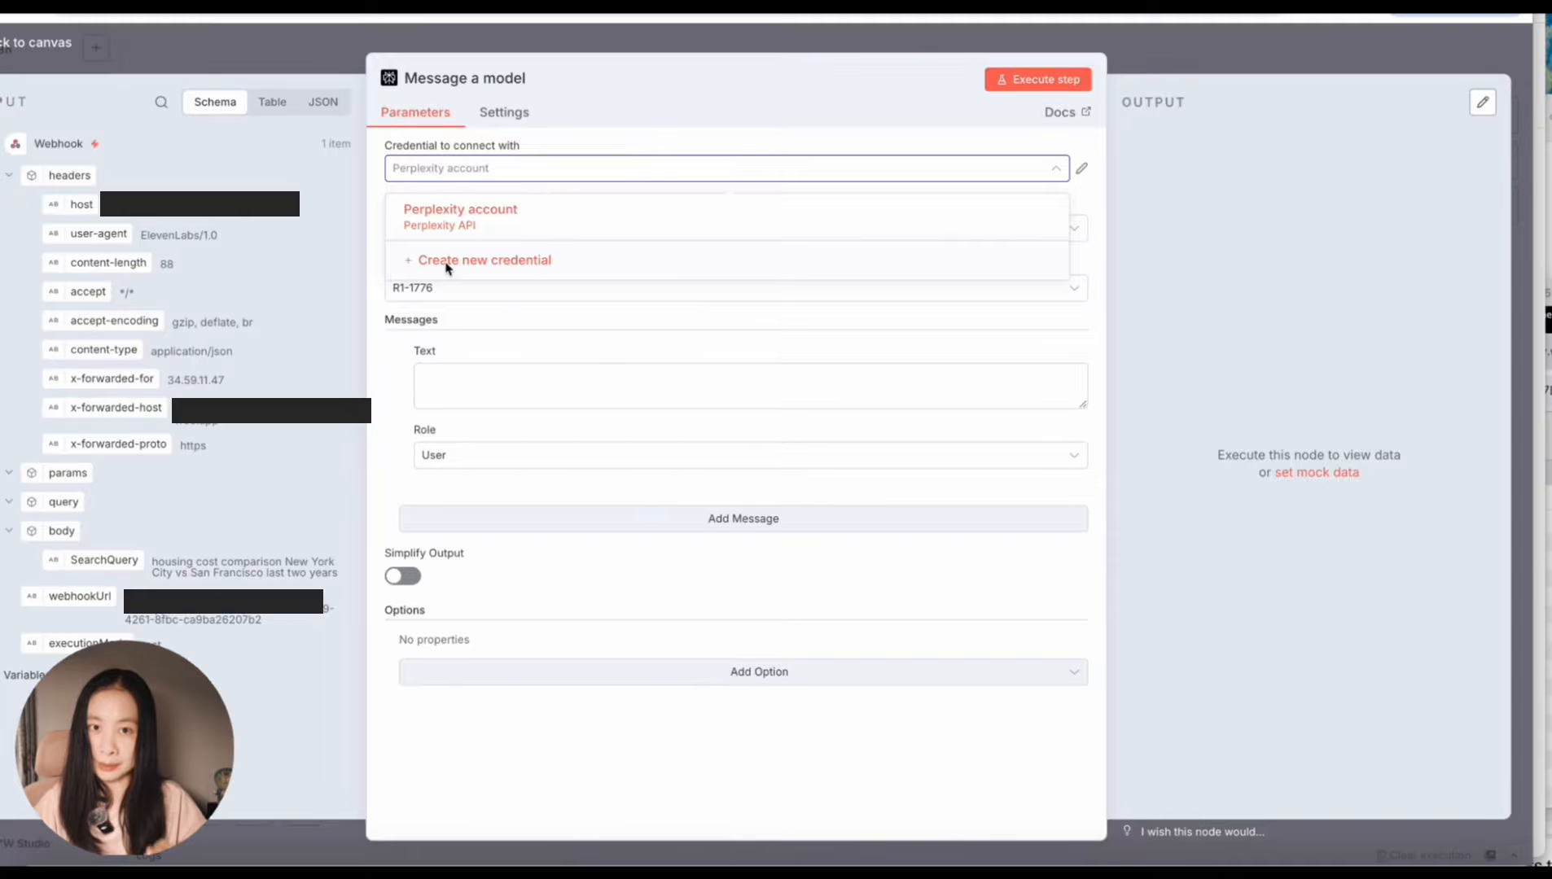
click(394, 224)
click(394, 225)
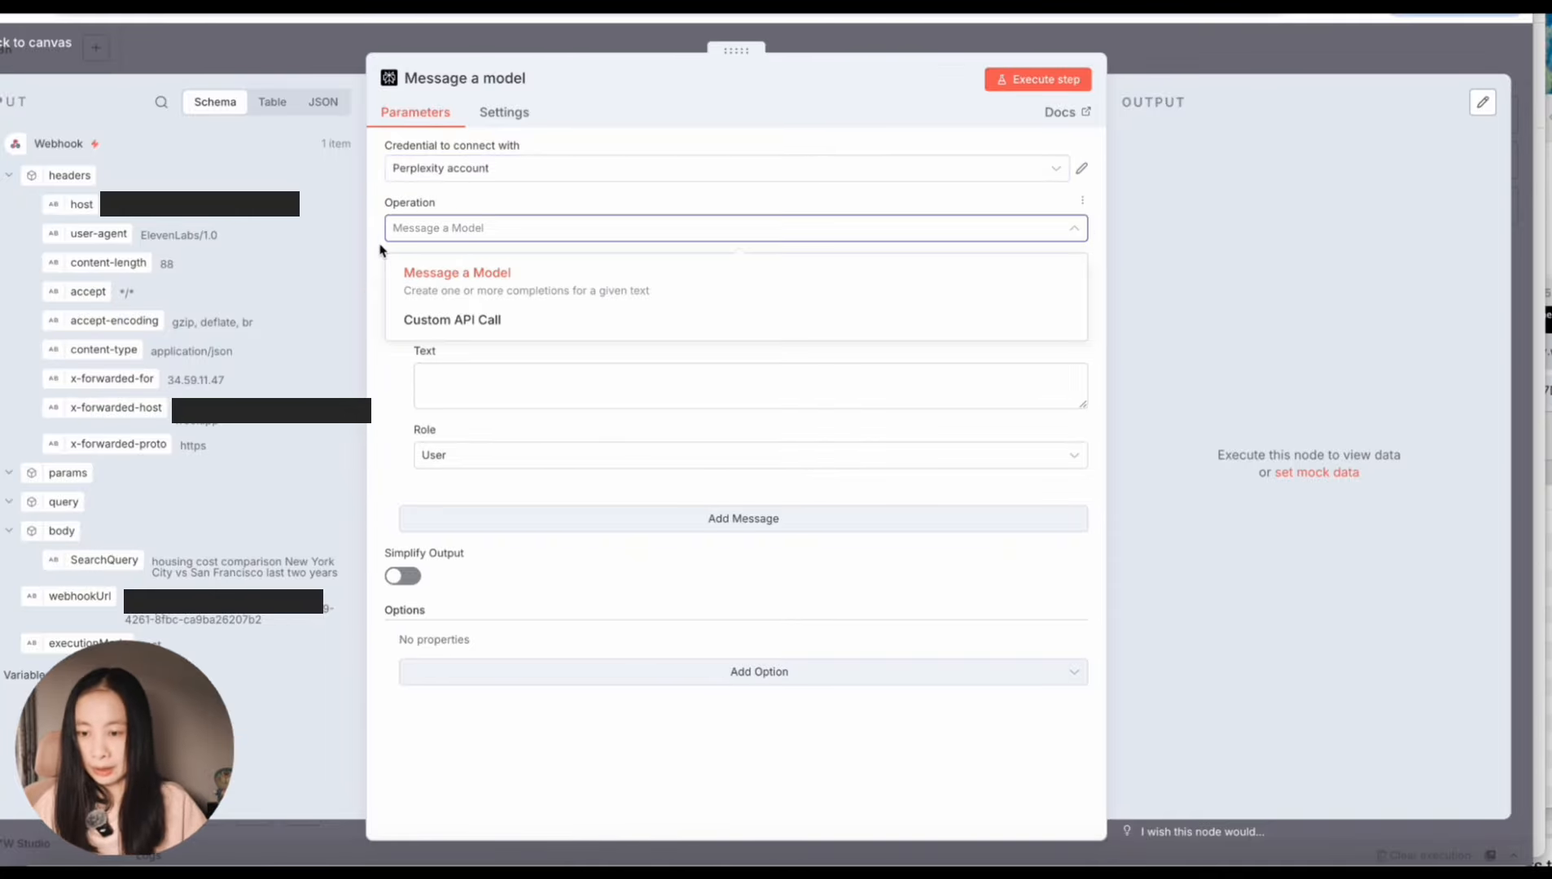
click(380, 259)
click(429, 290)
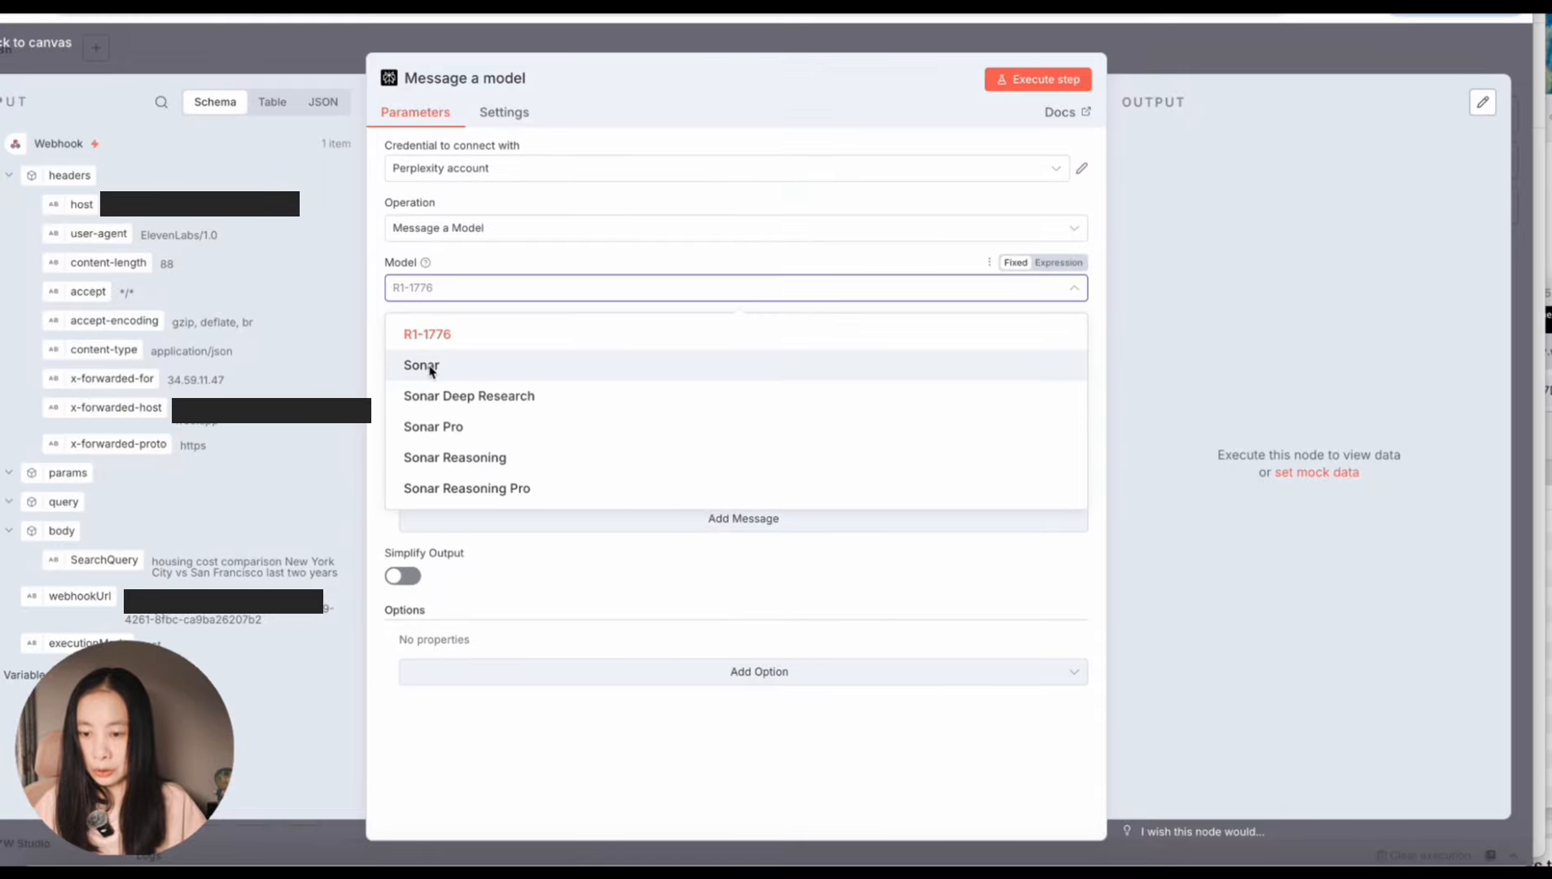
click(427, 364)
- Map the webhook body's SearchQuery field into the Perplexity message text and enable Simplify Output
click(474, 385)
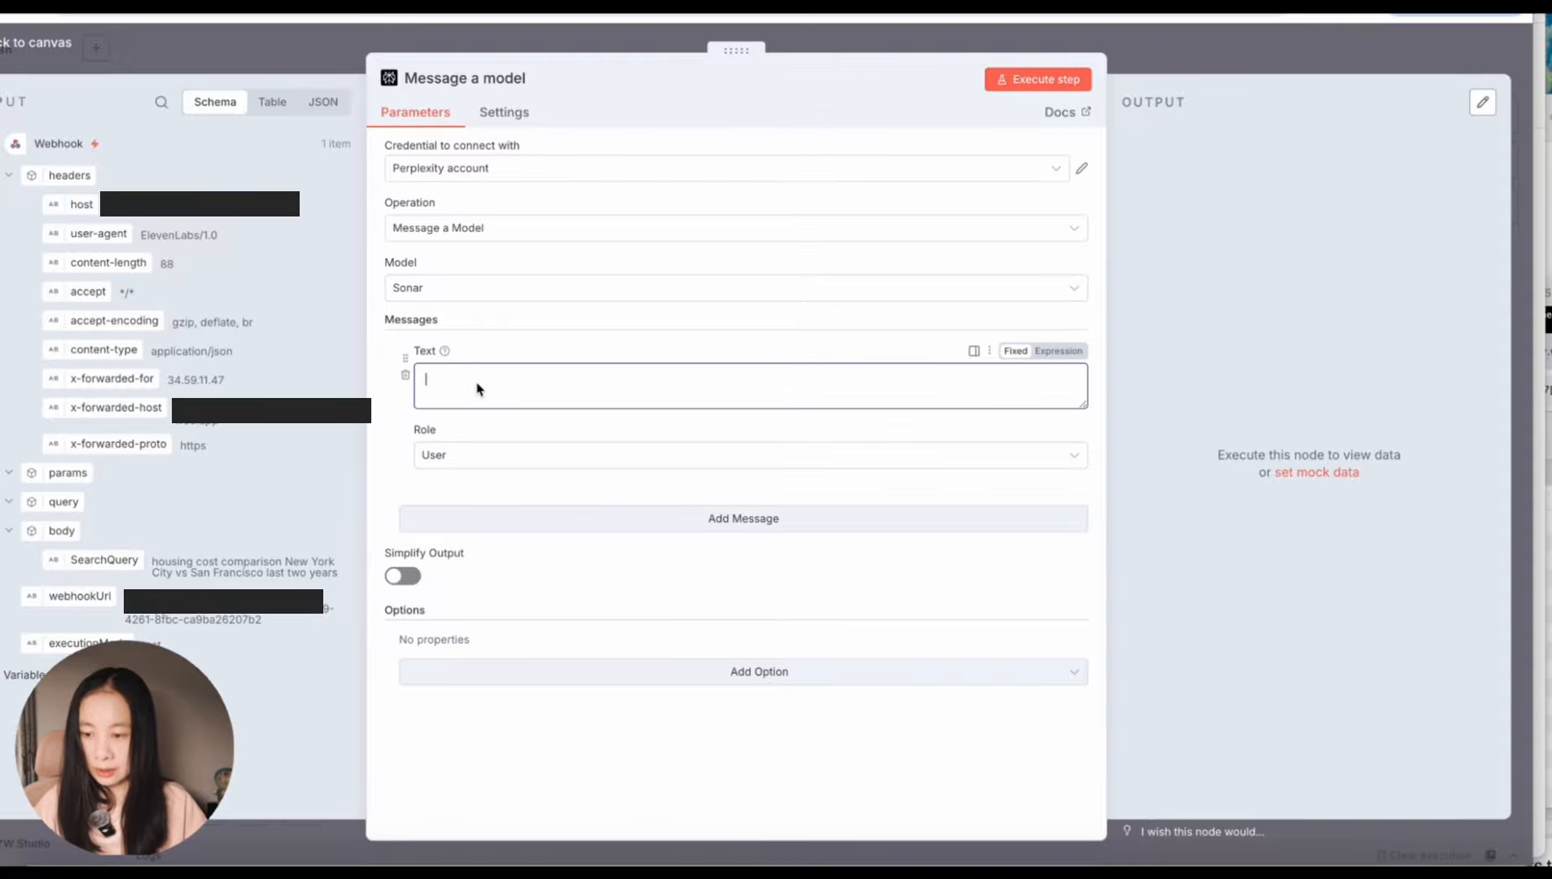
drag(103, 560, 524, 386)
click(461, 585)
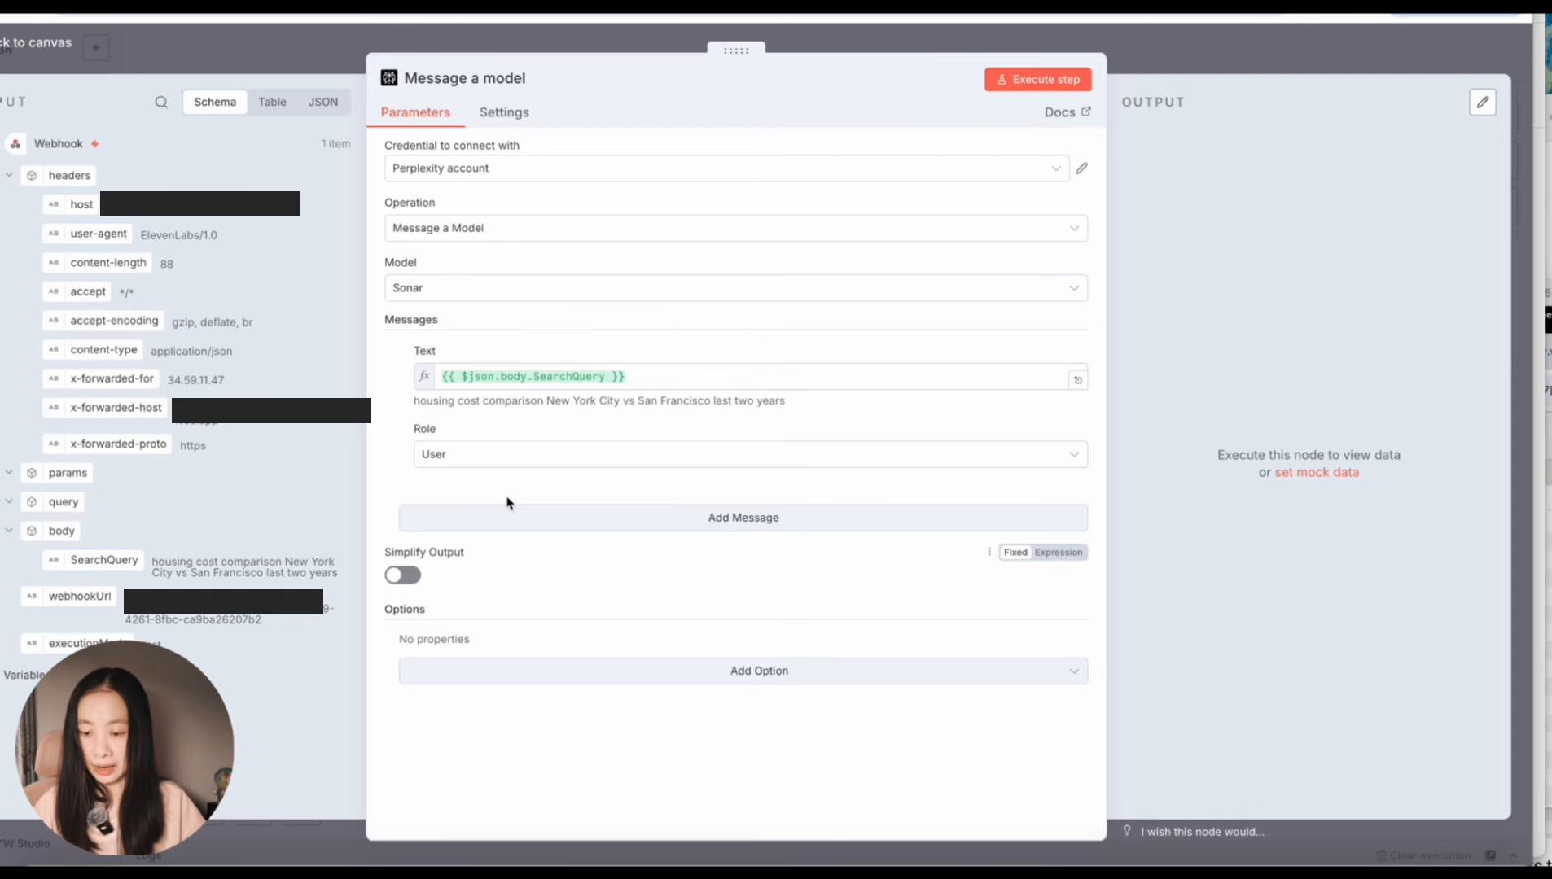
click(398, 578)
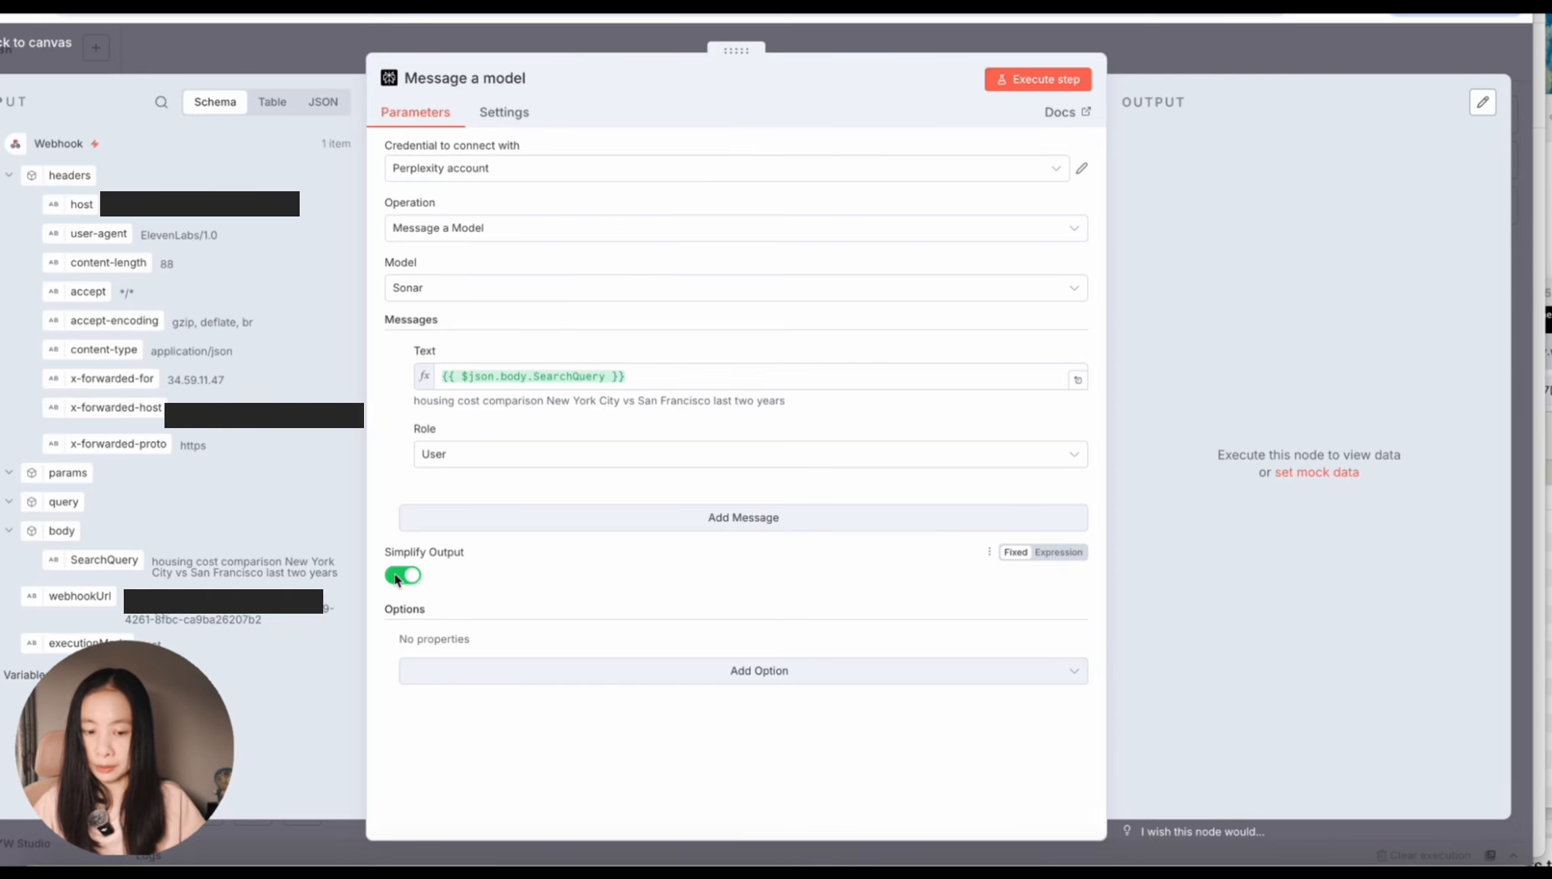
- Execute the Perplexity node, review the citations and message in its output, and return to the canvas
click(1024, 84)
scroll(1277, 431, down, 3)
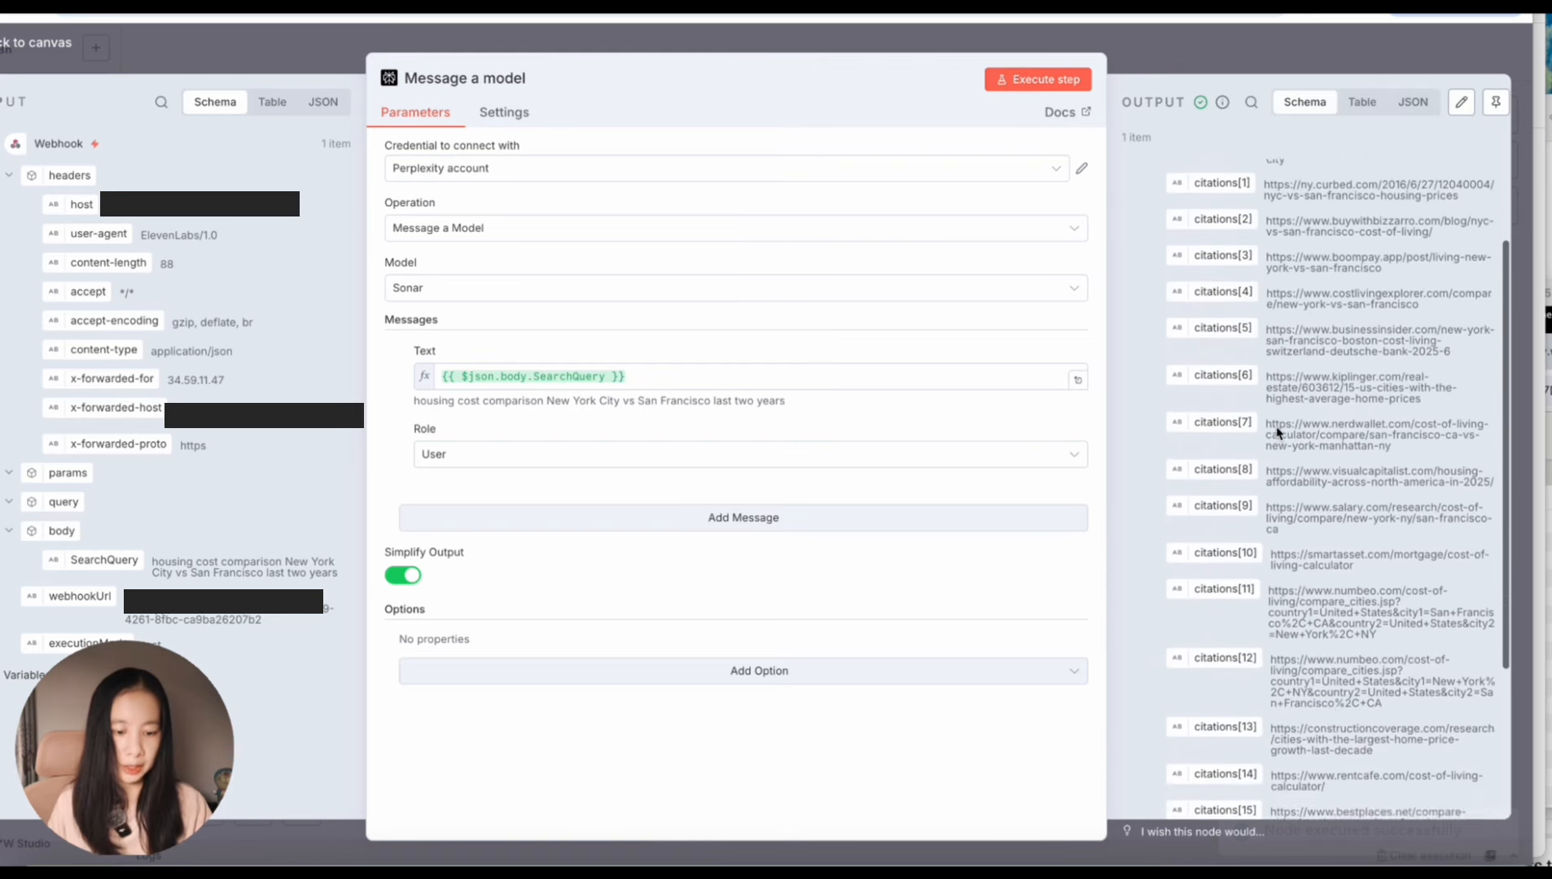
scroll(1276, 432, down, 3)
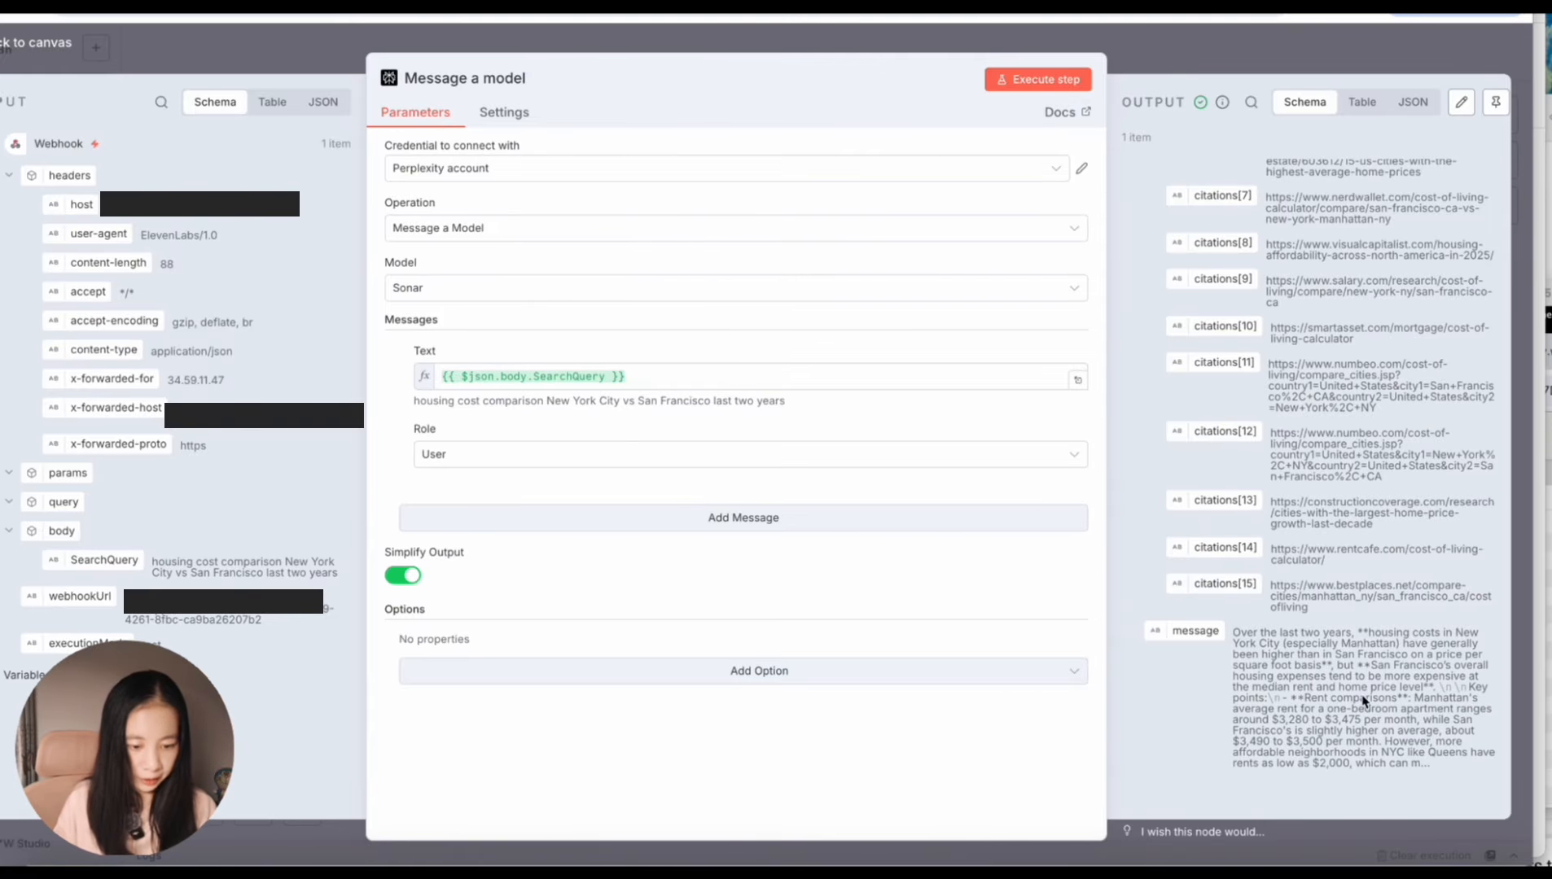
key(Escape)
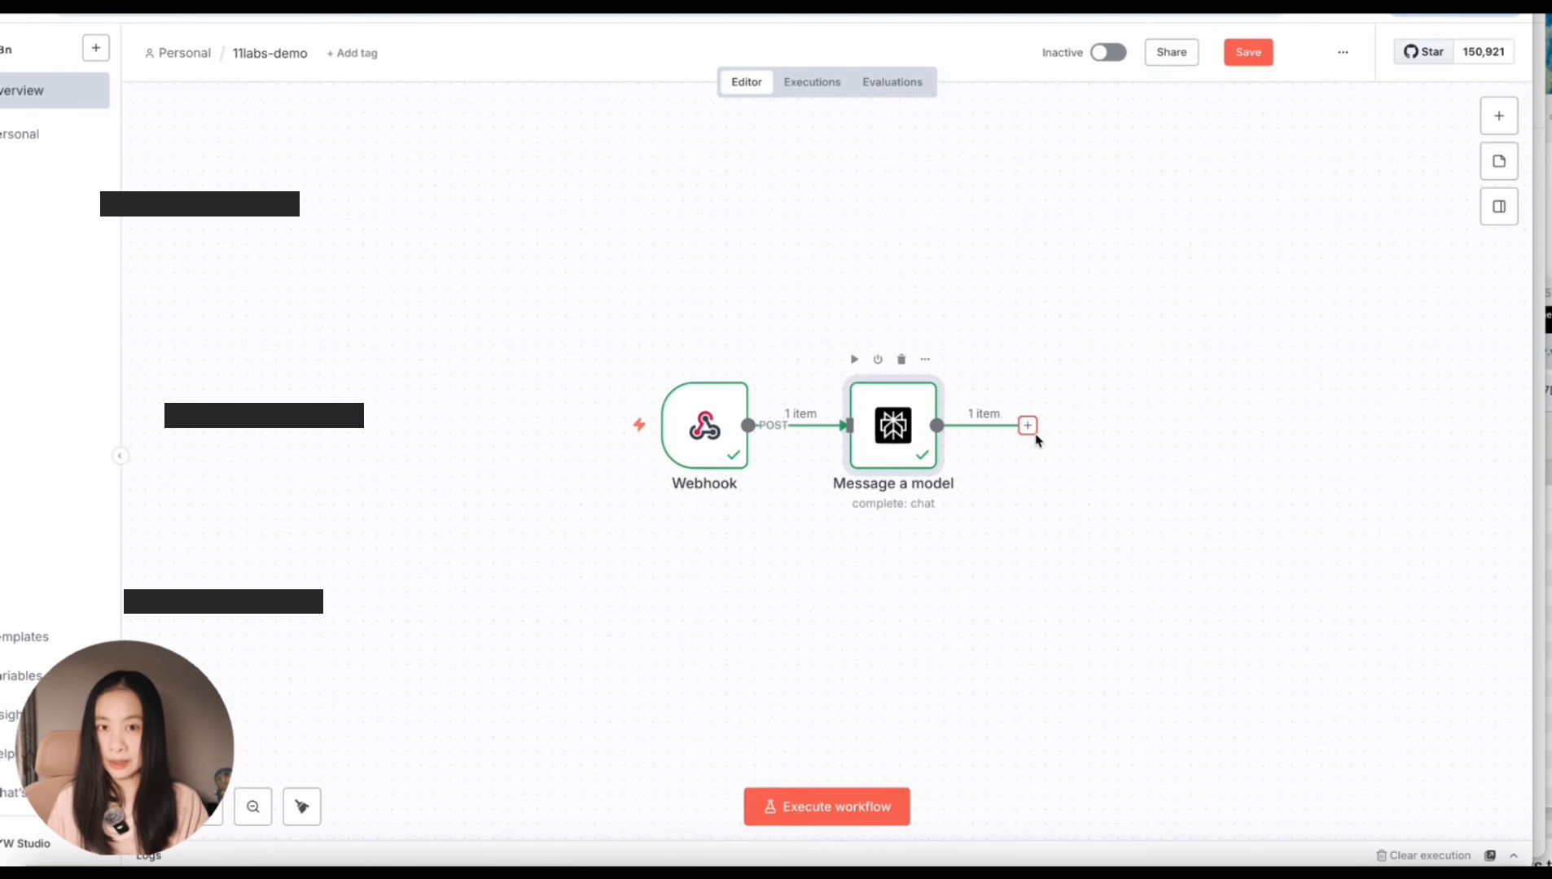
- Search the nodes for "respond" and add a Respond to Webhook node after the Perplexity node
click(1030, 430)
text(respon)
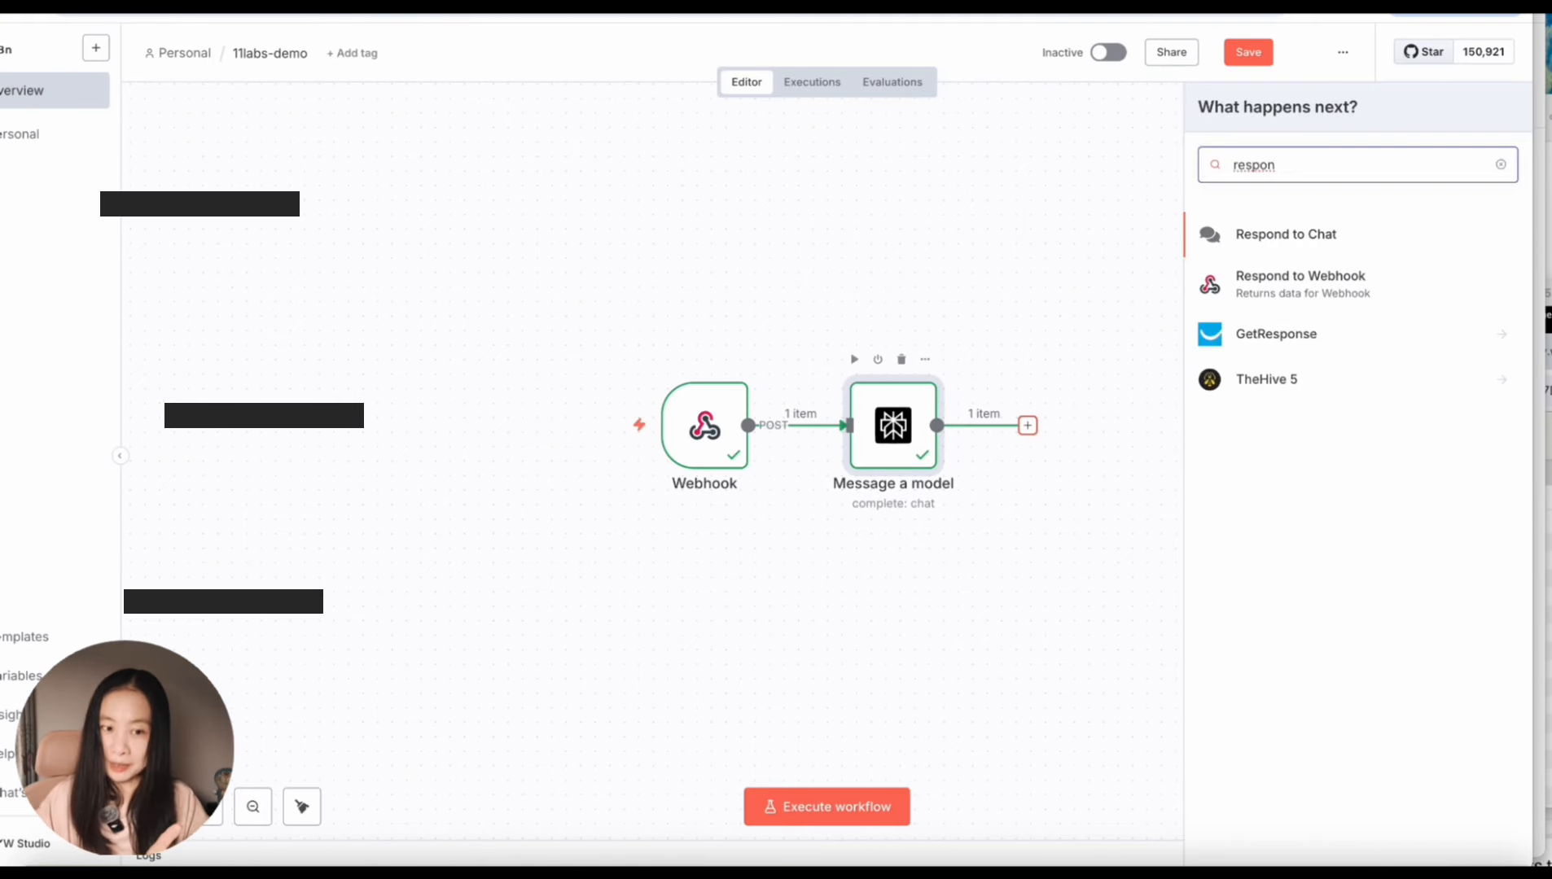
text(d)
click(1305, 285)
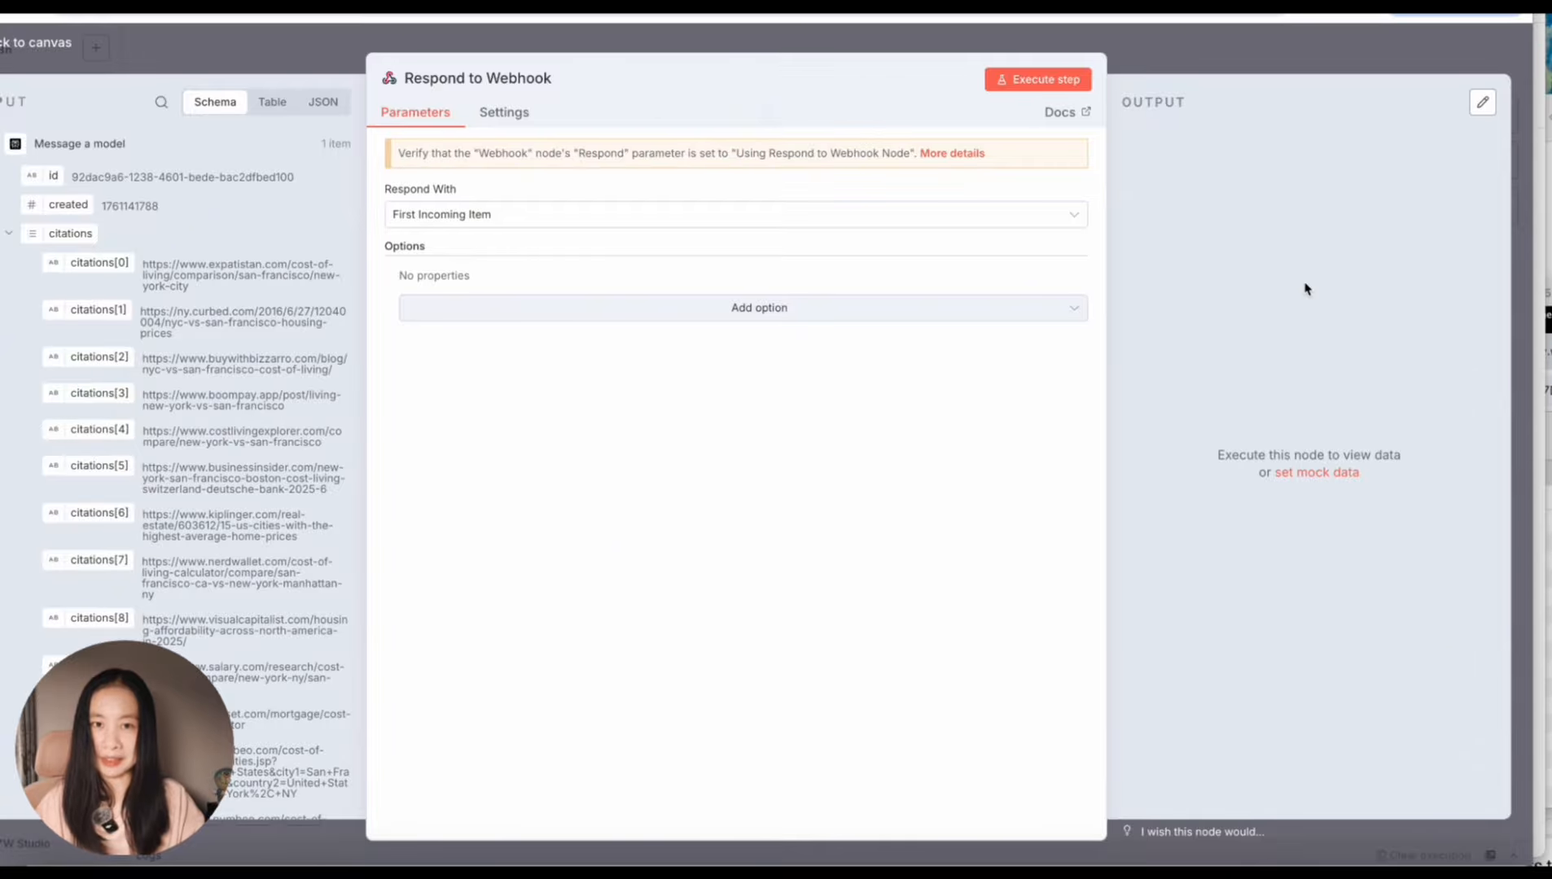
- Set the Respond to Webhook node to respond with Text and map the Perplexity message field, {{ $json.message }}, as the response body
click(468, 215)
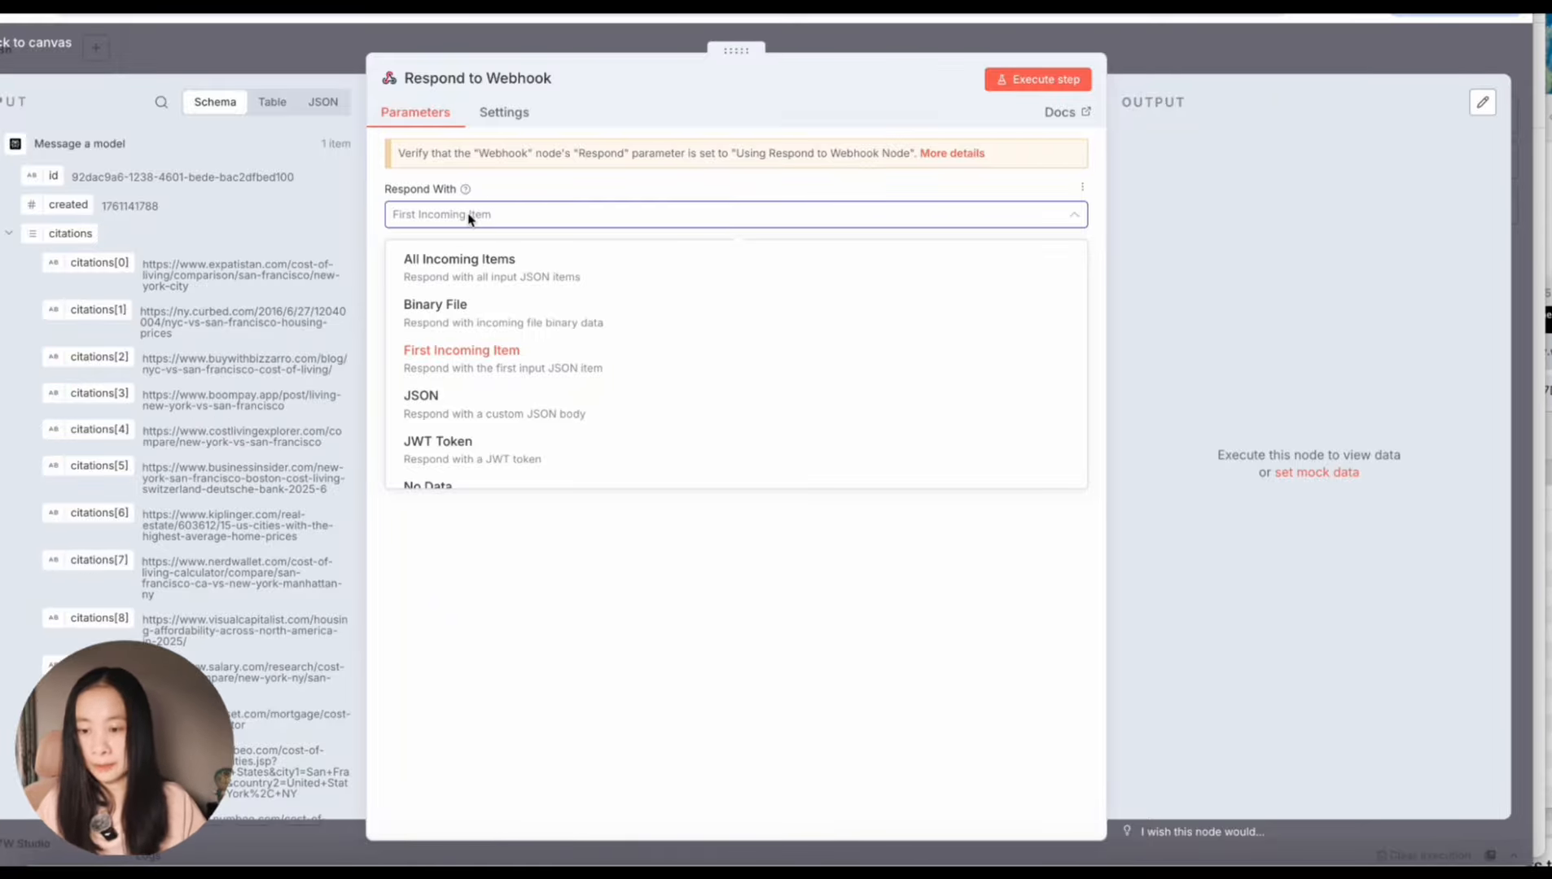
scroll(488, 342, down, 3)
click(432, 447)
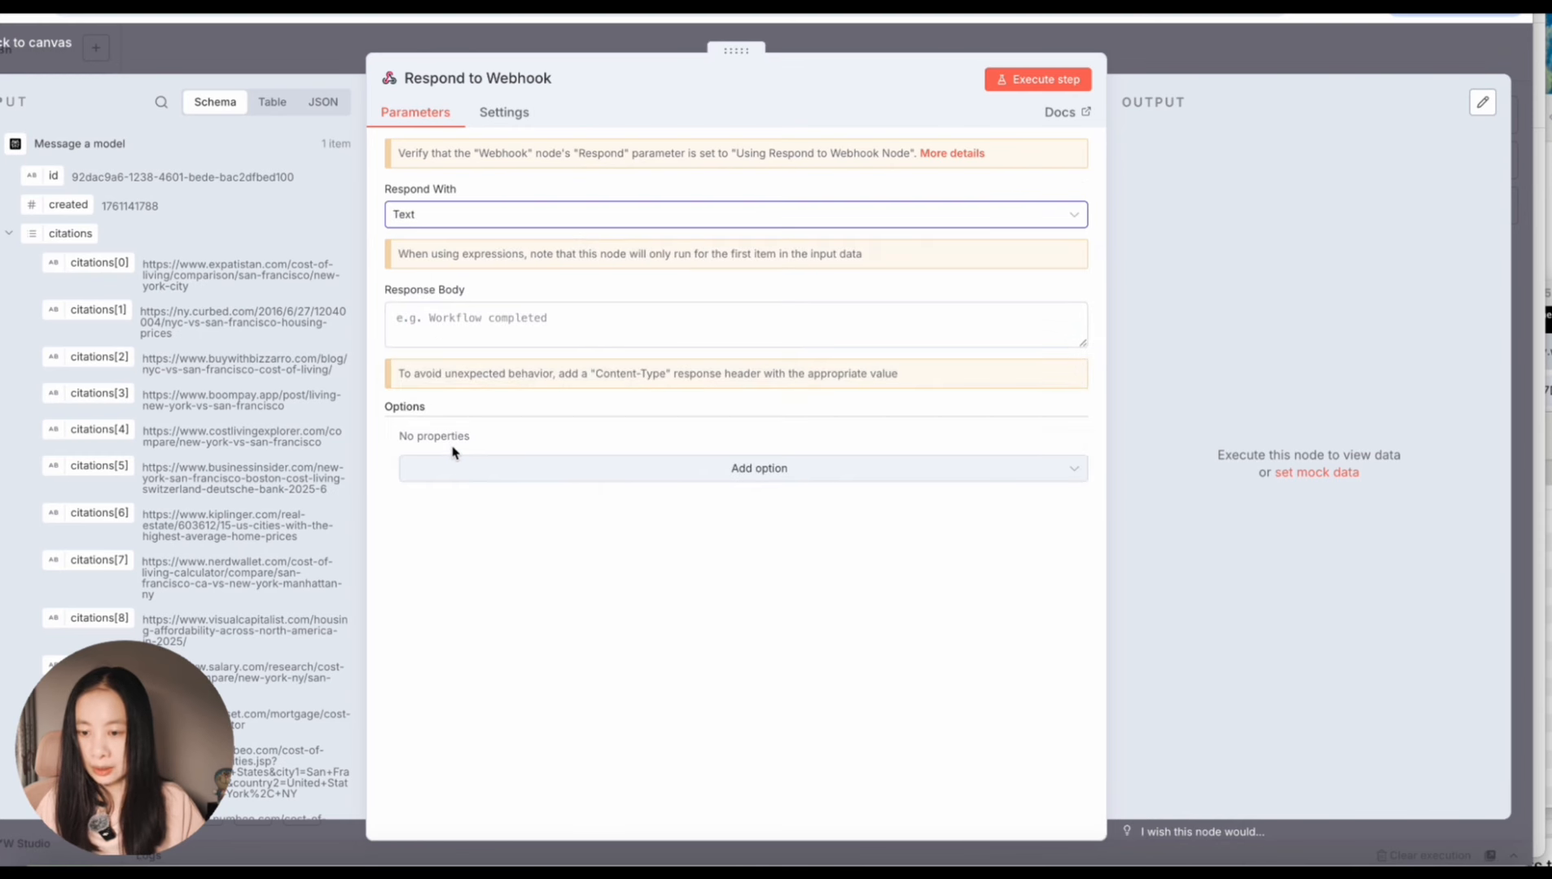
click(479, 326)
scroll(187, 407, down, 5)
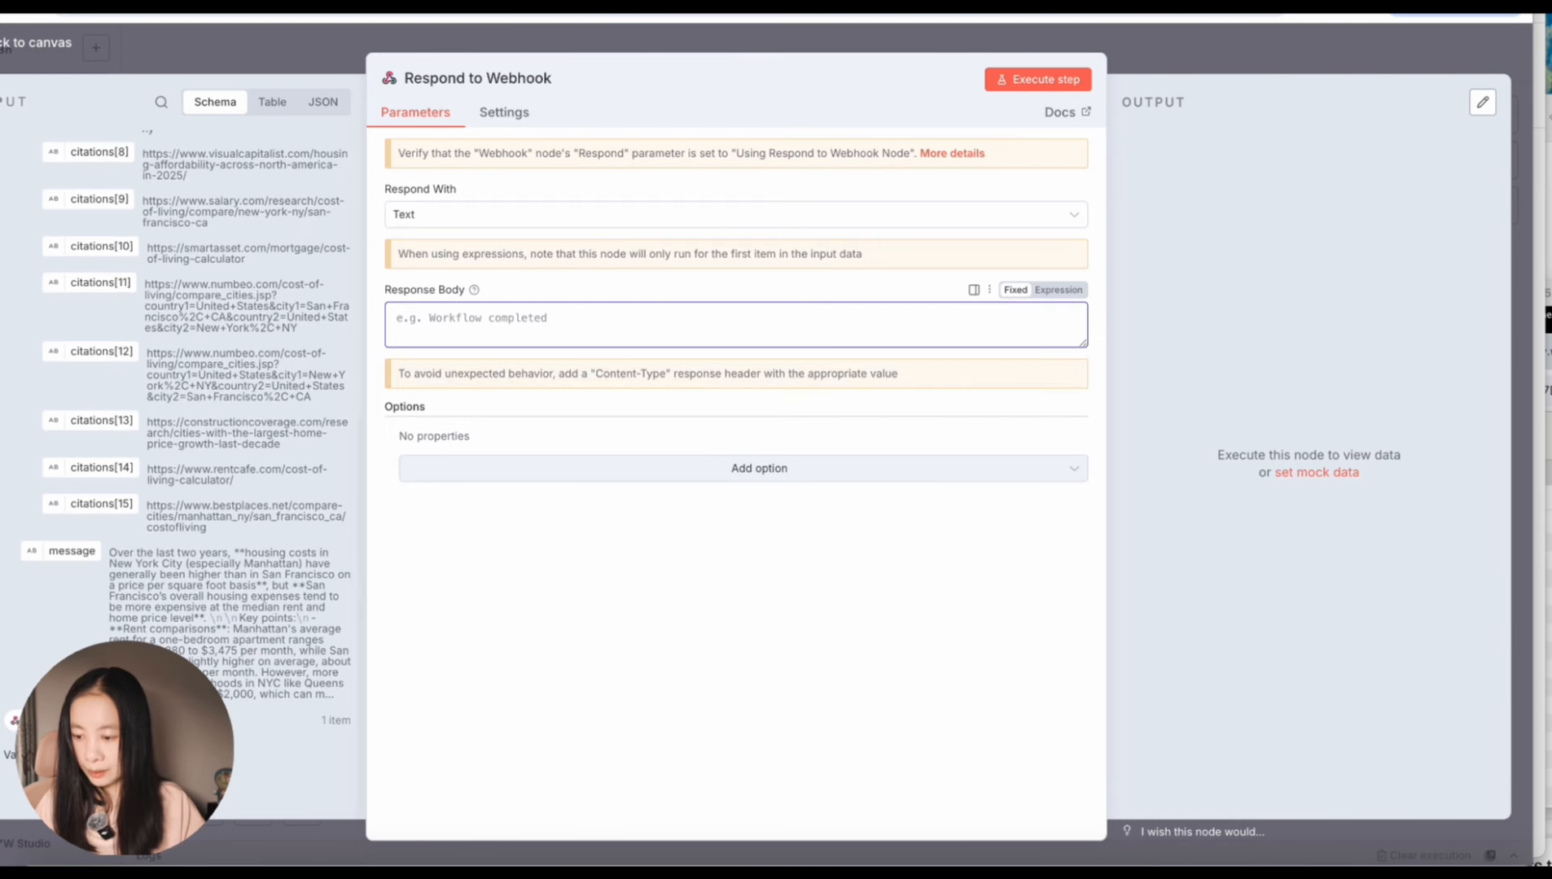
drag(61, 557, 488, 321)
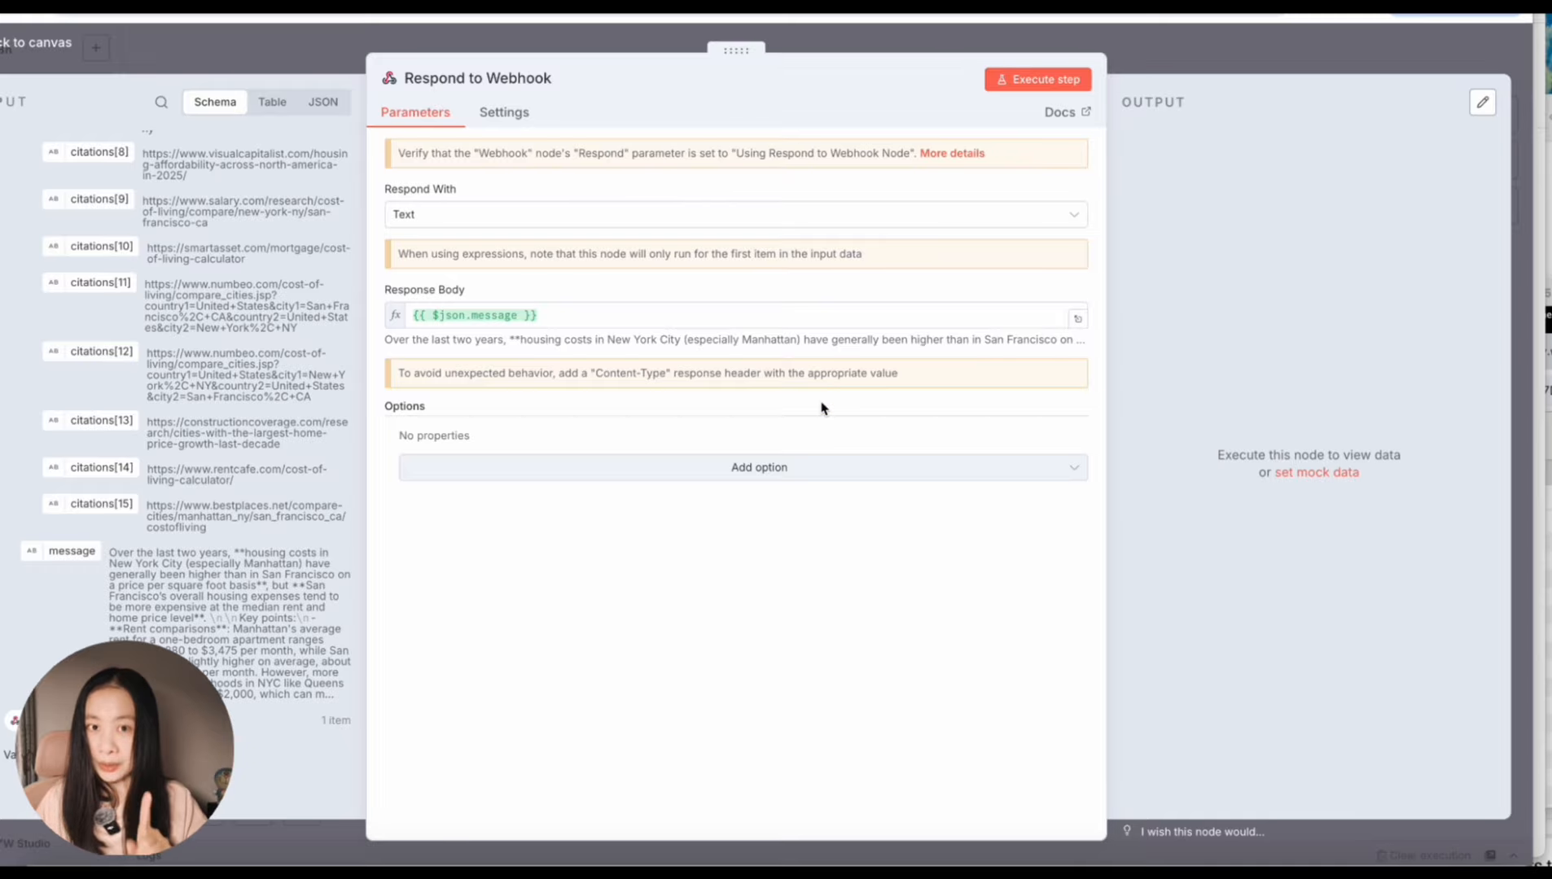
- Add a response header named Content-Type with the value application/json to the Respond to Webhook node and return to the canvas
click(756, 467)
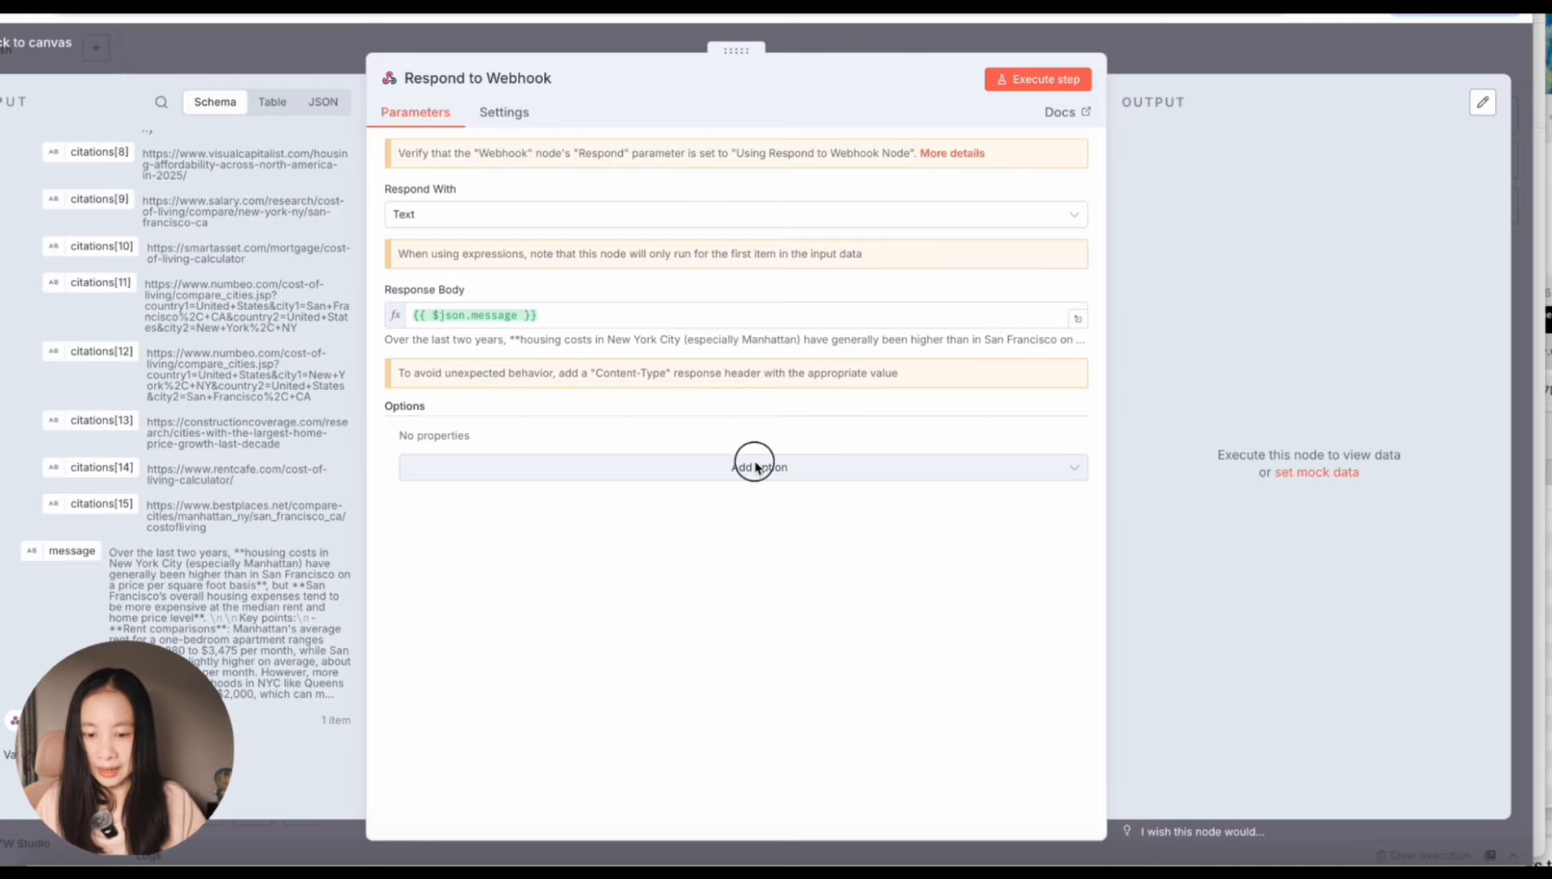
click(444, 544)
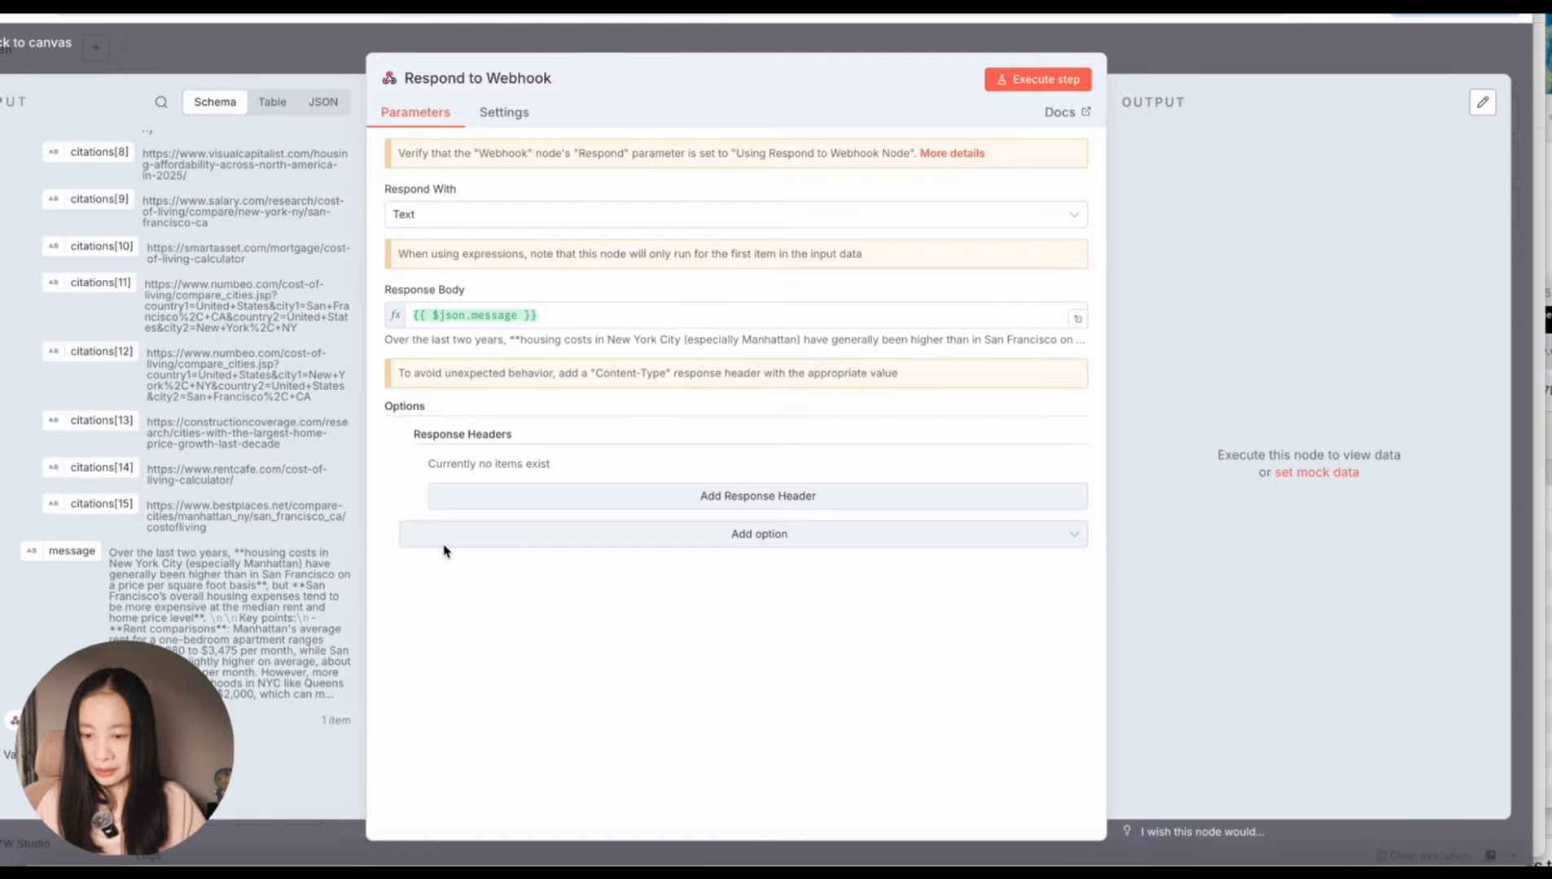
click(623, 497)
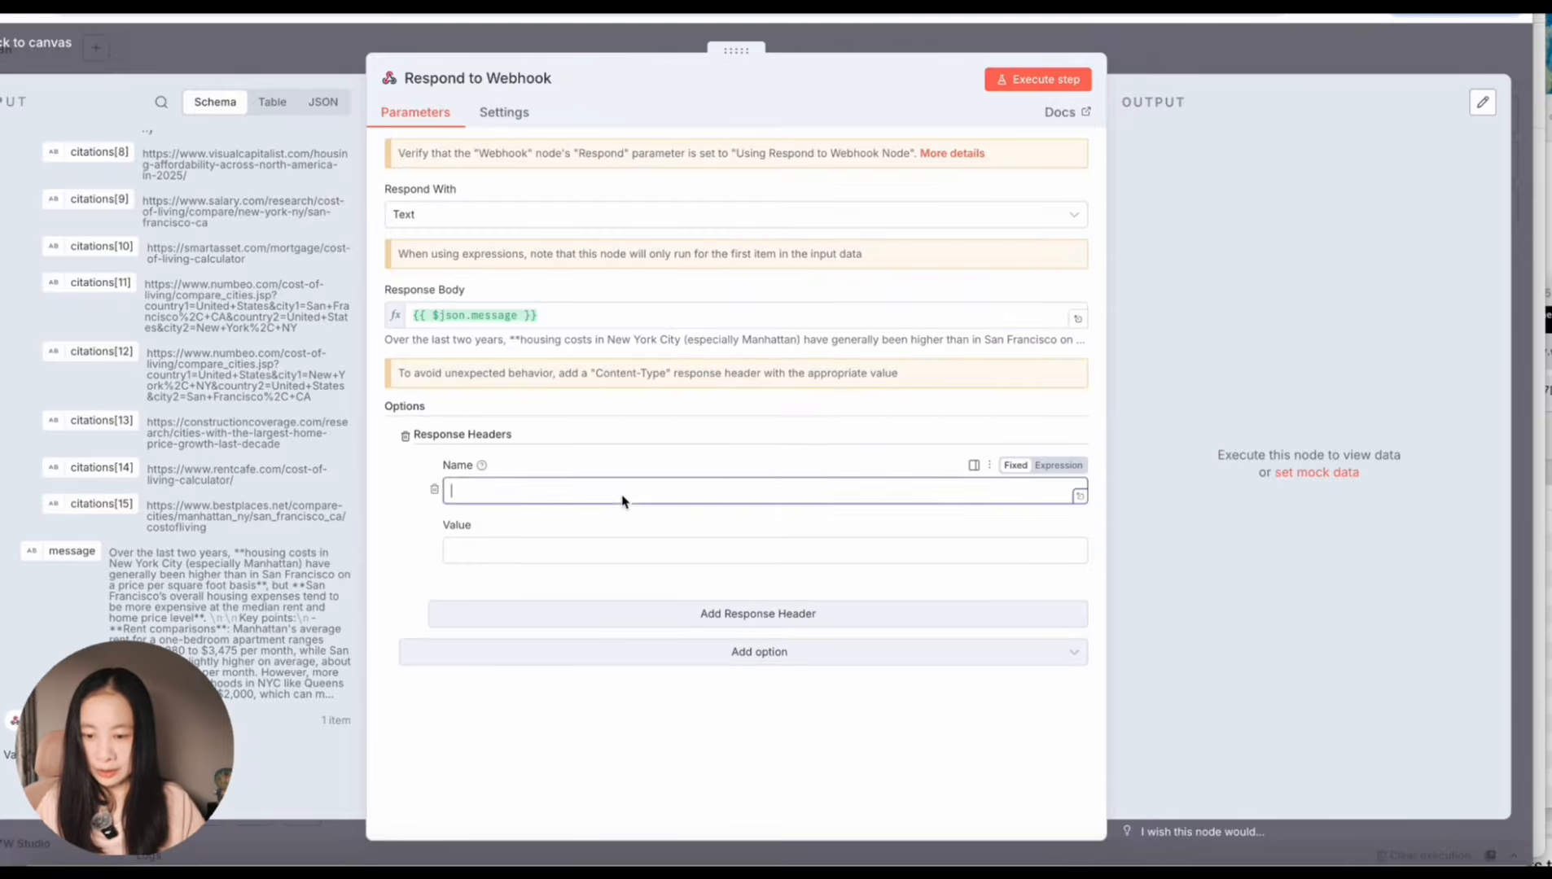
text(Content-T)
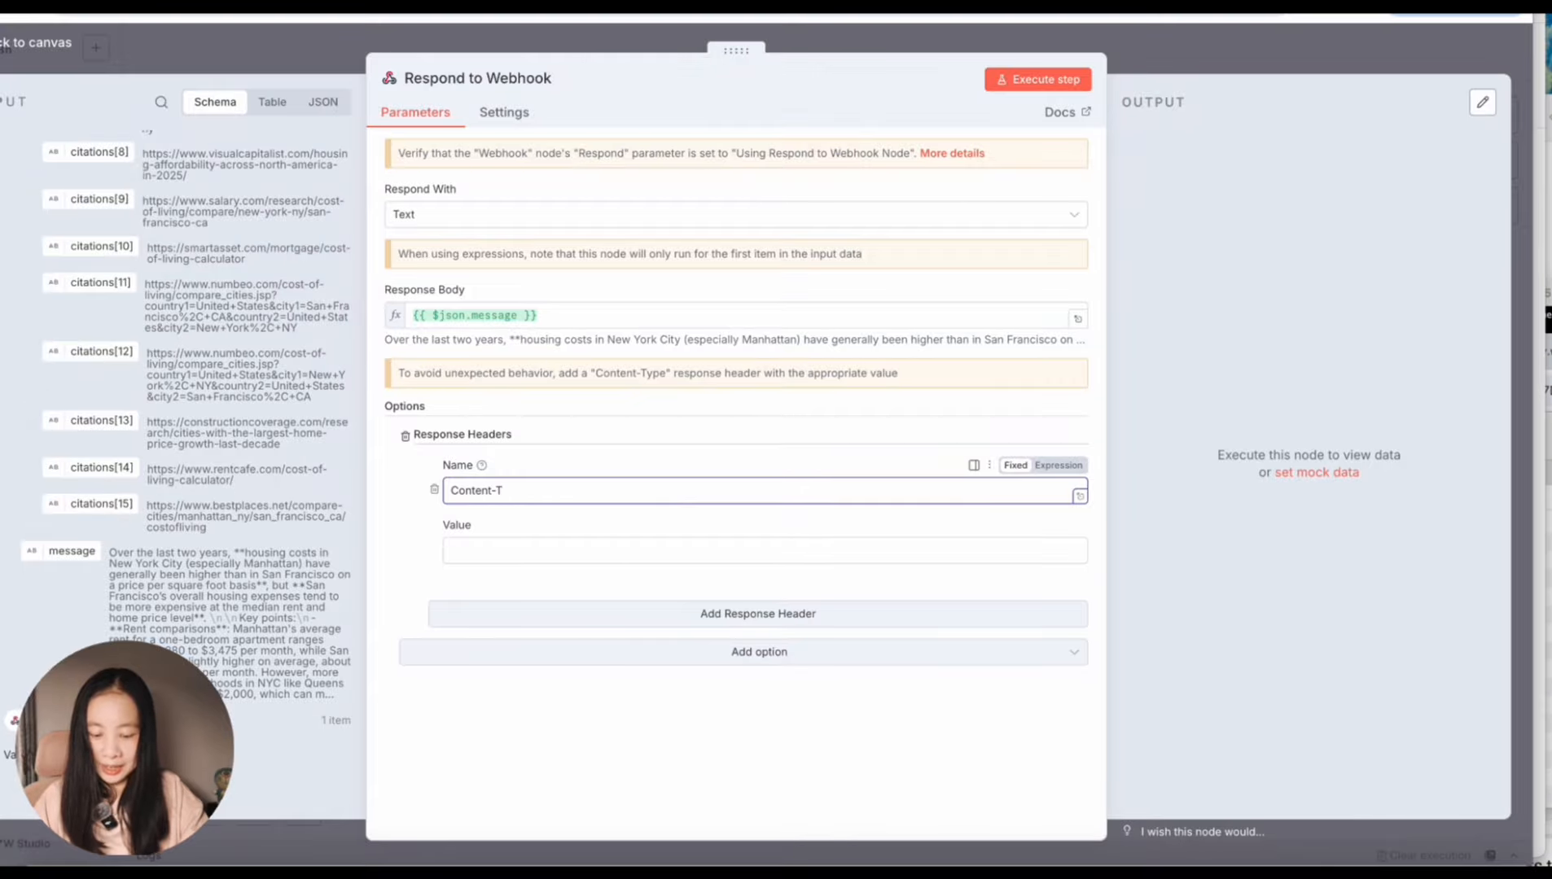
text(ype)
click(600, 560)
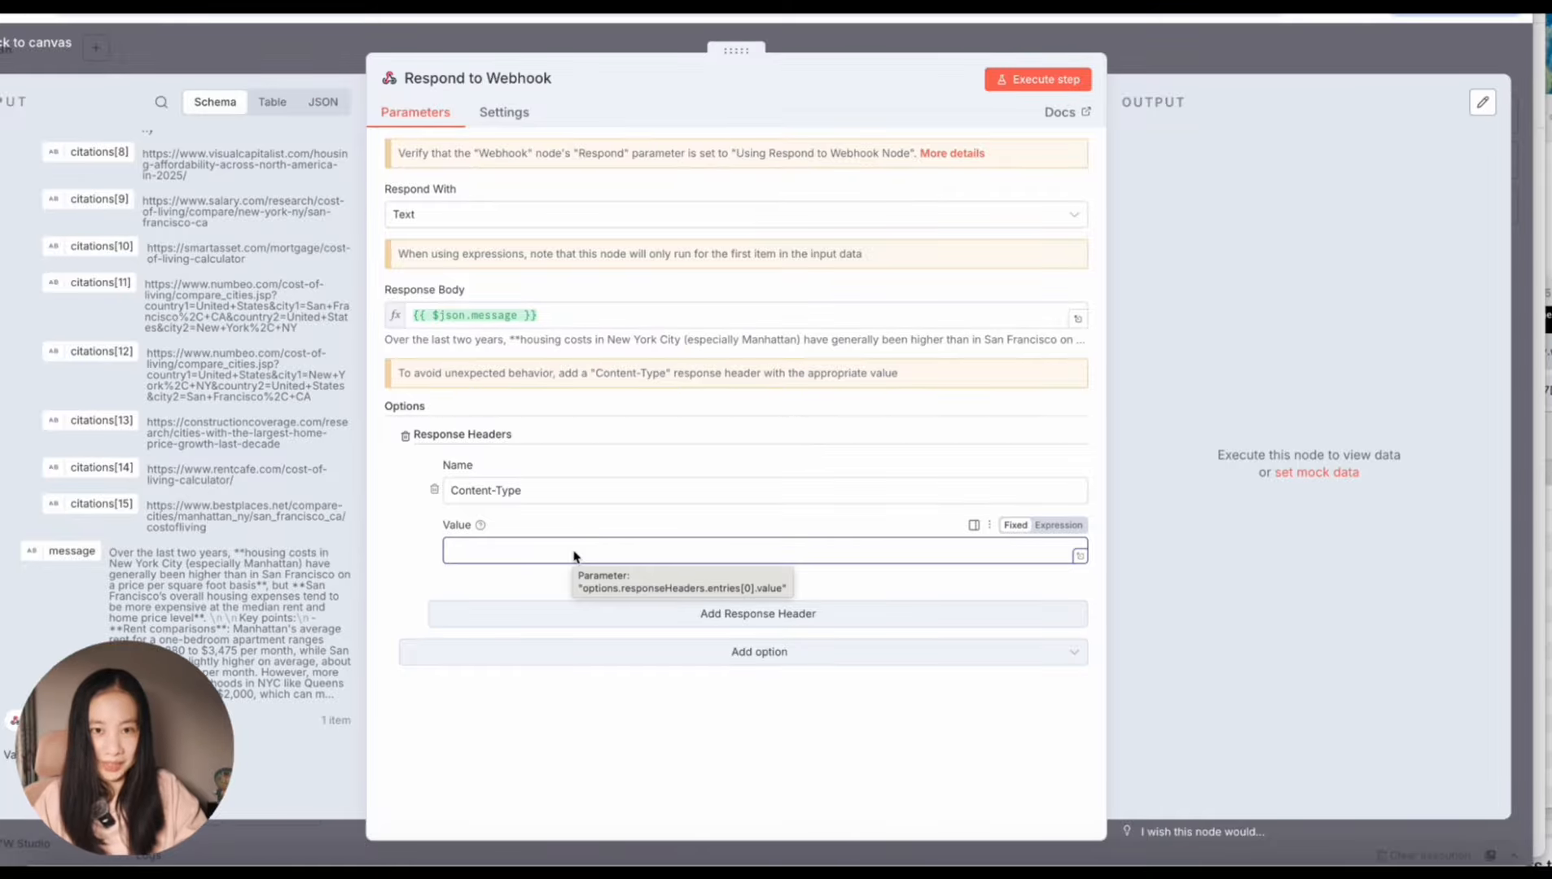
text(application/json)
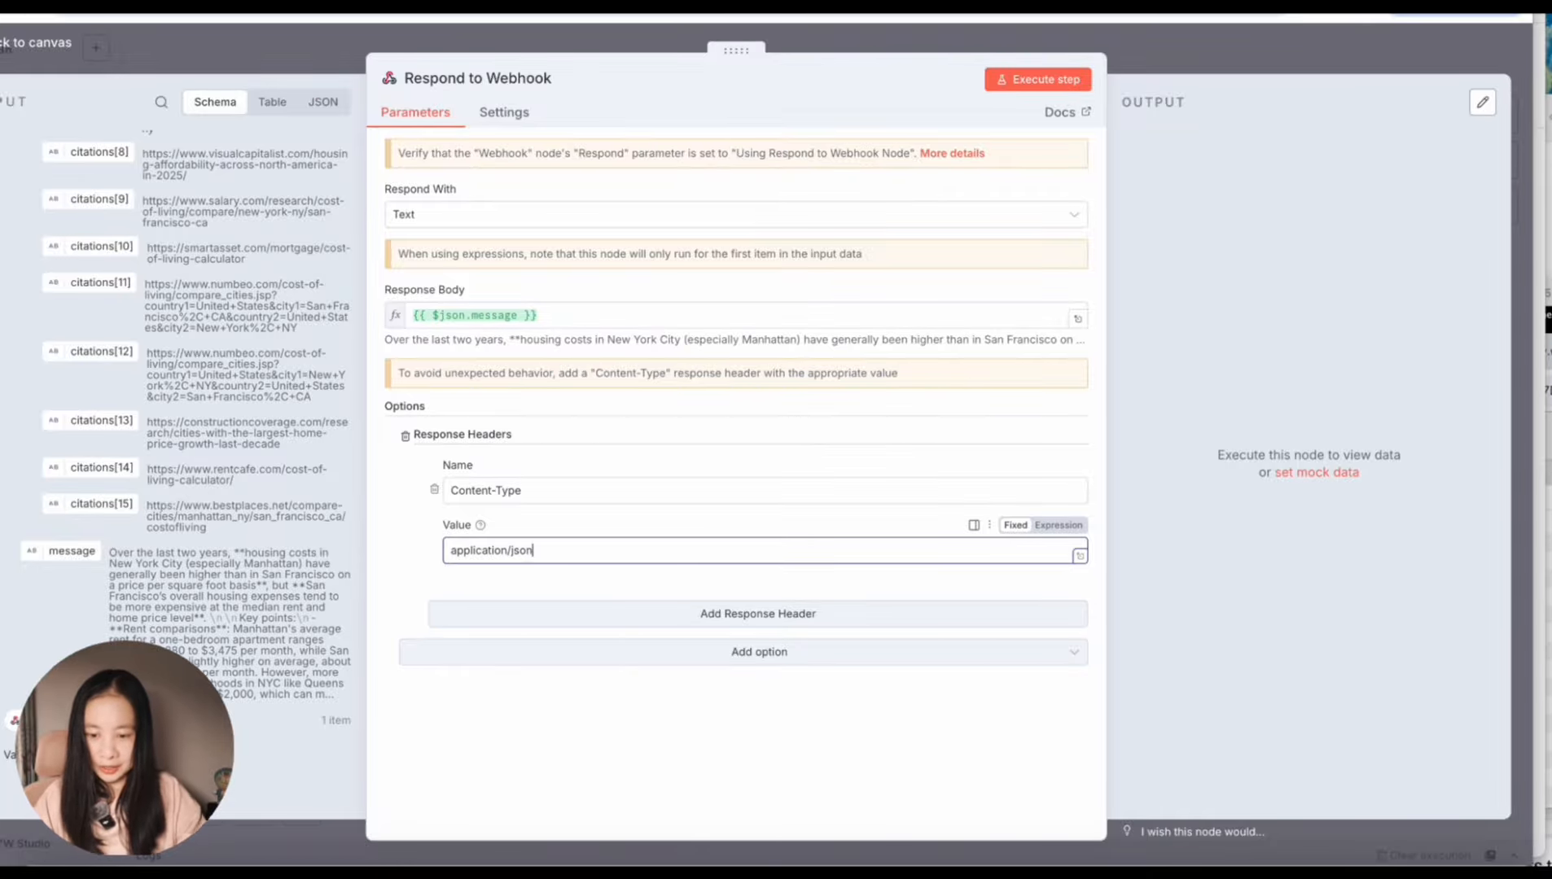
click(1174, 54)
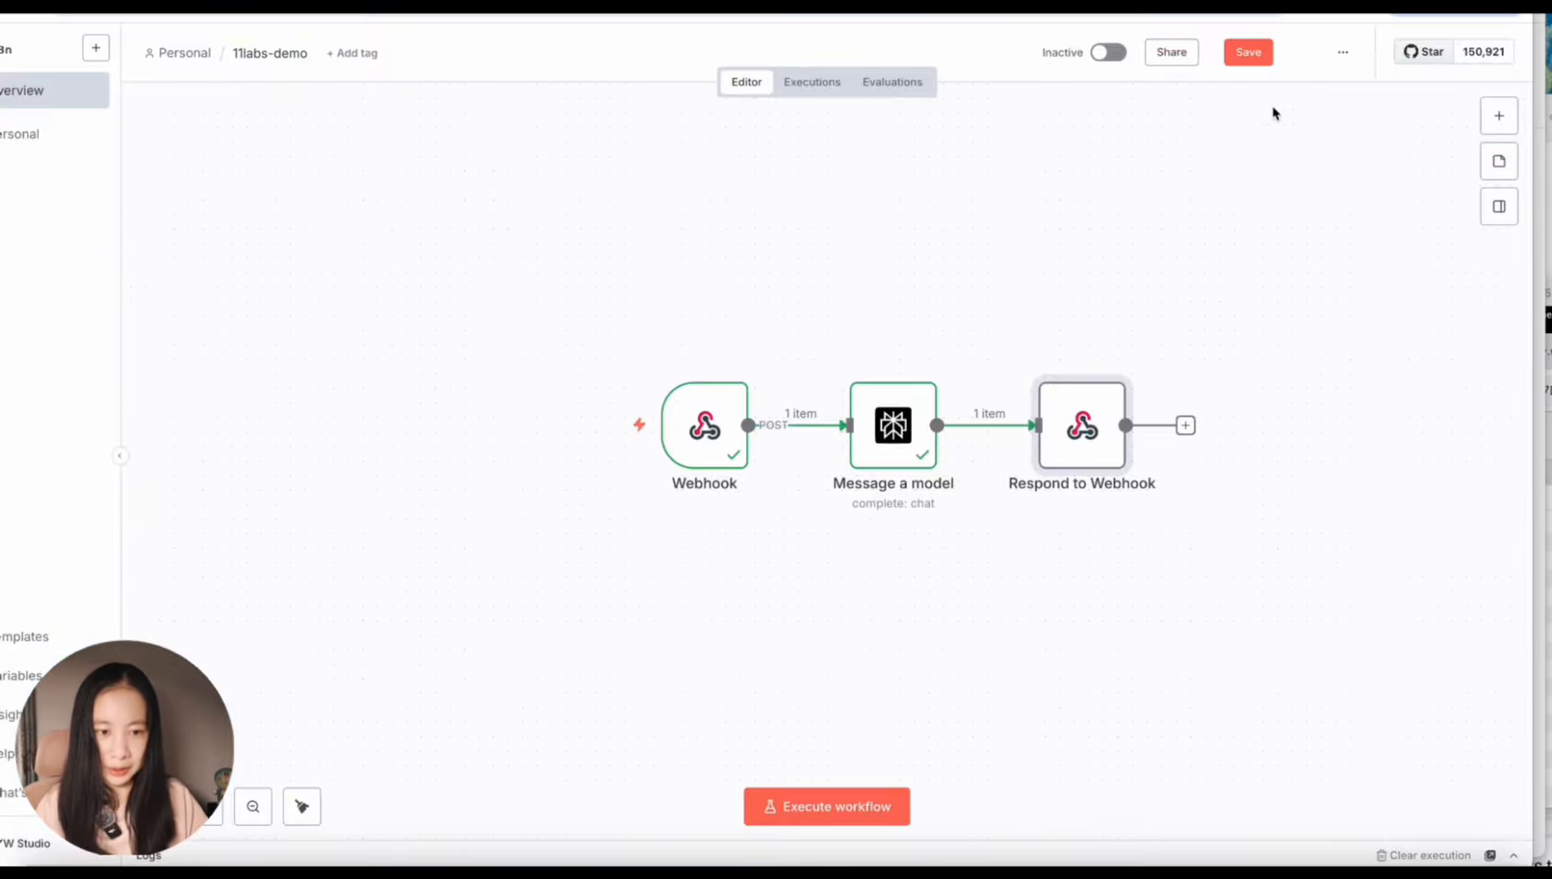
- Save the 11labs-demo workflow and activate it beside the ElevenLabs window, dismissing the activation notice
click(1241, 64)
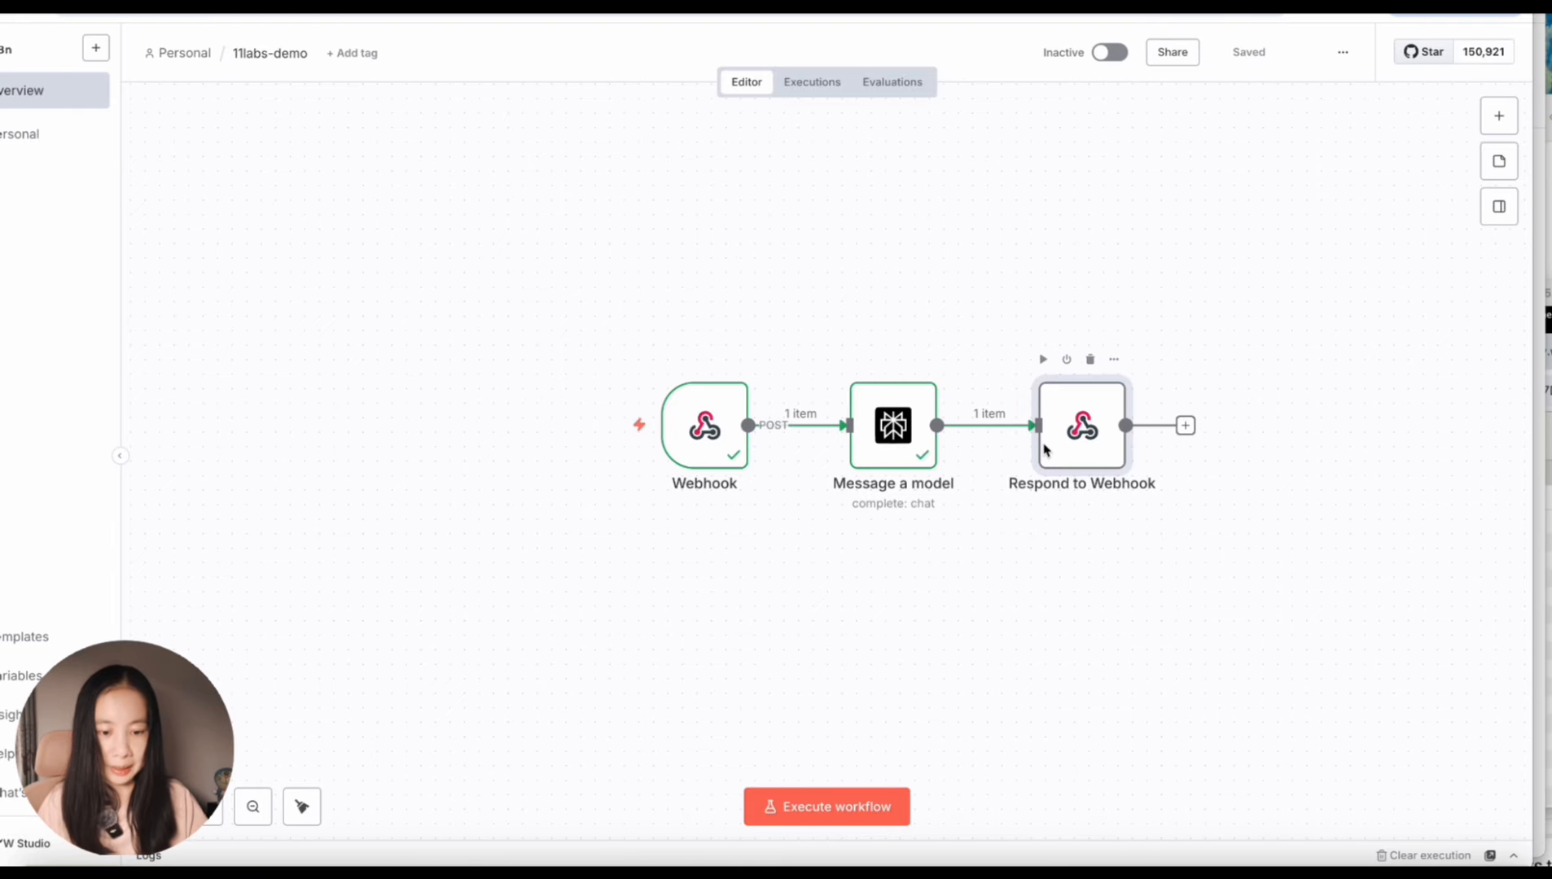
drag(1534, 359, 790, 244)
click(554, 54)
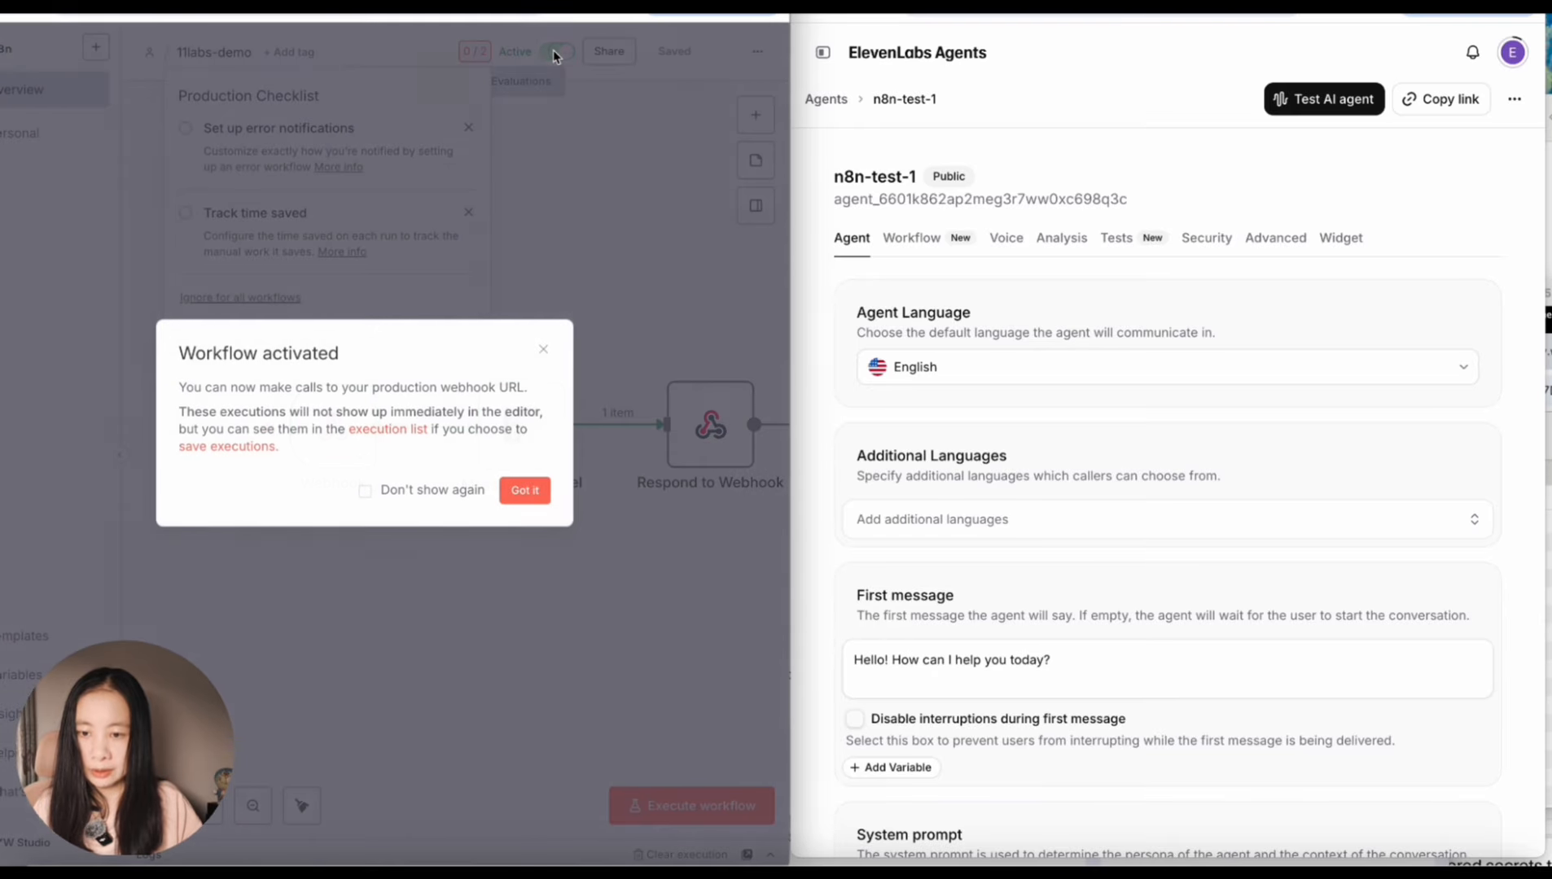
click(543, 261)
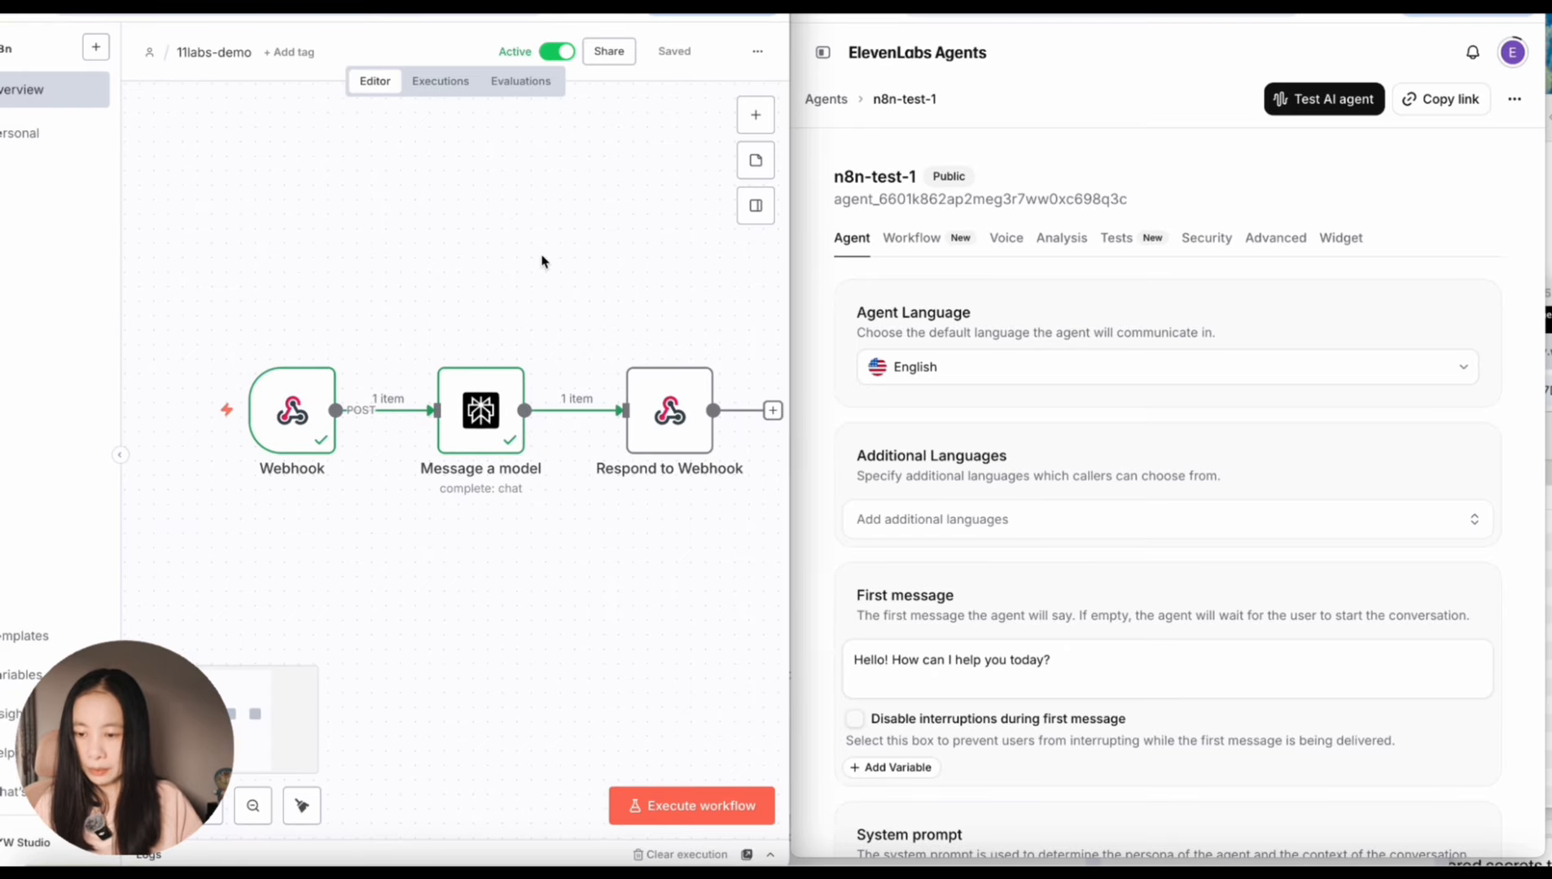
- Open the Webhook node in the n8n workflow and copy its production URL
click(301, 412)
double_click(301, 413)
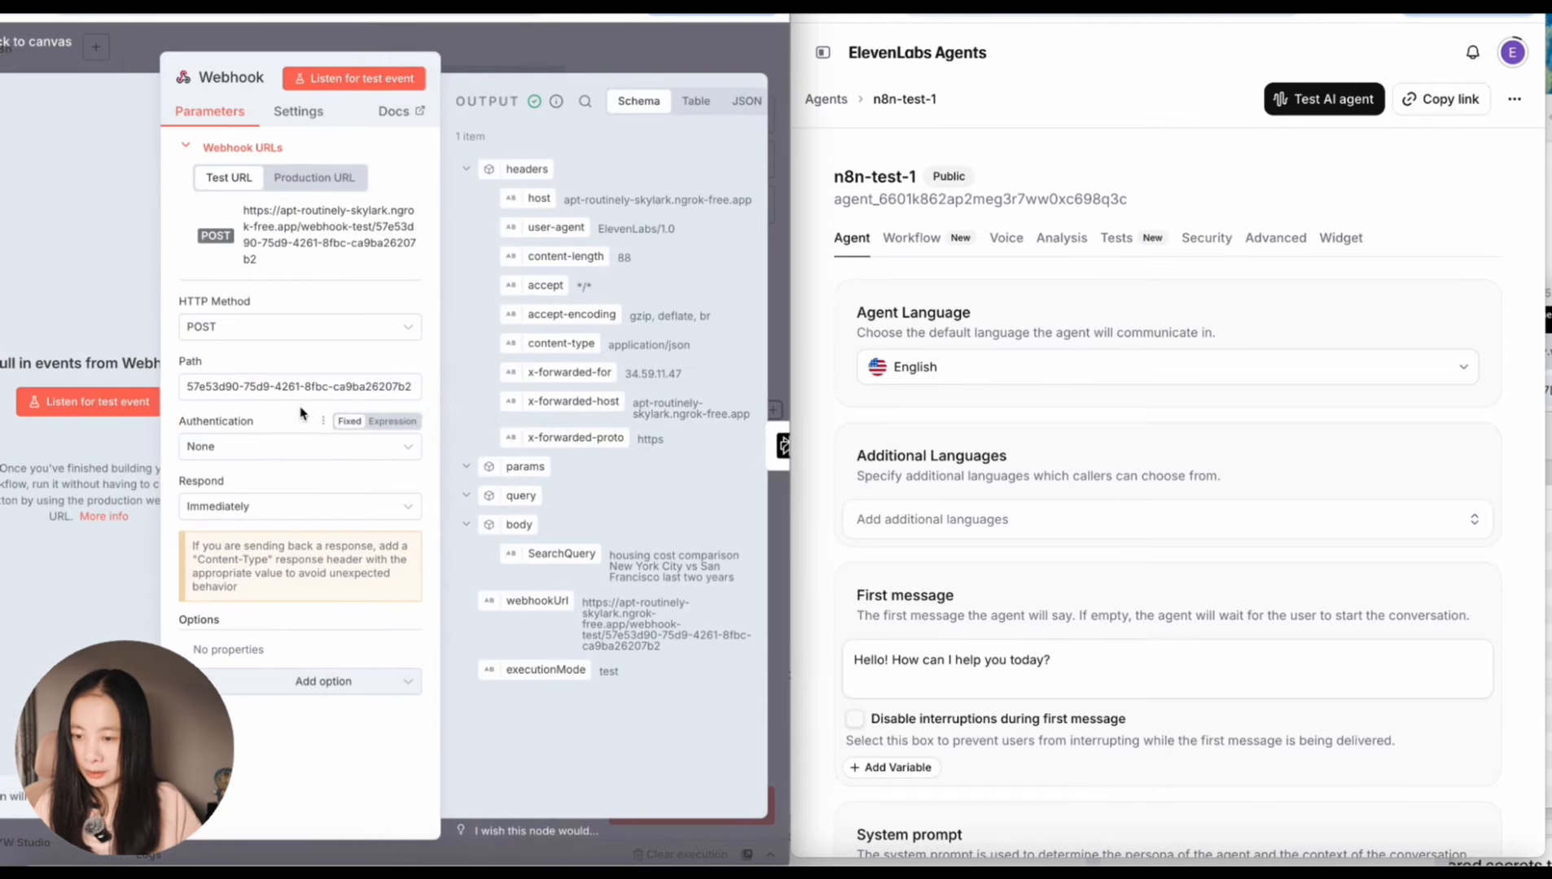
click(333, 184)
click(300, 228)
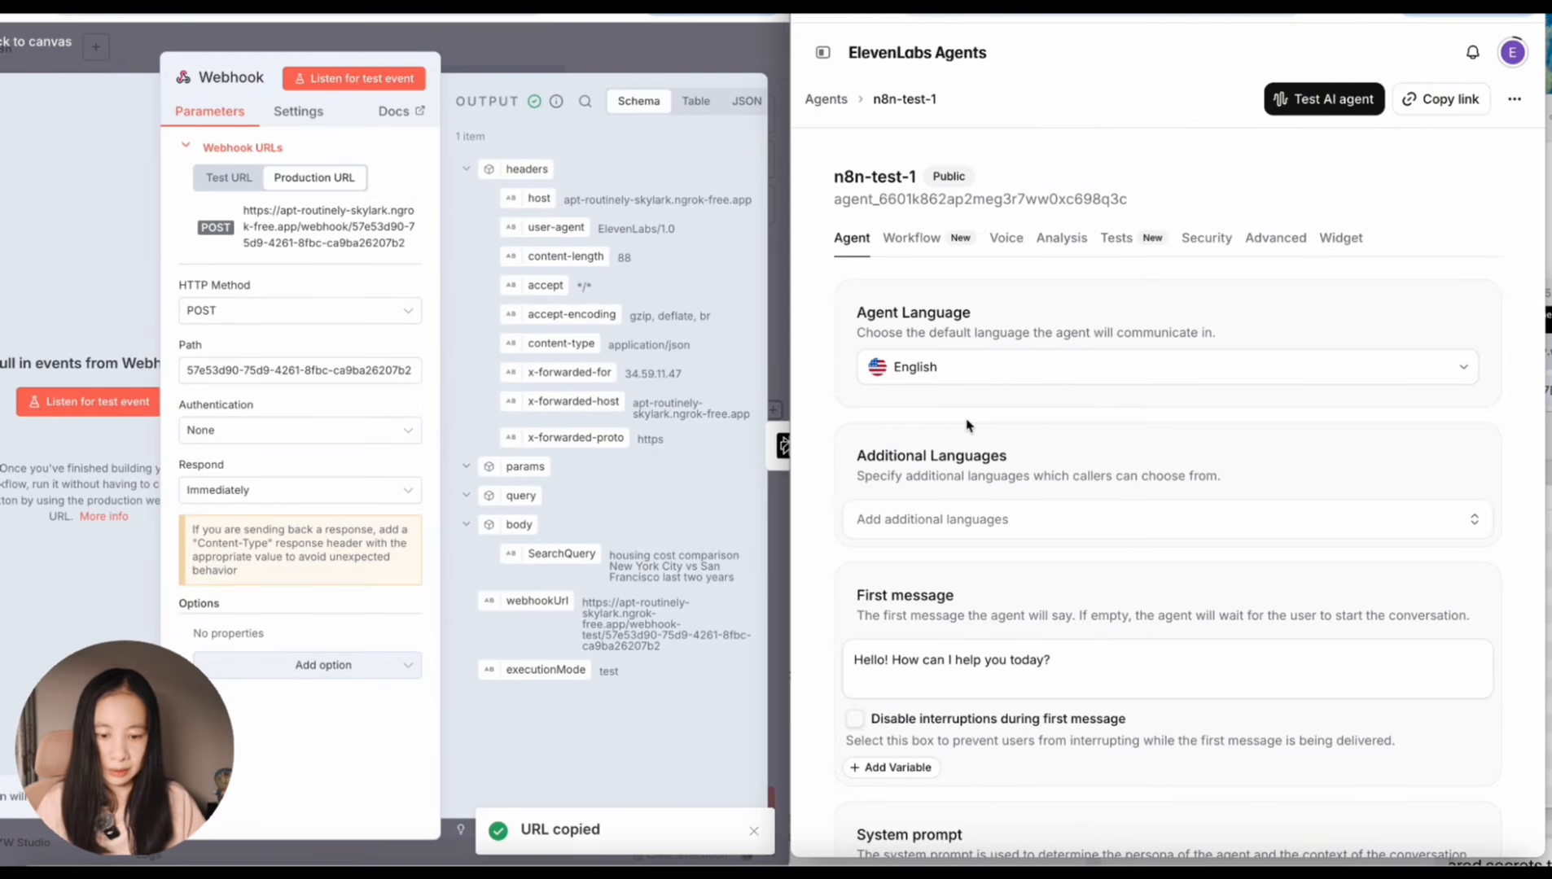
- Open the n8n-test-1 webhook tool among the ElevenLabs agent's custom tools and replace its URL with the copied production URL
scroll(967, 423, down, 10)
scroll(967, 423, up, 5)
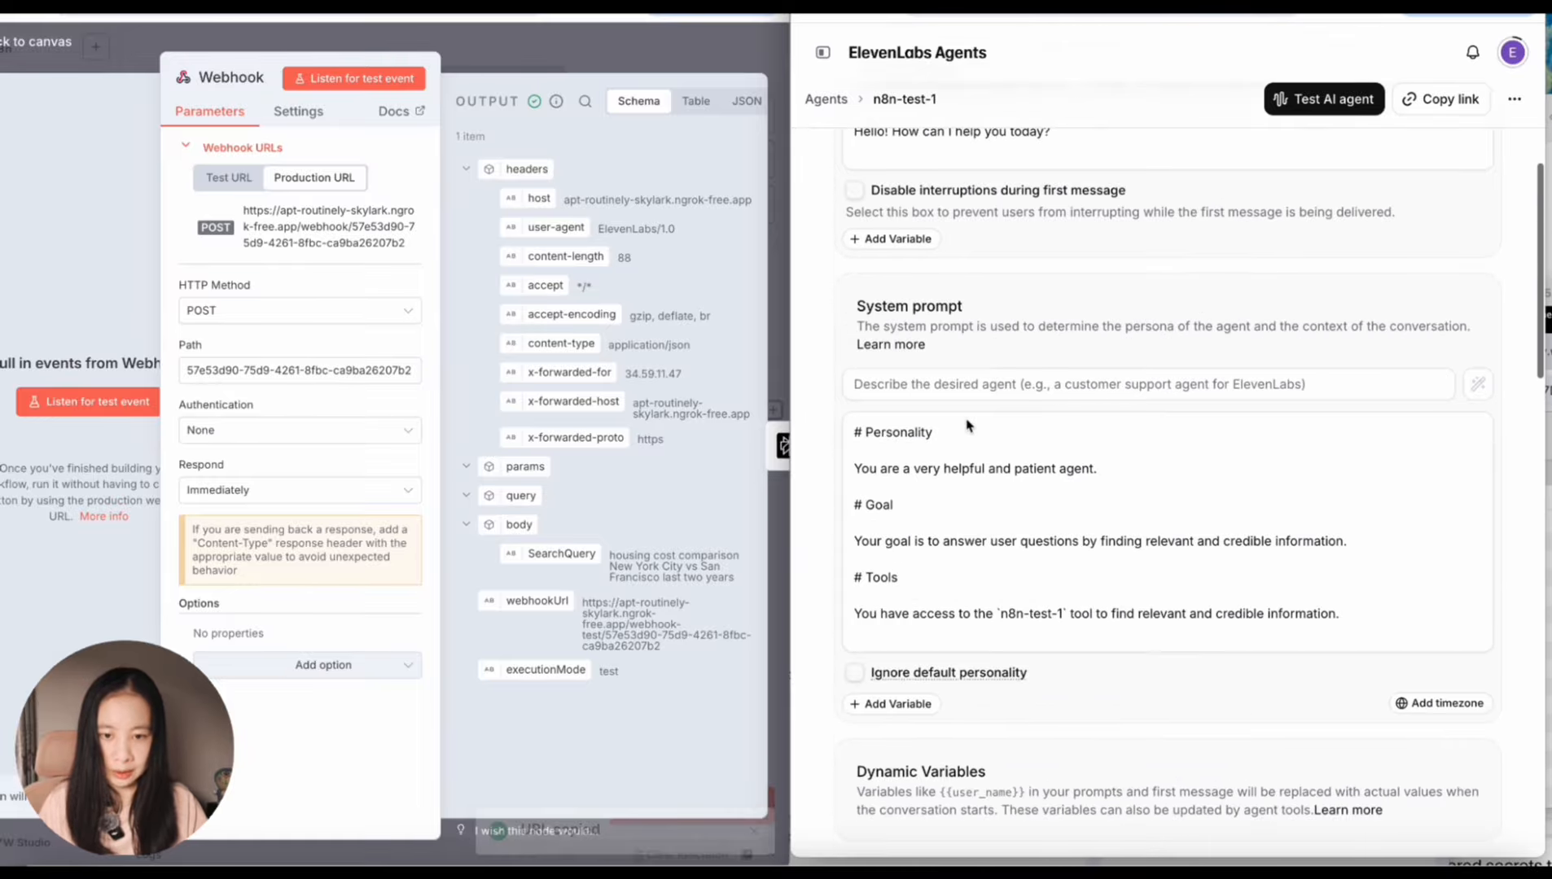
scroll(967, 424, down, 6)
scroll(967, 423, down, 15)
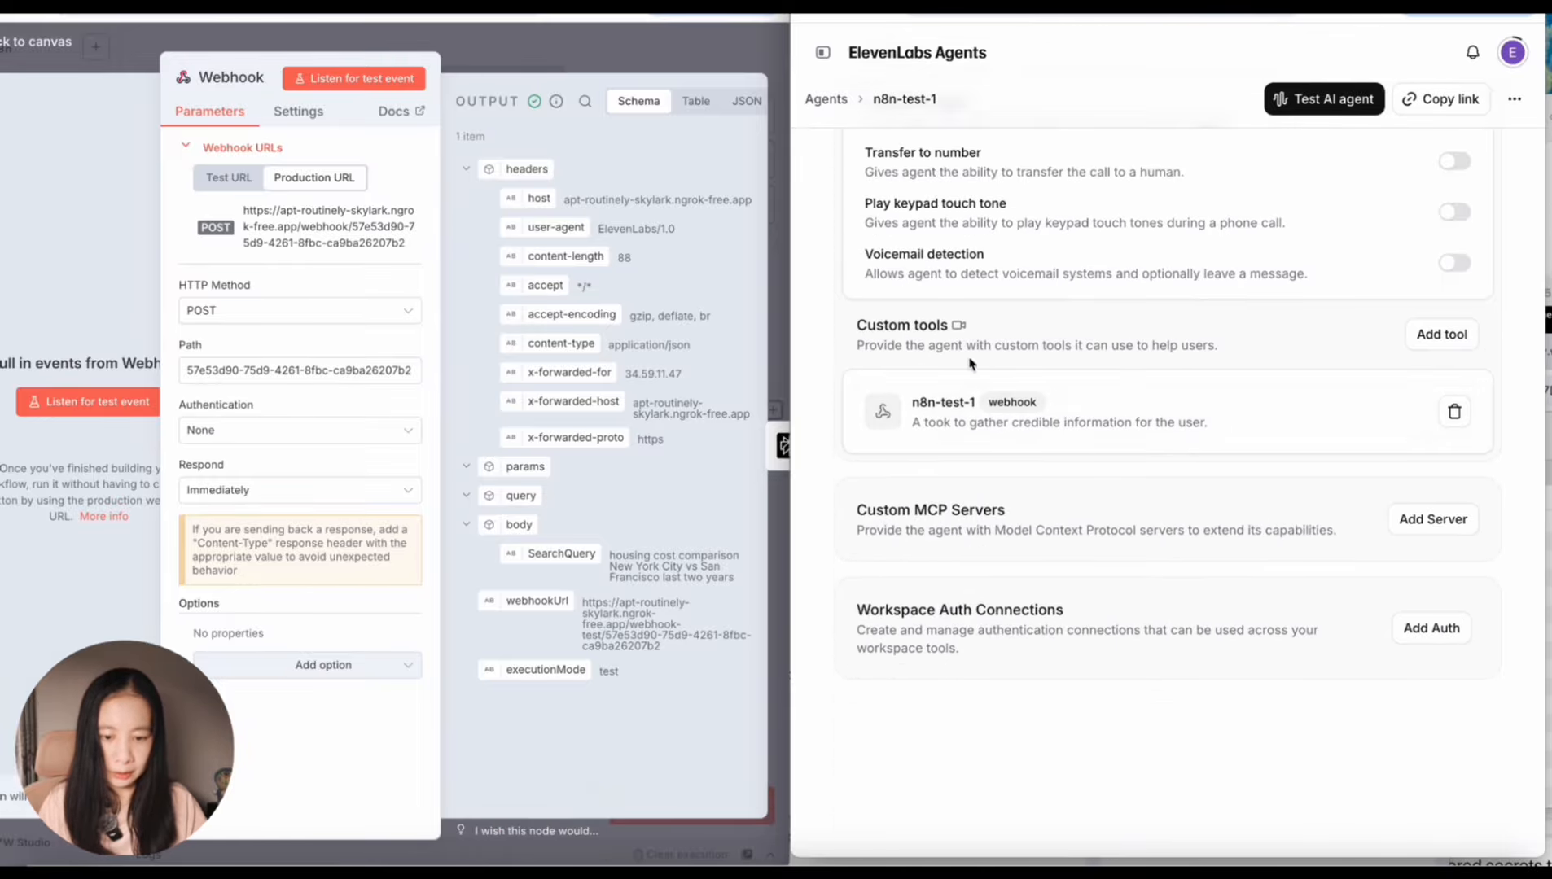
click(968, 420)
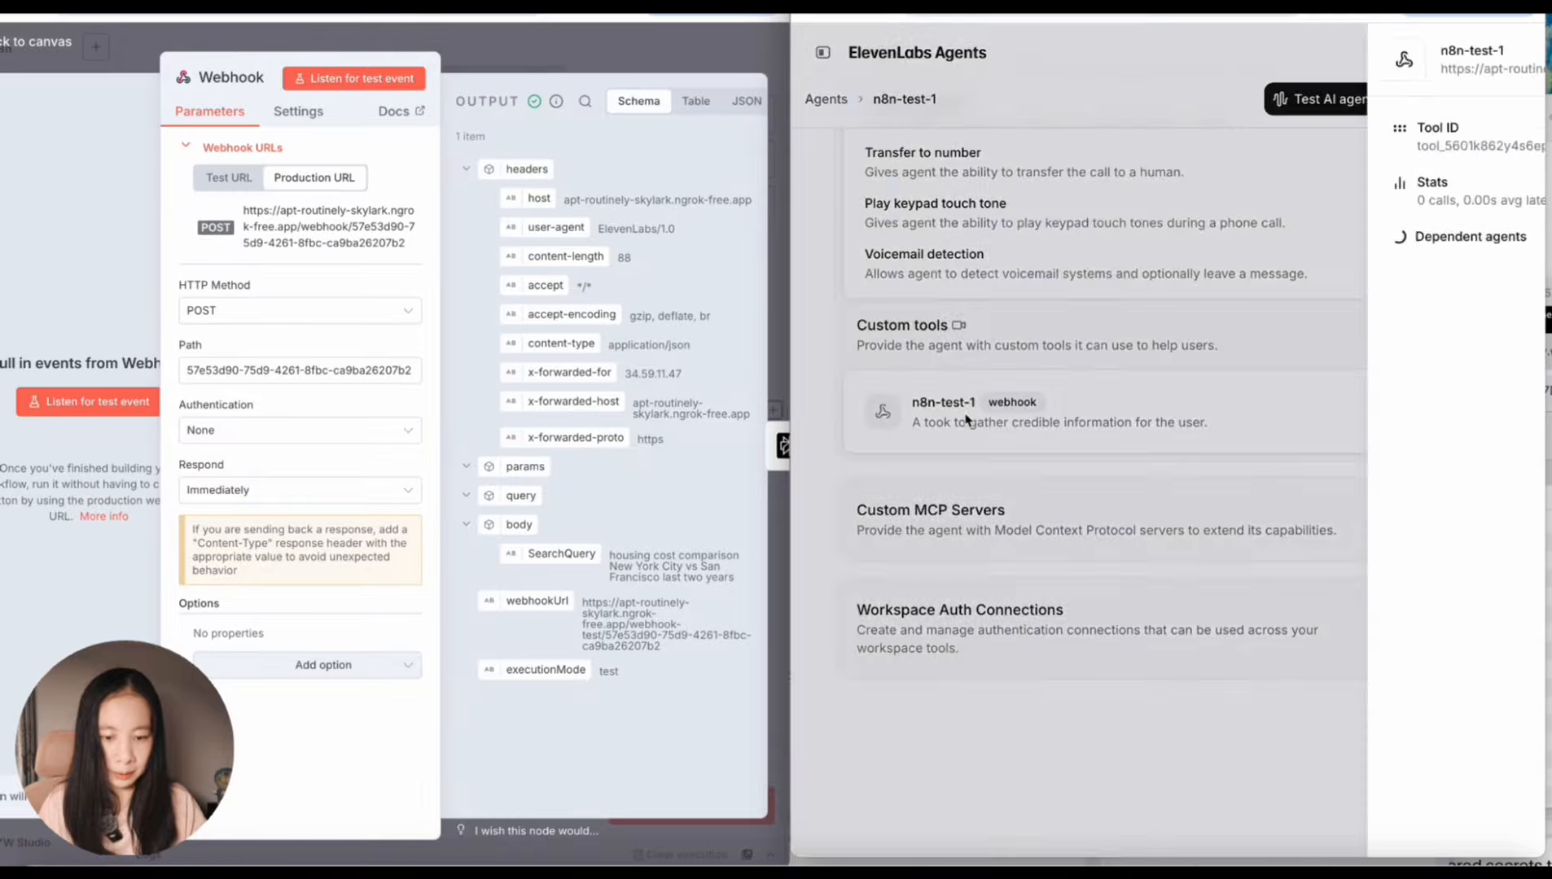
triple_click(1263, 514)
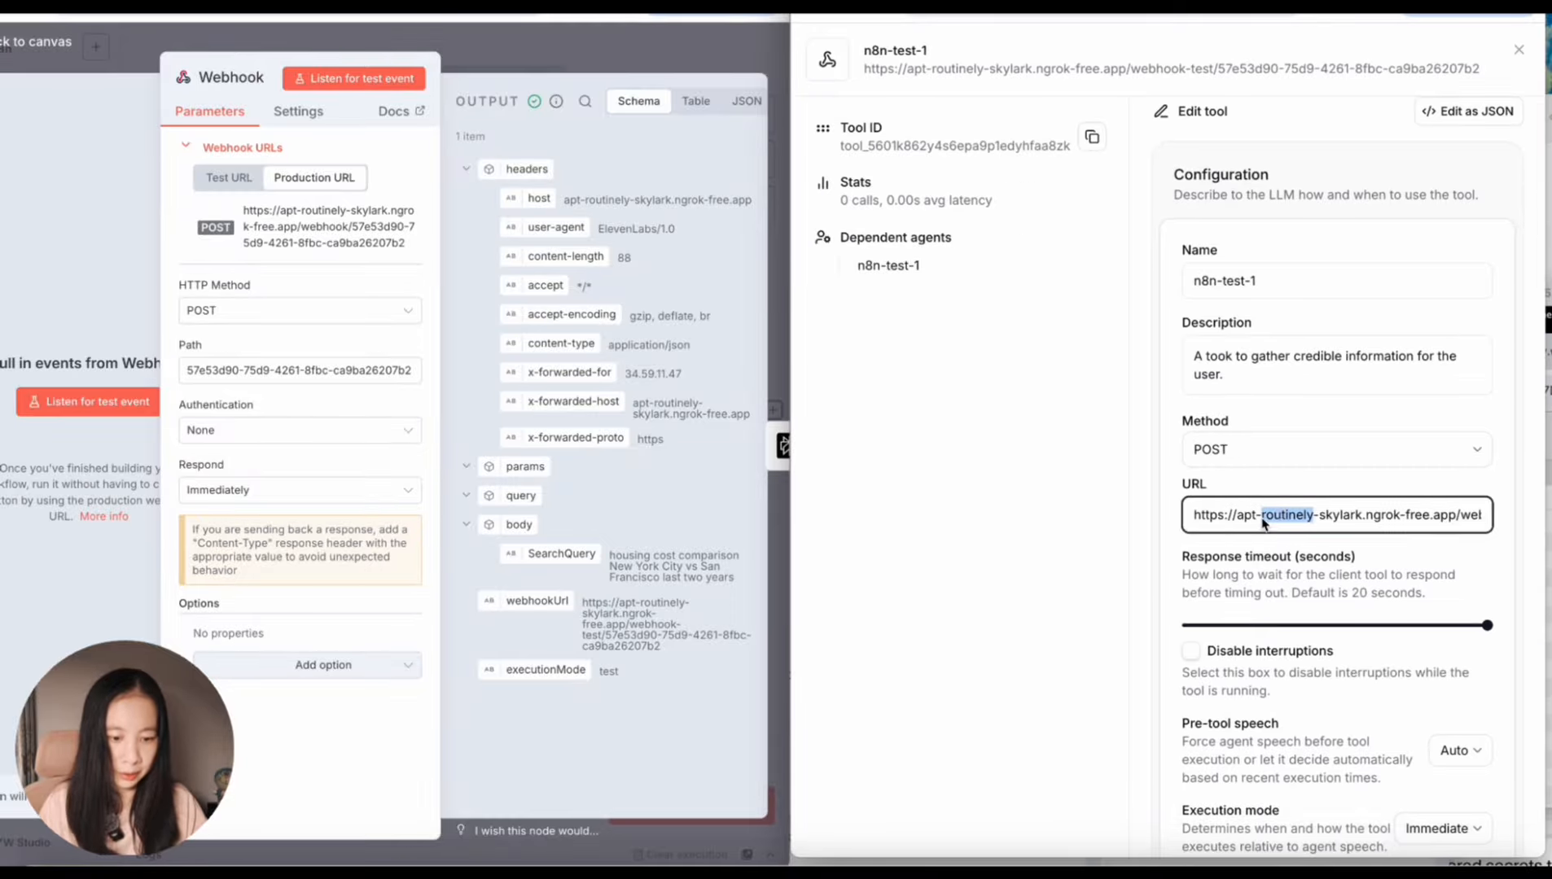
key(ctrl+v)
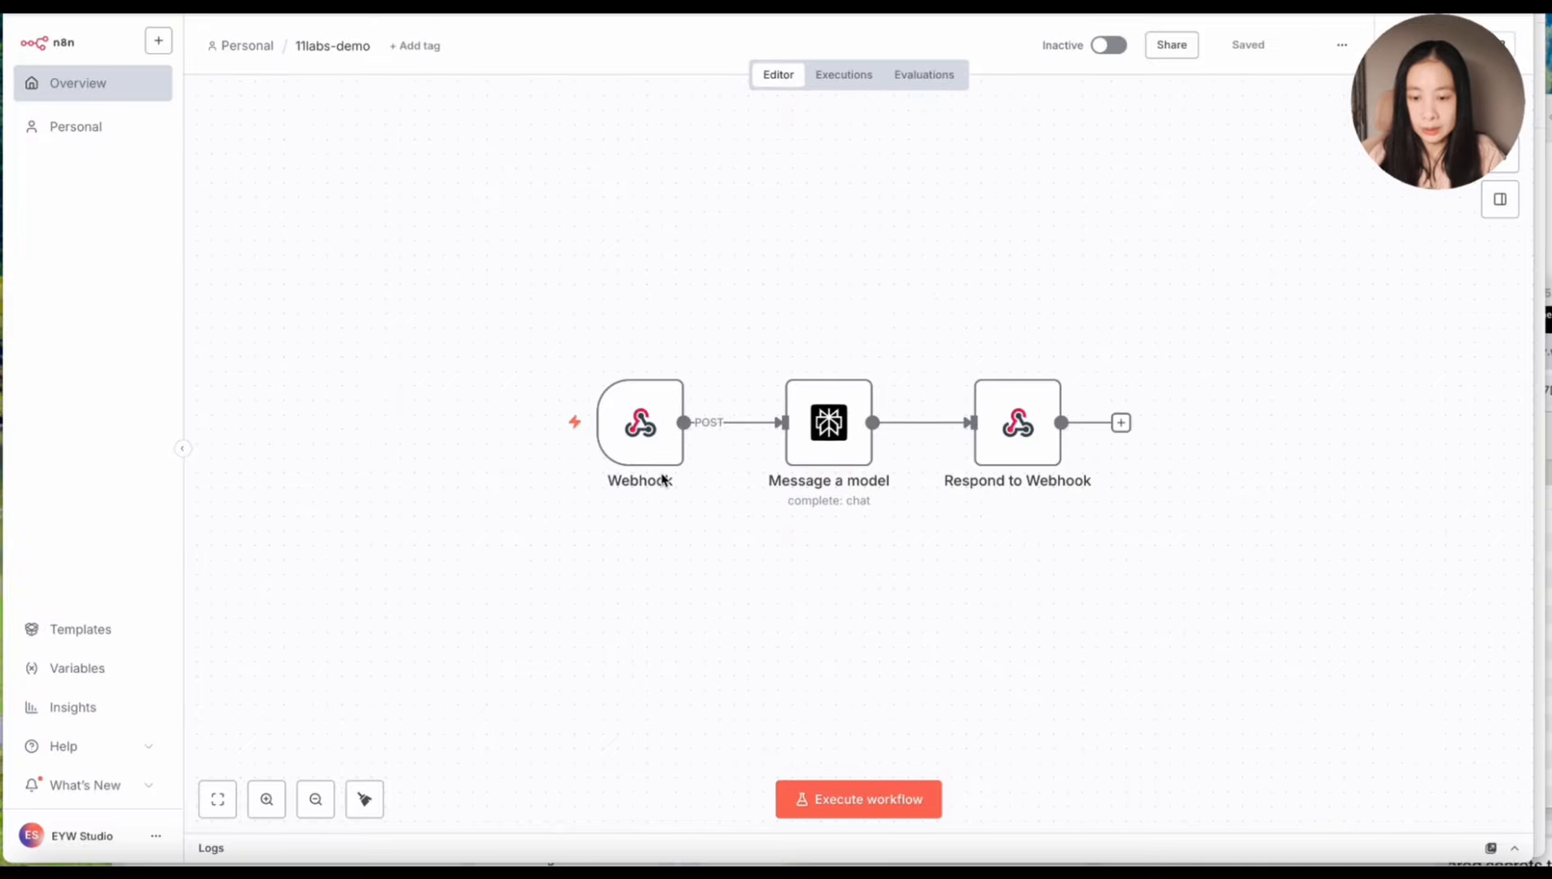
- Set the n8n Webhook node's Respond option to Using 'Respond to Webhook' Node, and save and activate the 11labs-demo workflow
double_click(643, 433)
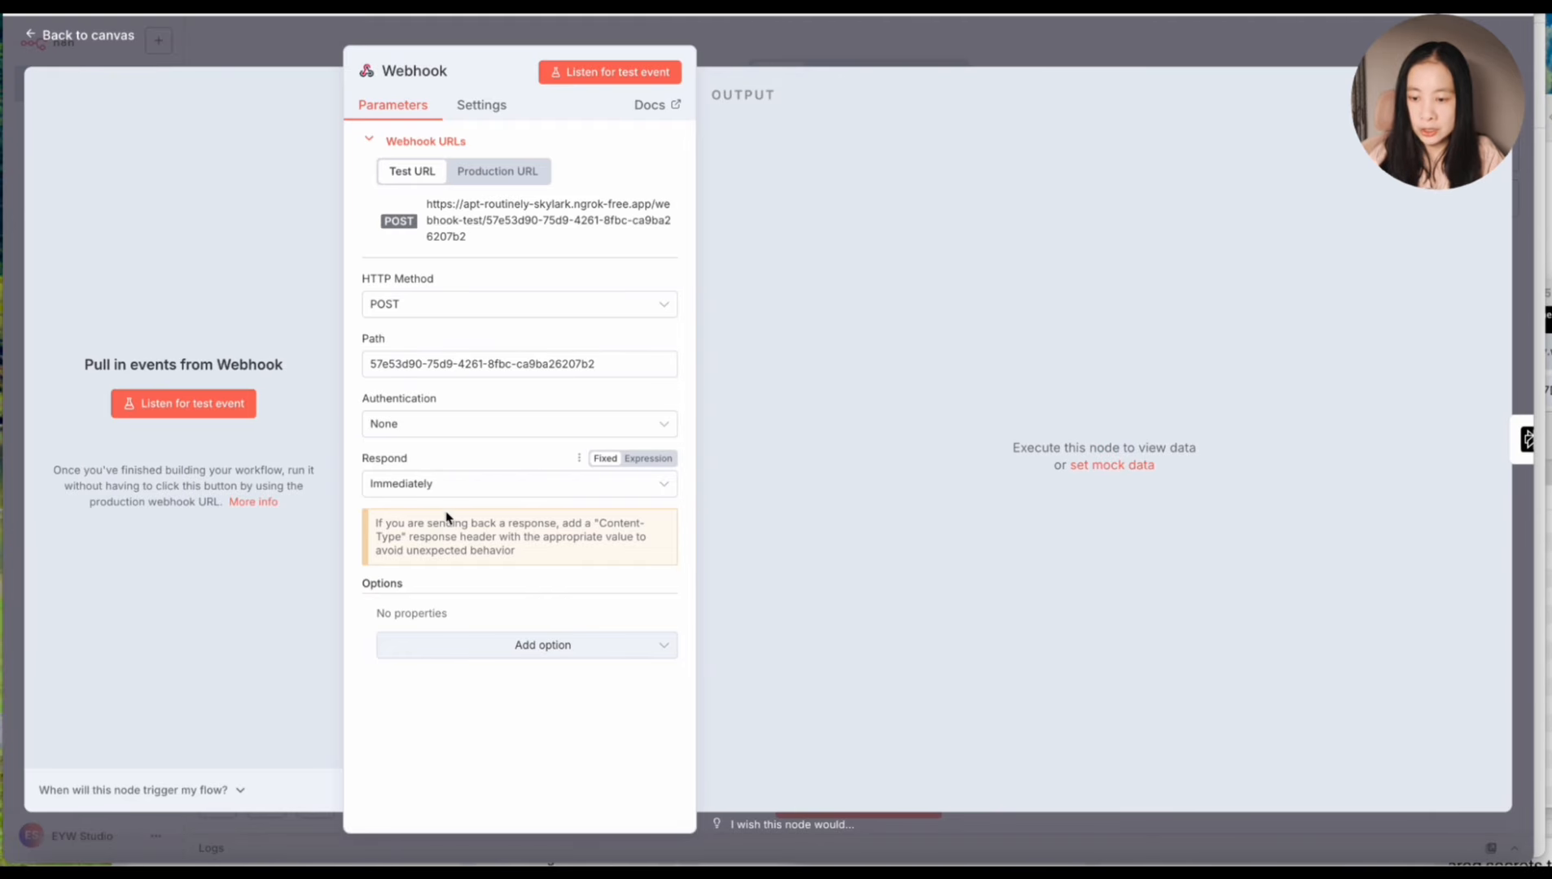
click(440, 489)
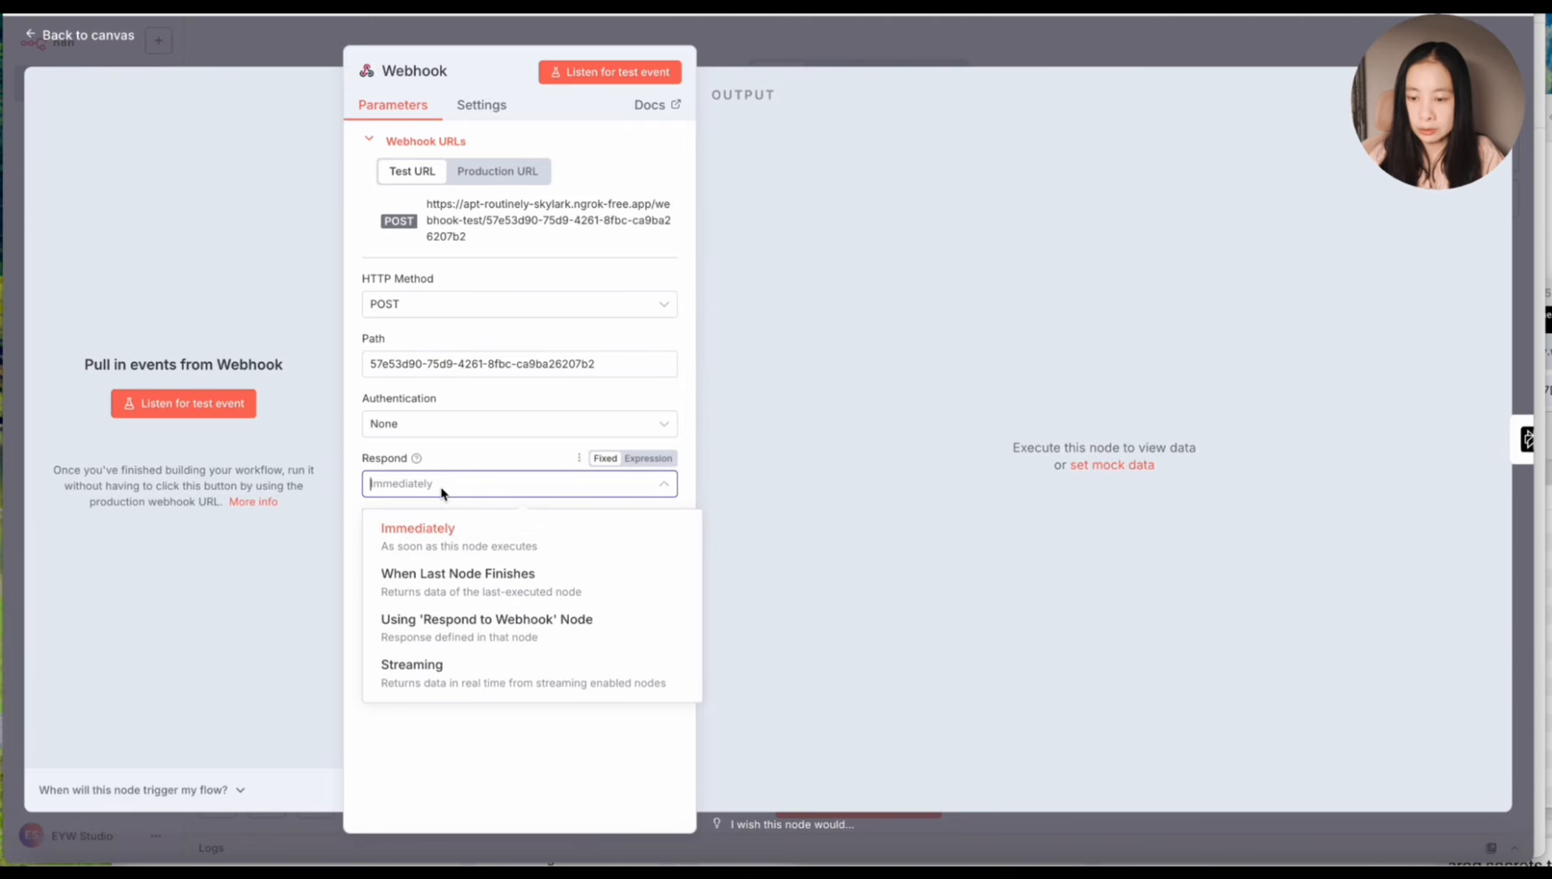
click(433, 627)
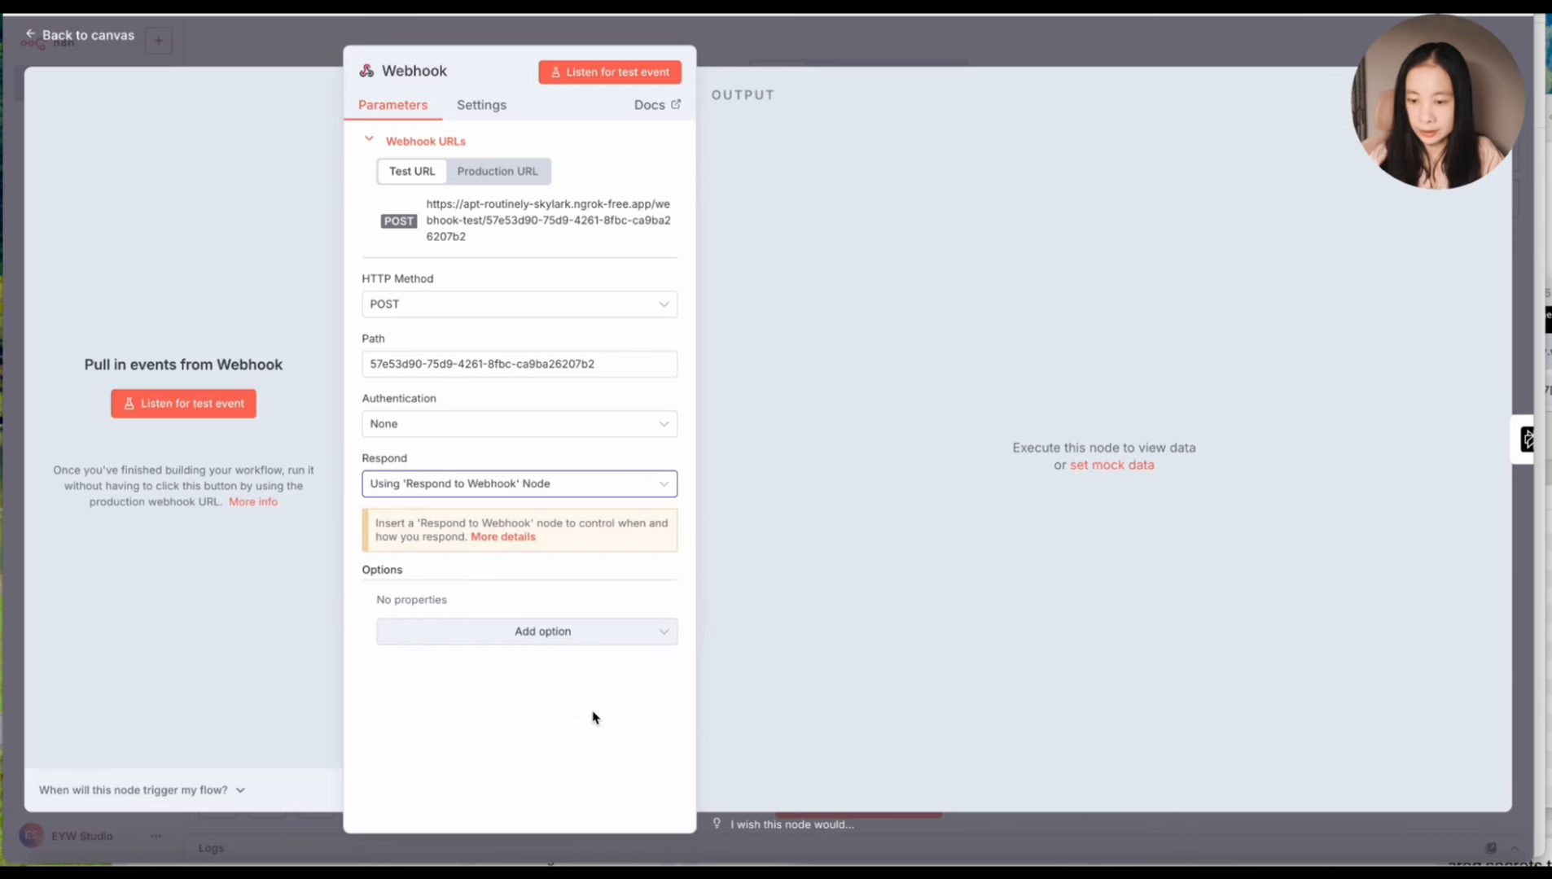
click(803, 55)
click(1248, 47)
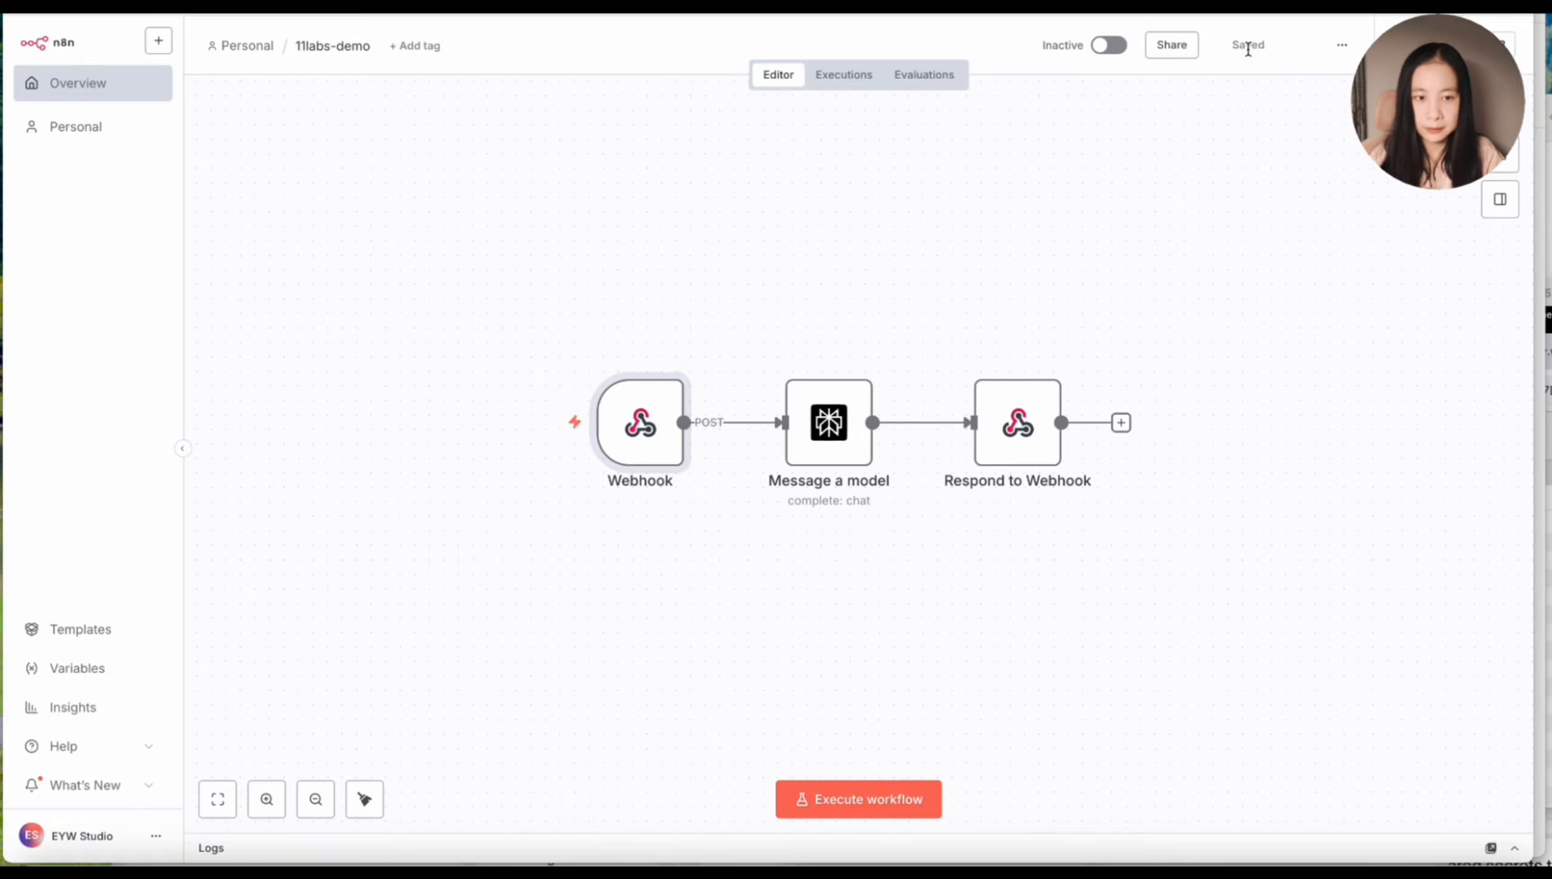
click(1106, 49)
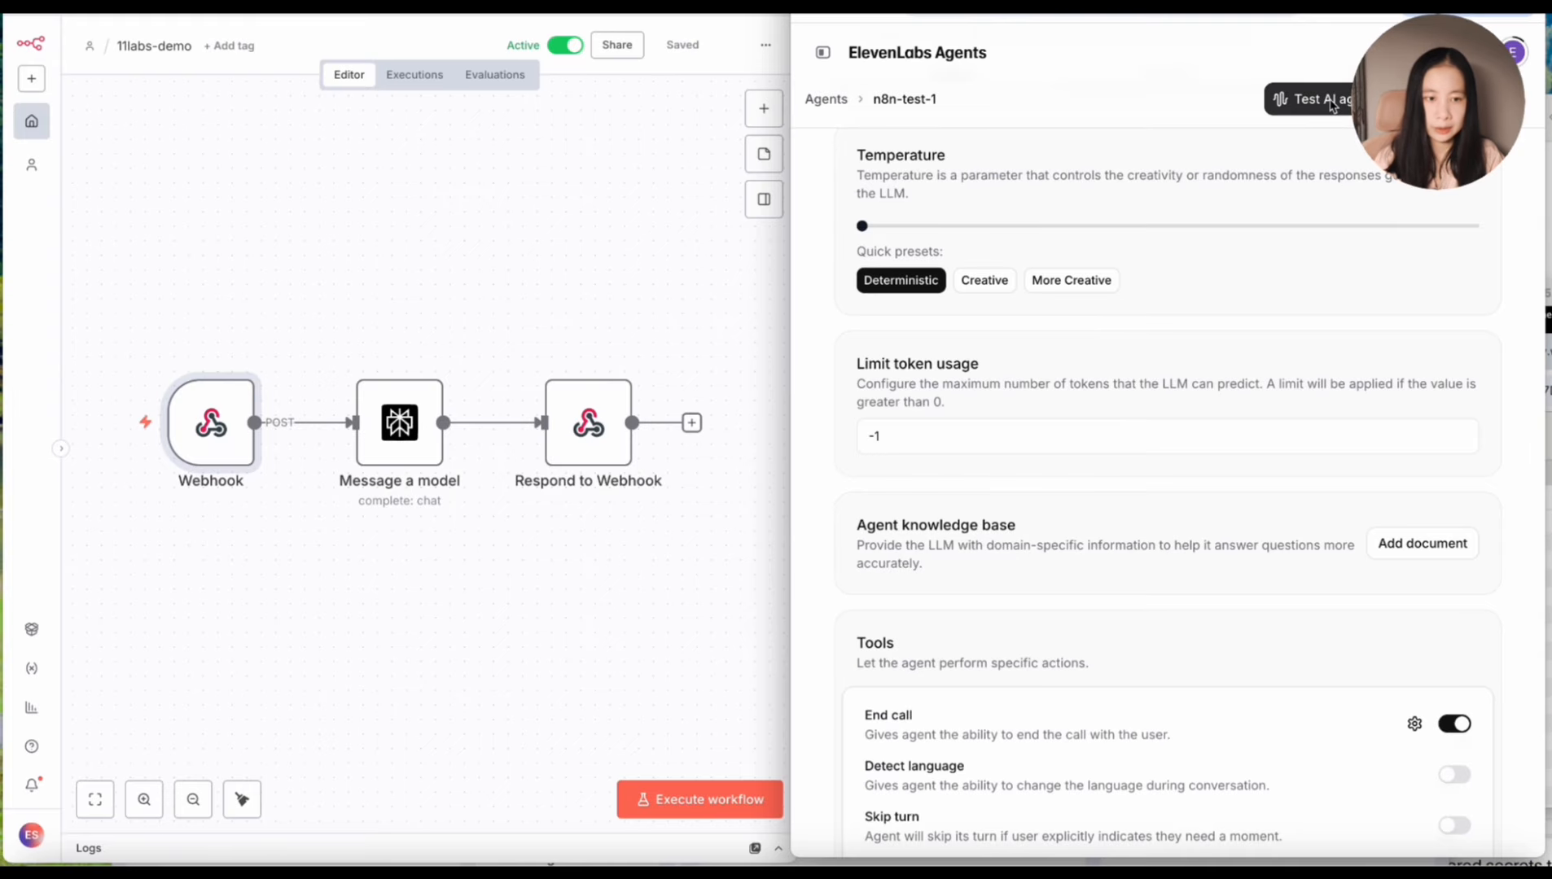
- Start a test voice call with the n8n-test-1 agent in ElevenLabs
click(1318, 98)
click(1182, 471)
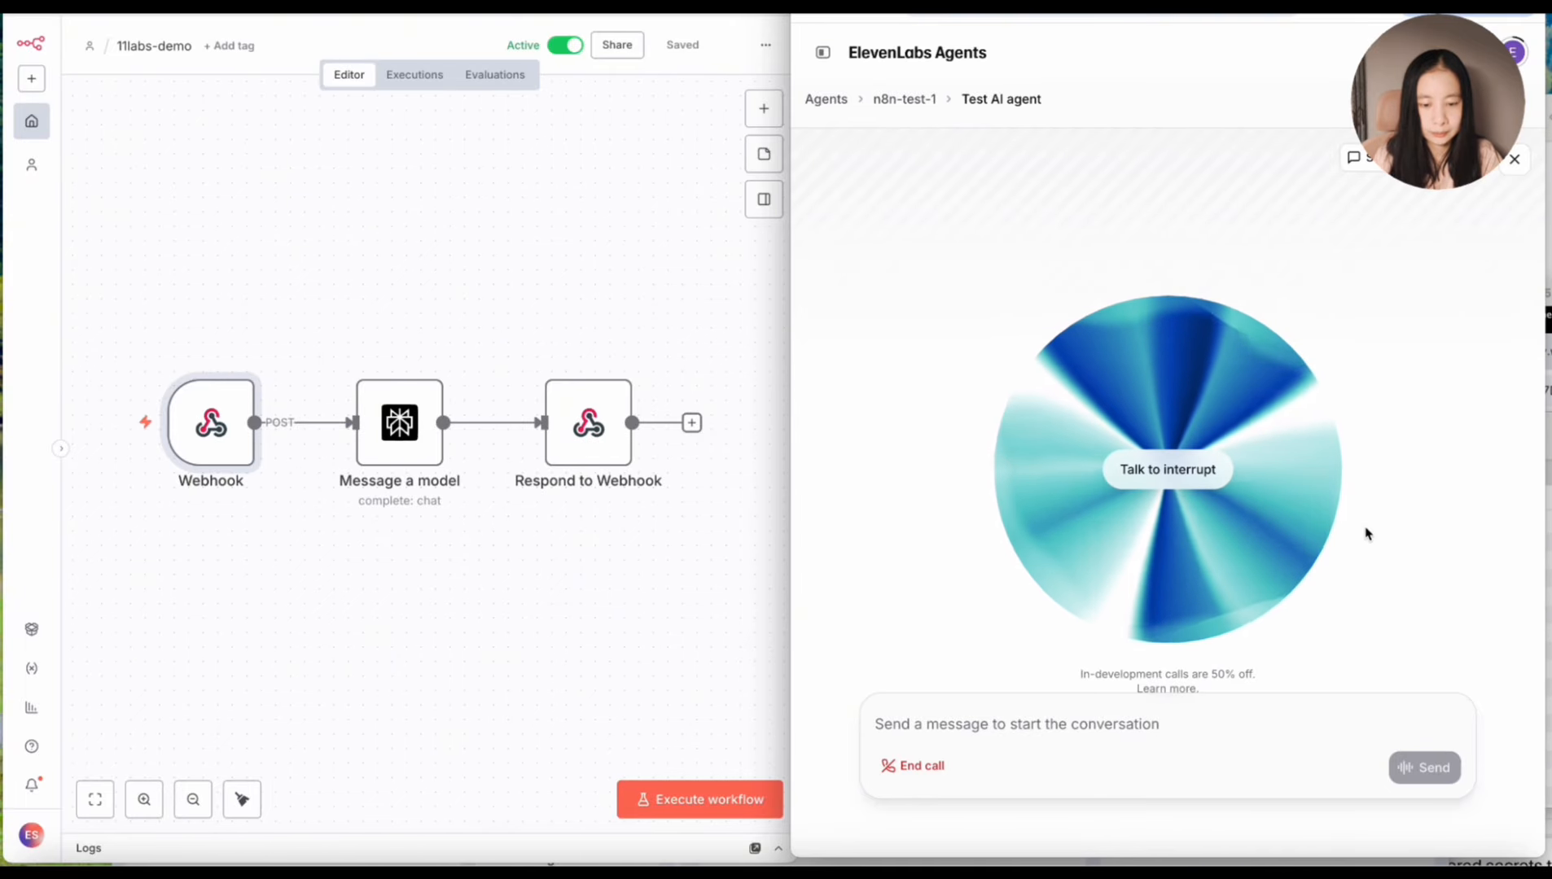
- Open the 11labs-demo workflow's execution history and examine the Respond to Webhook node's output in the newest run
click(414, 74)
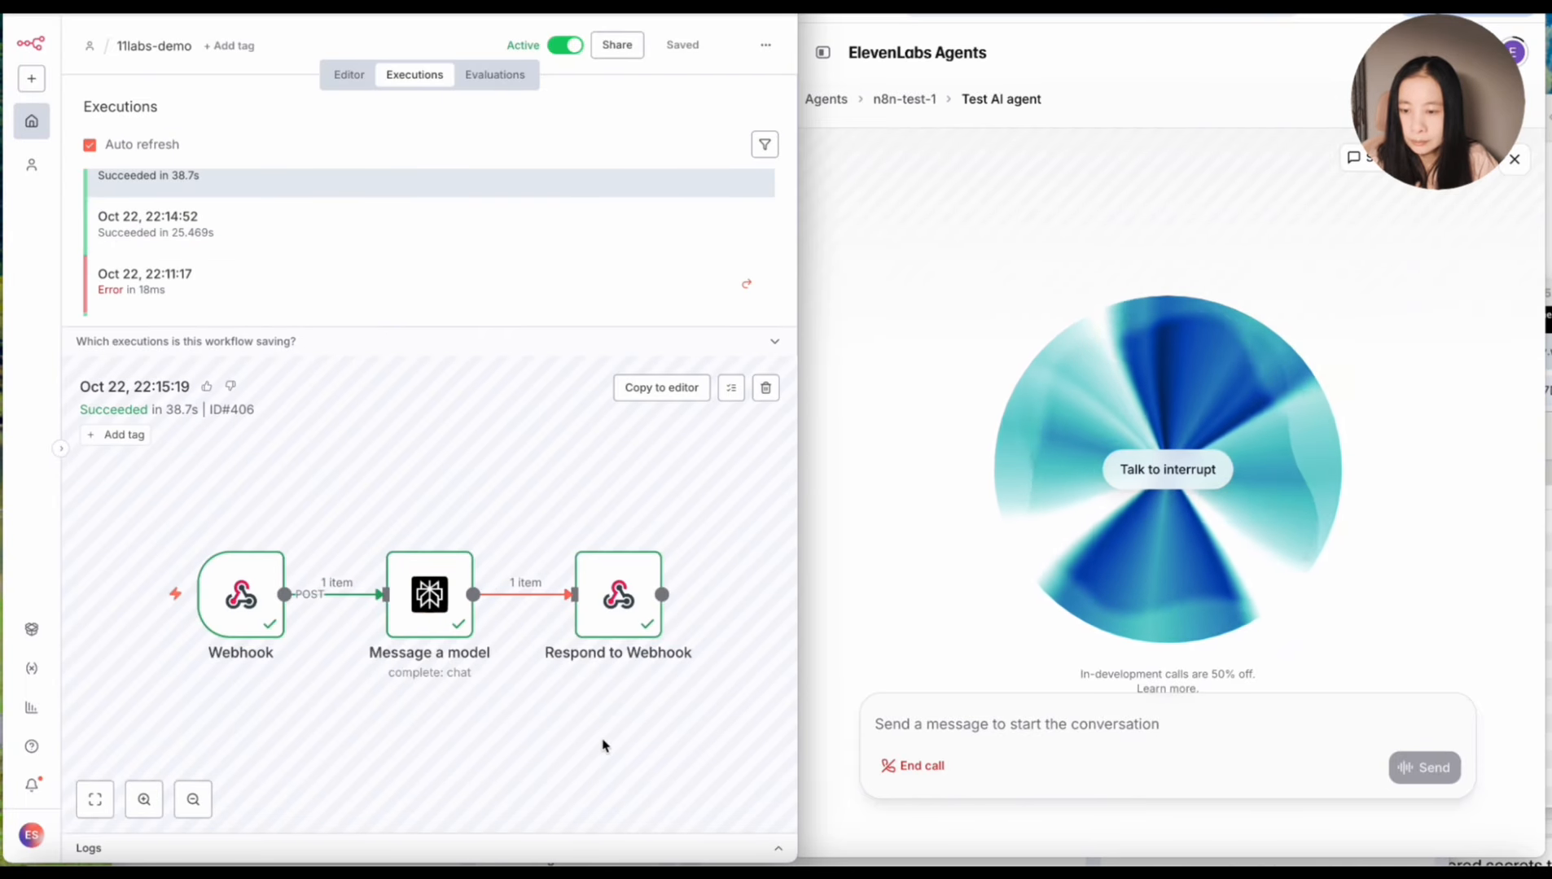
scroll(603, 741, down, 1)
scroll(604, 741, down, 1)
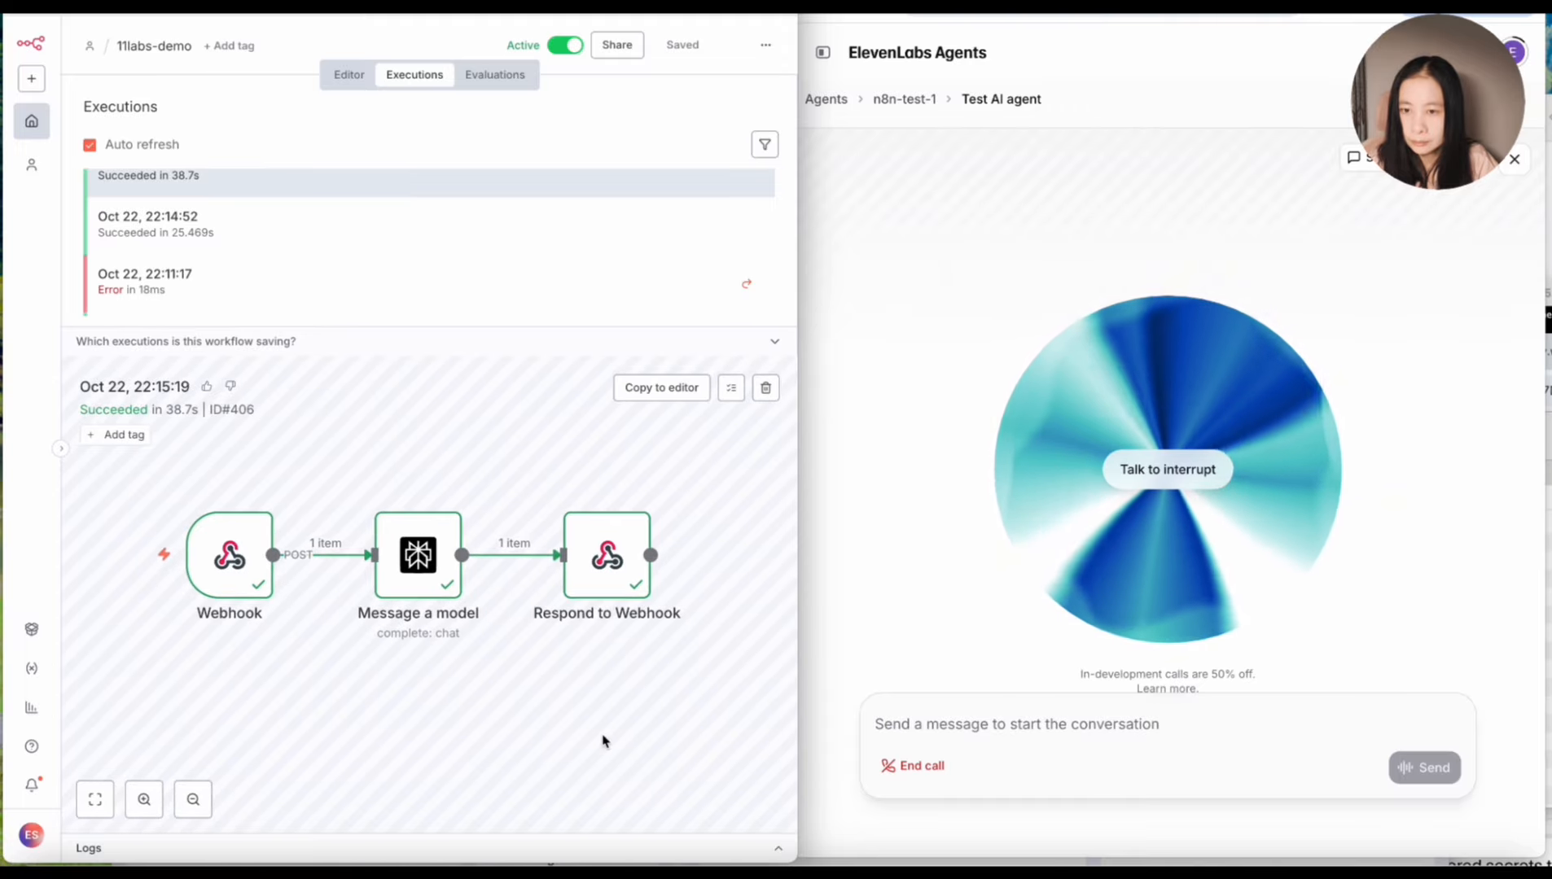
scroll(603, 741, down, 1)
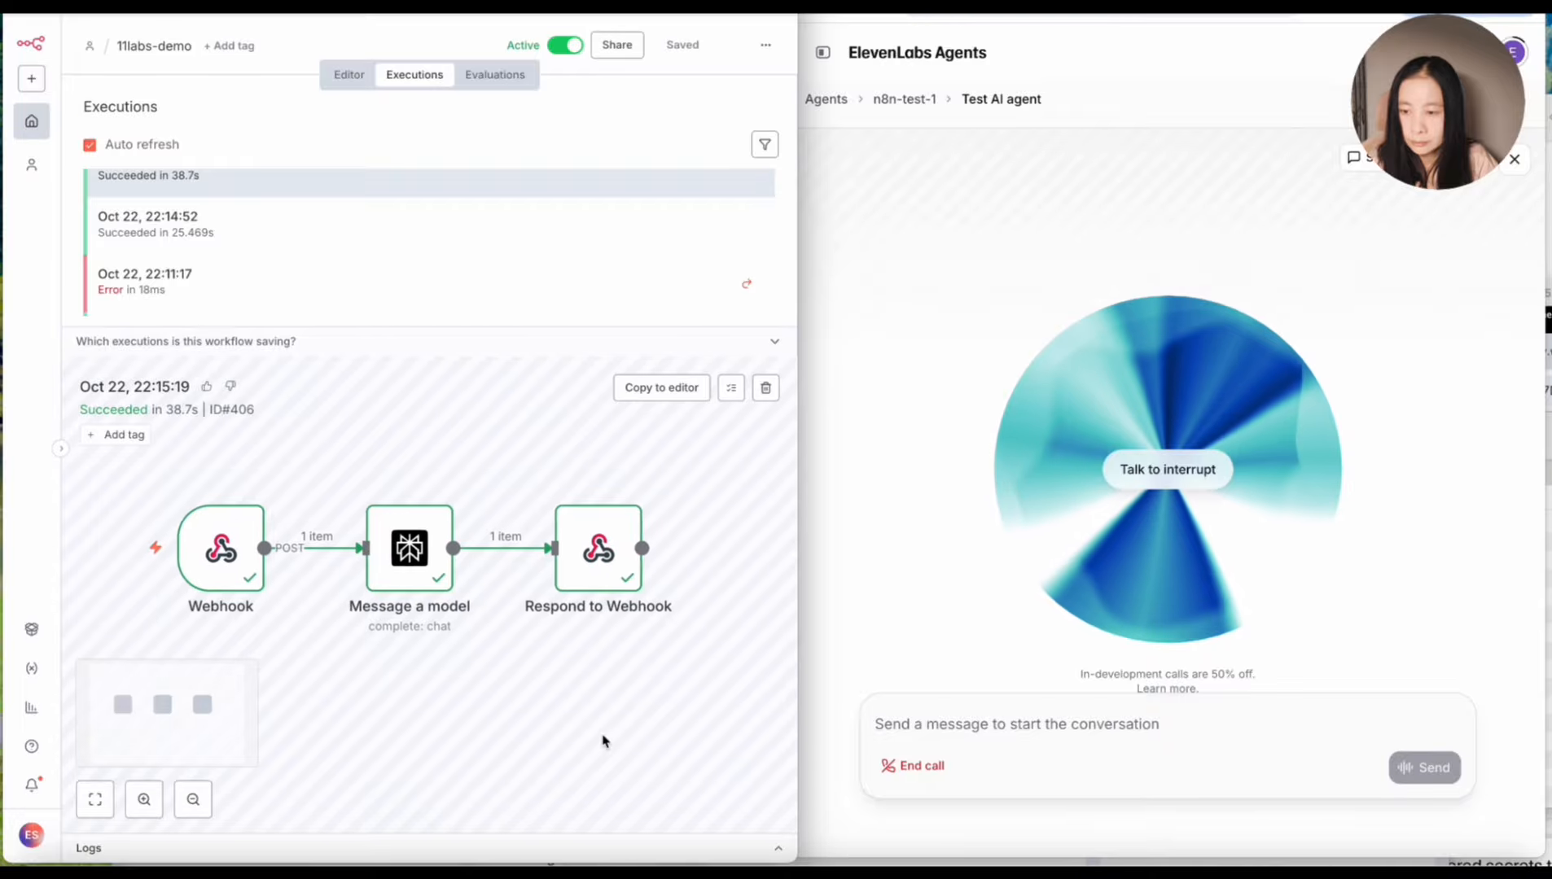
scroll(603, 741, down, 1)
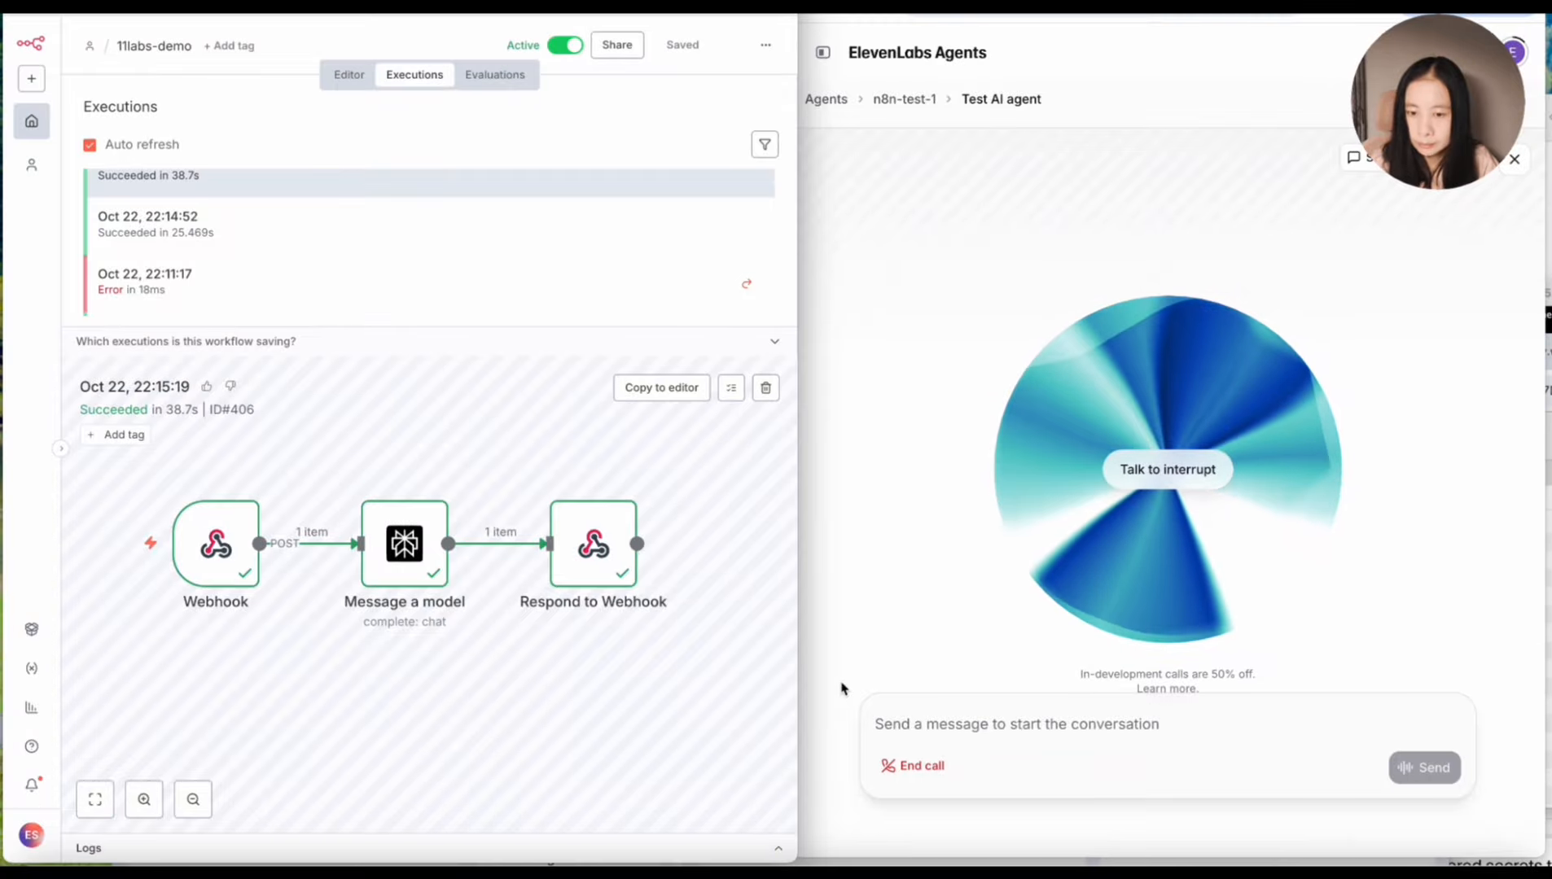
double_click(596, 528)
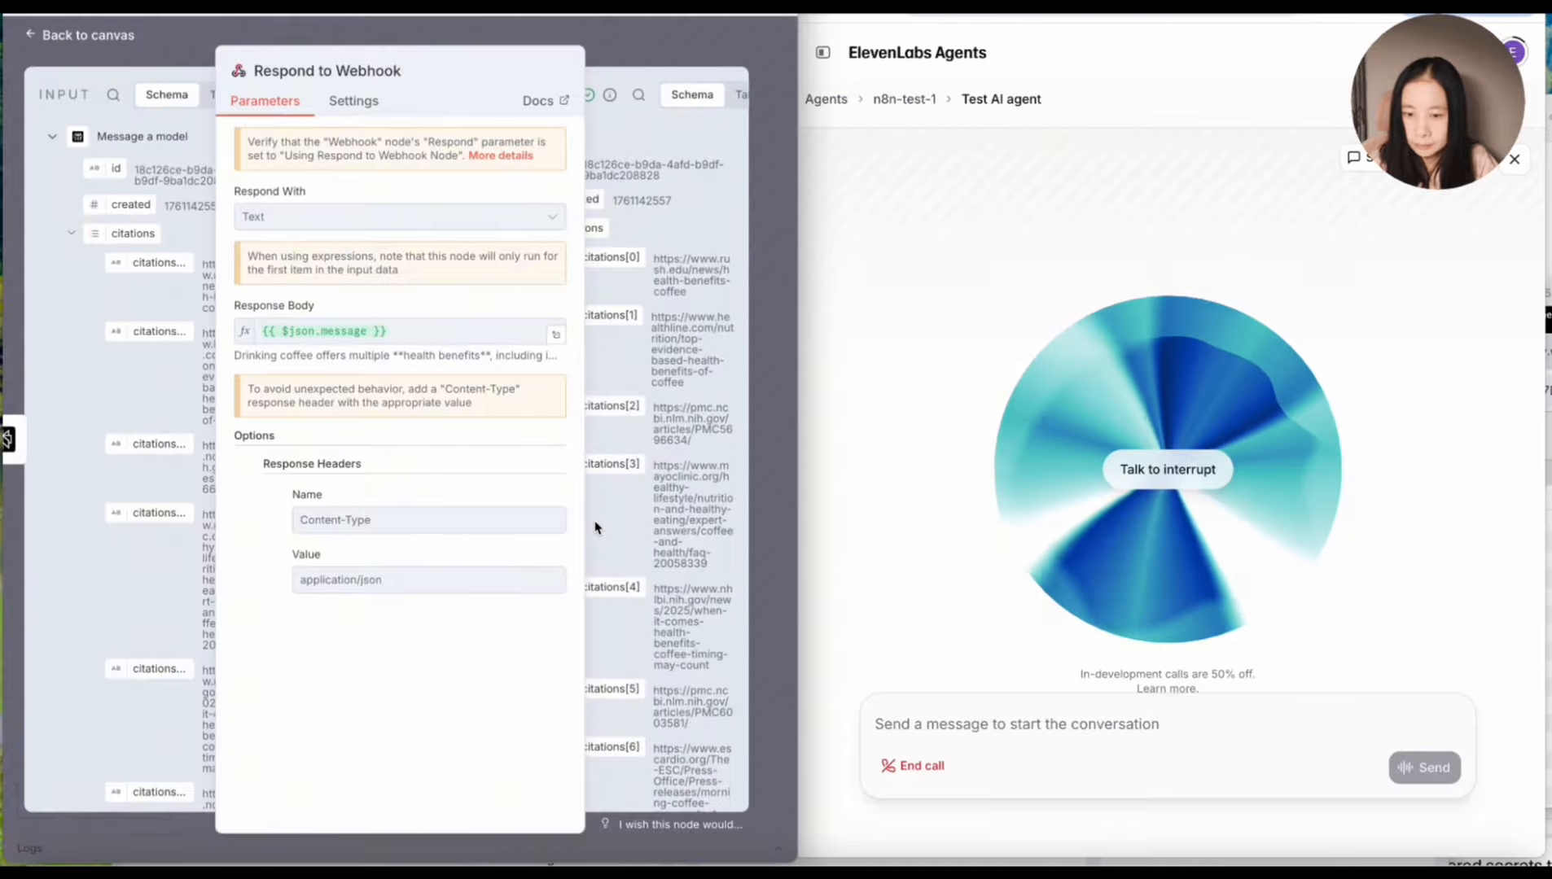
scroll(595, 527, down, 10)
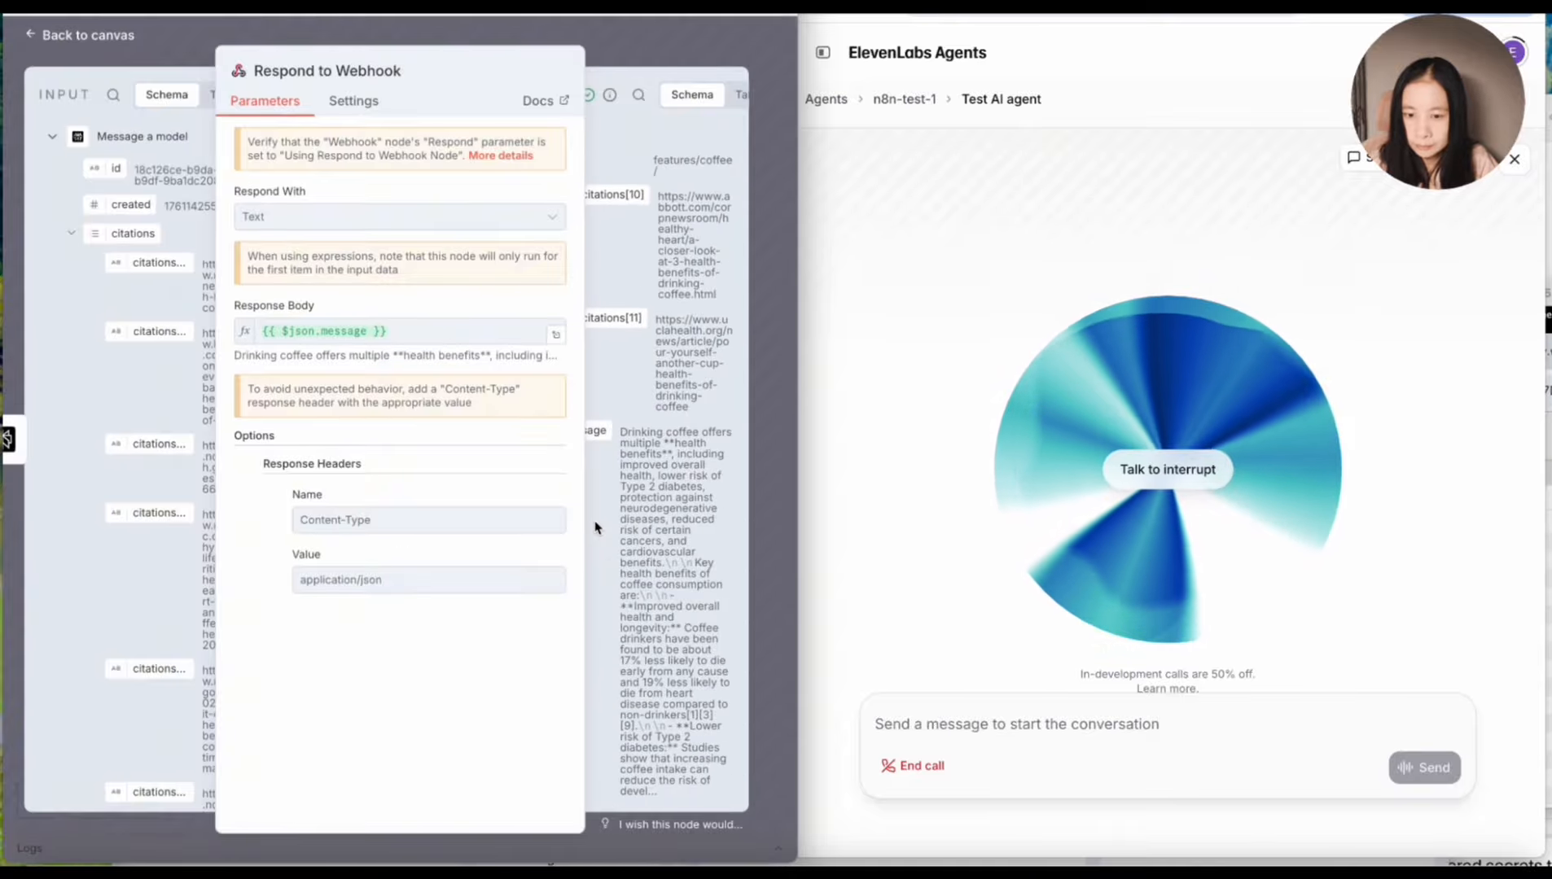
scroll(595, 527, down, 1)
click(654, 60)
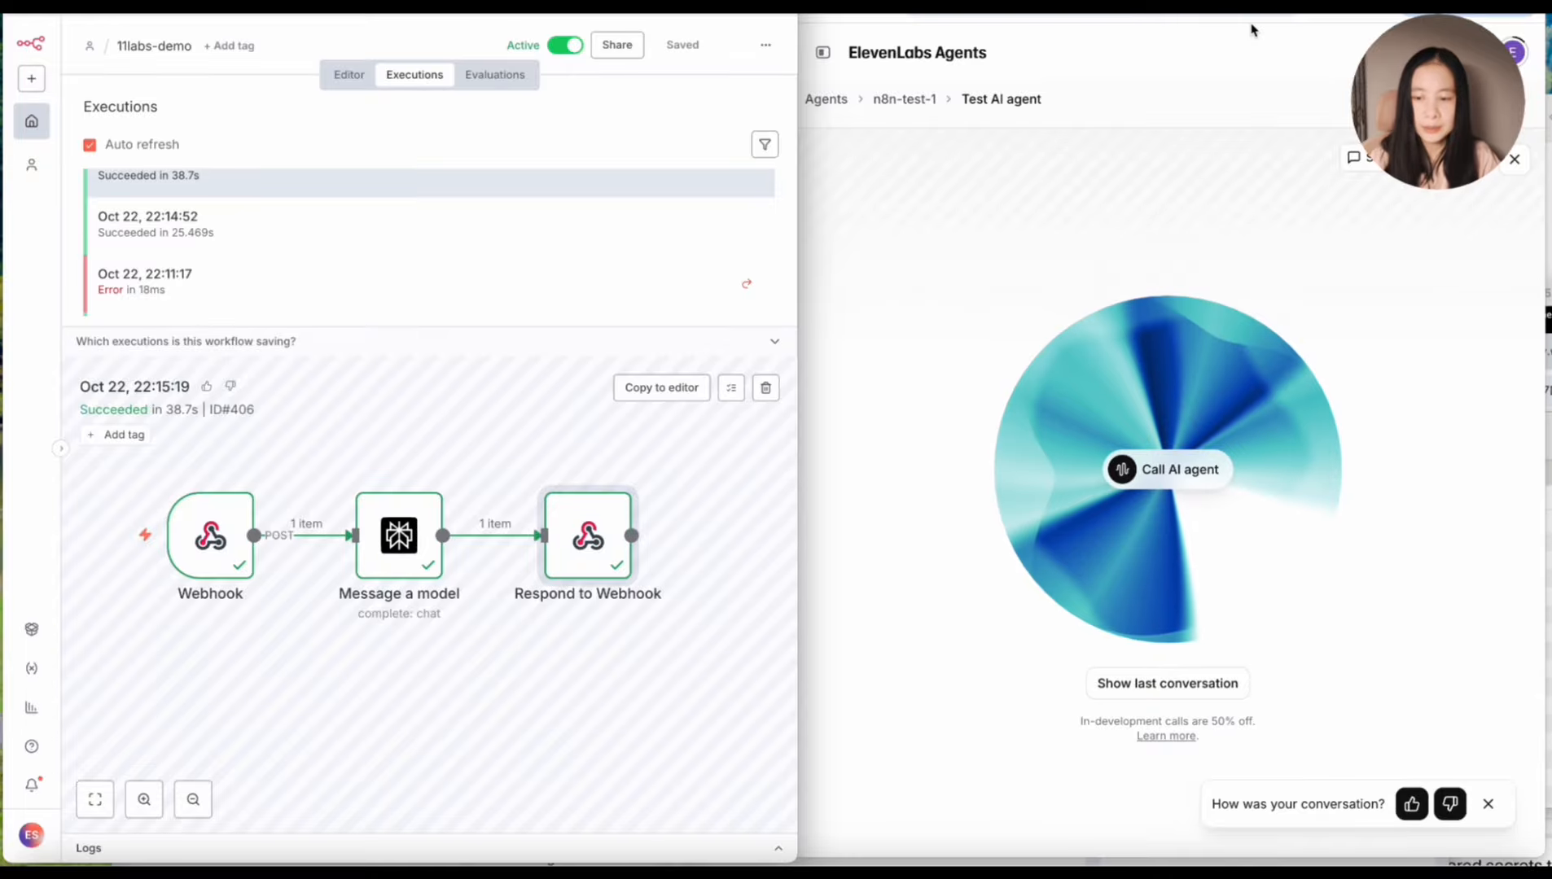
- Reopen the run's Respond to Webhook node, widen the n8n window, and examine the citations and message in its input and output
scroll(578, 427, up, 1)
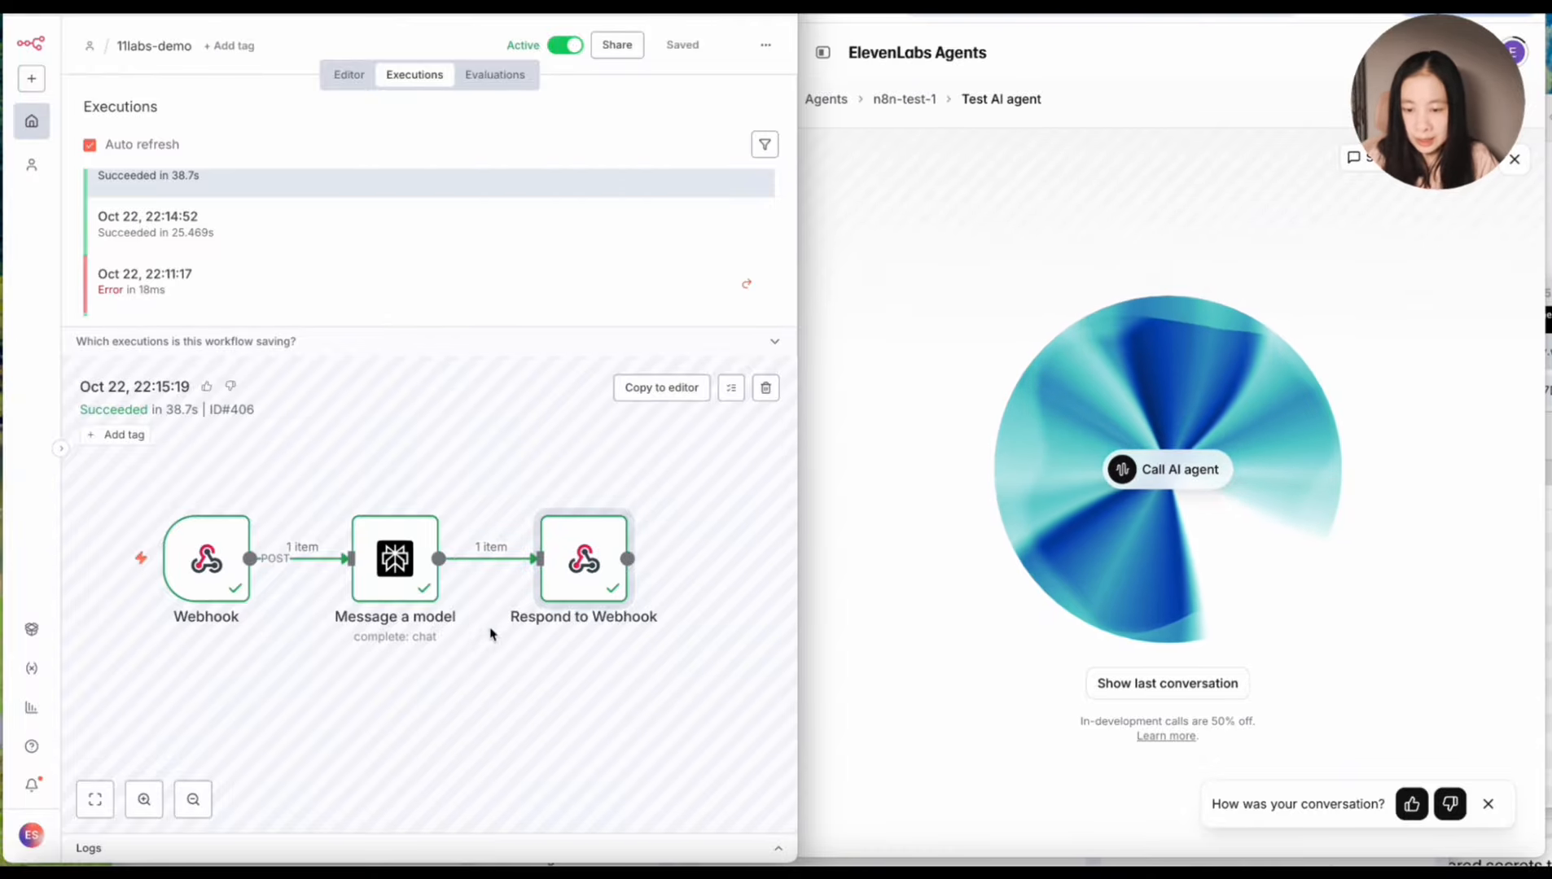
double_click(590, 543)
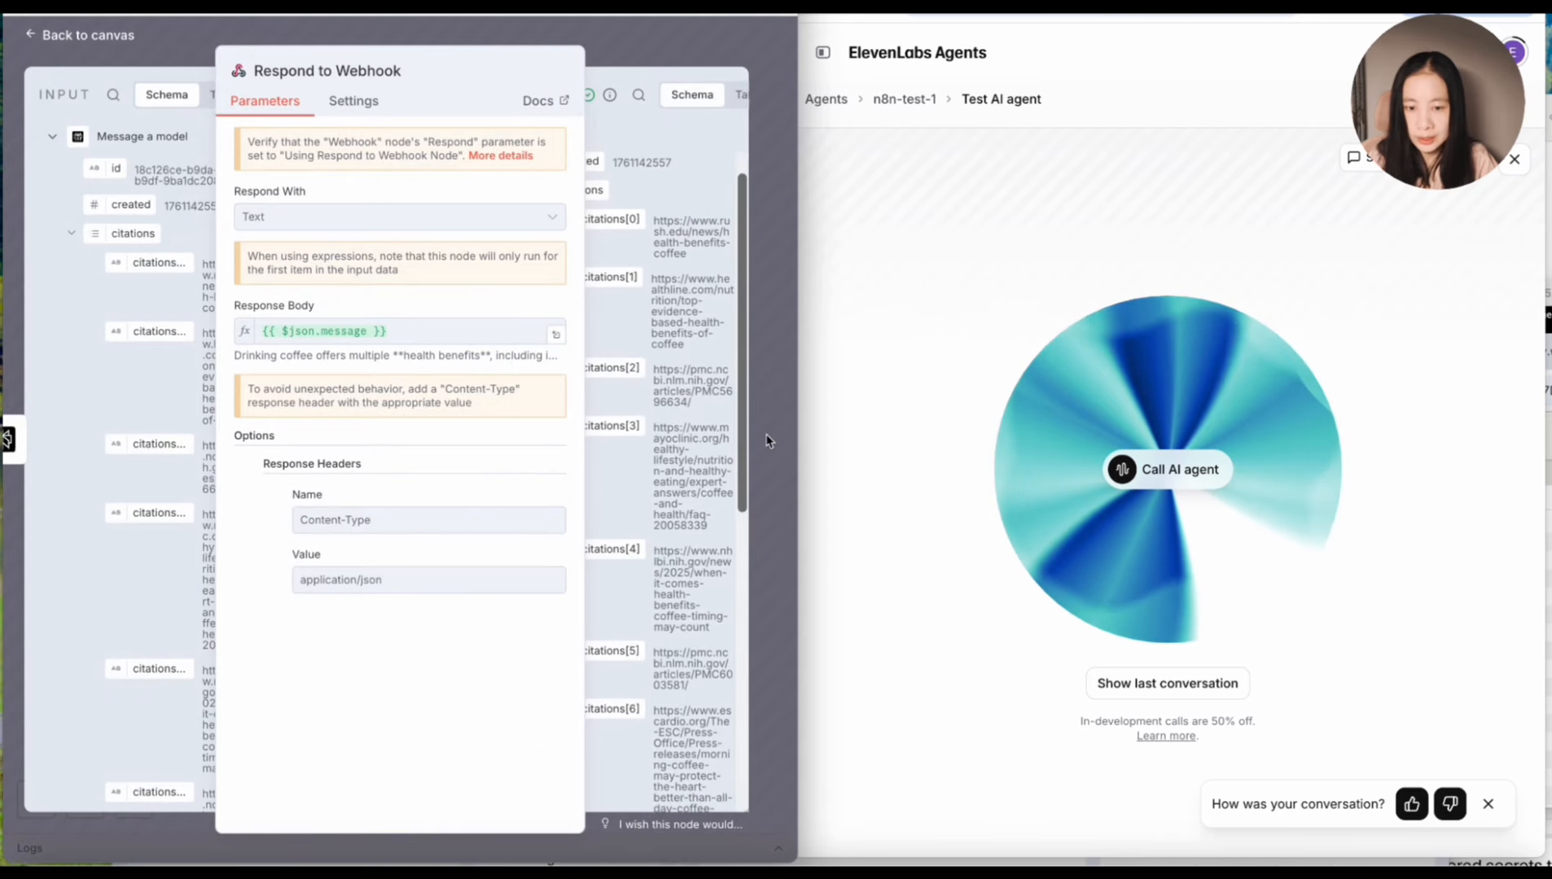
drag(798, 443, 1550, 456)
scroll(1378, 603, down, 1)
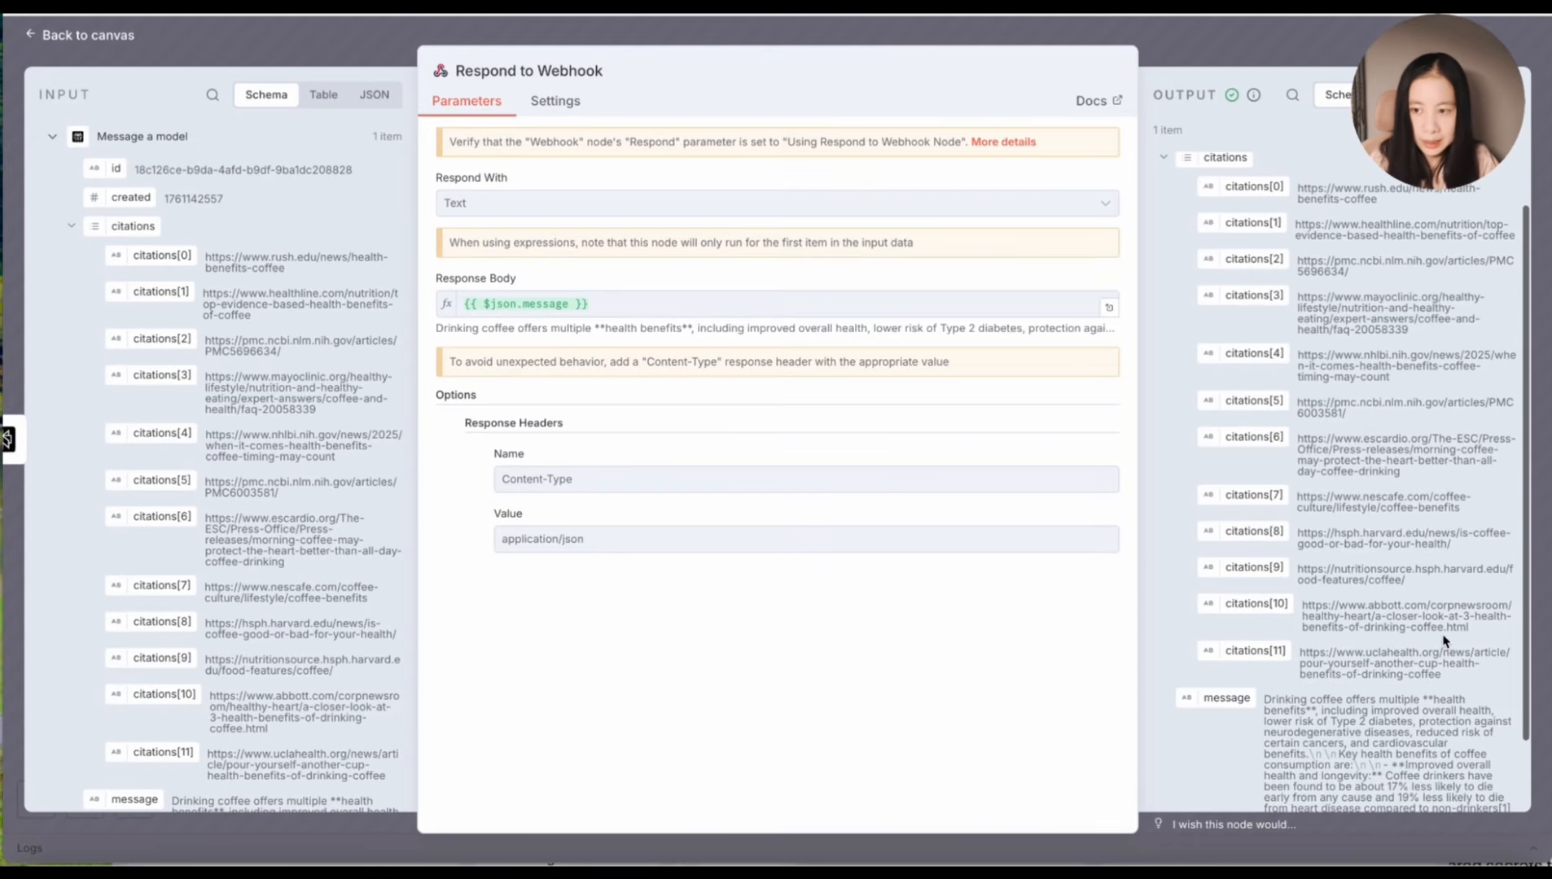
scroll(234, 536, down, 5)
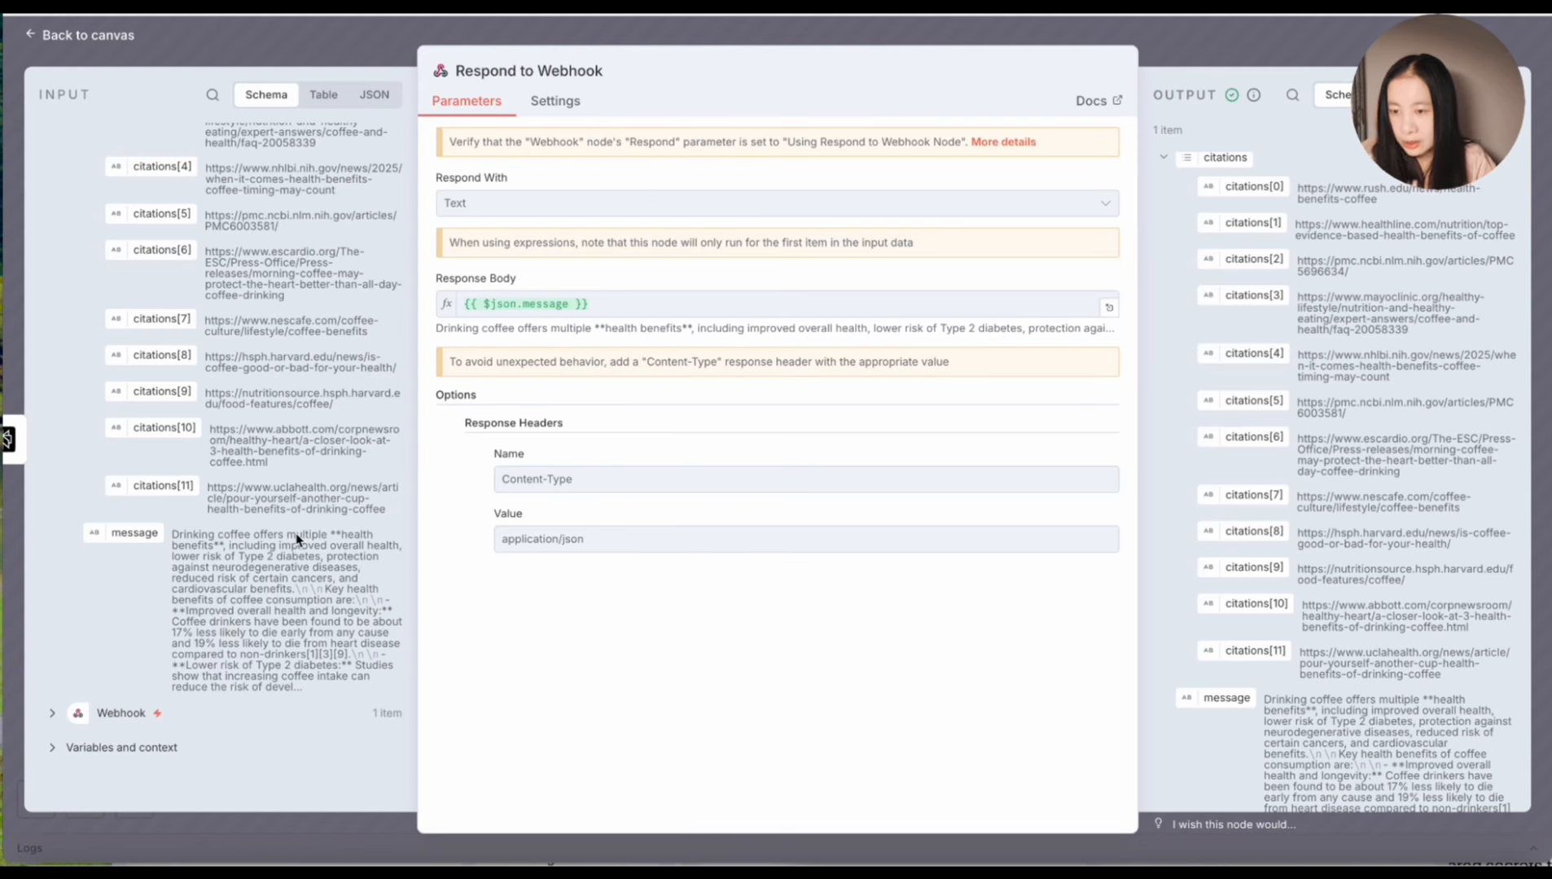
scroll(298, 537, up, 3)
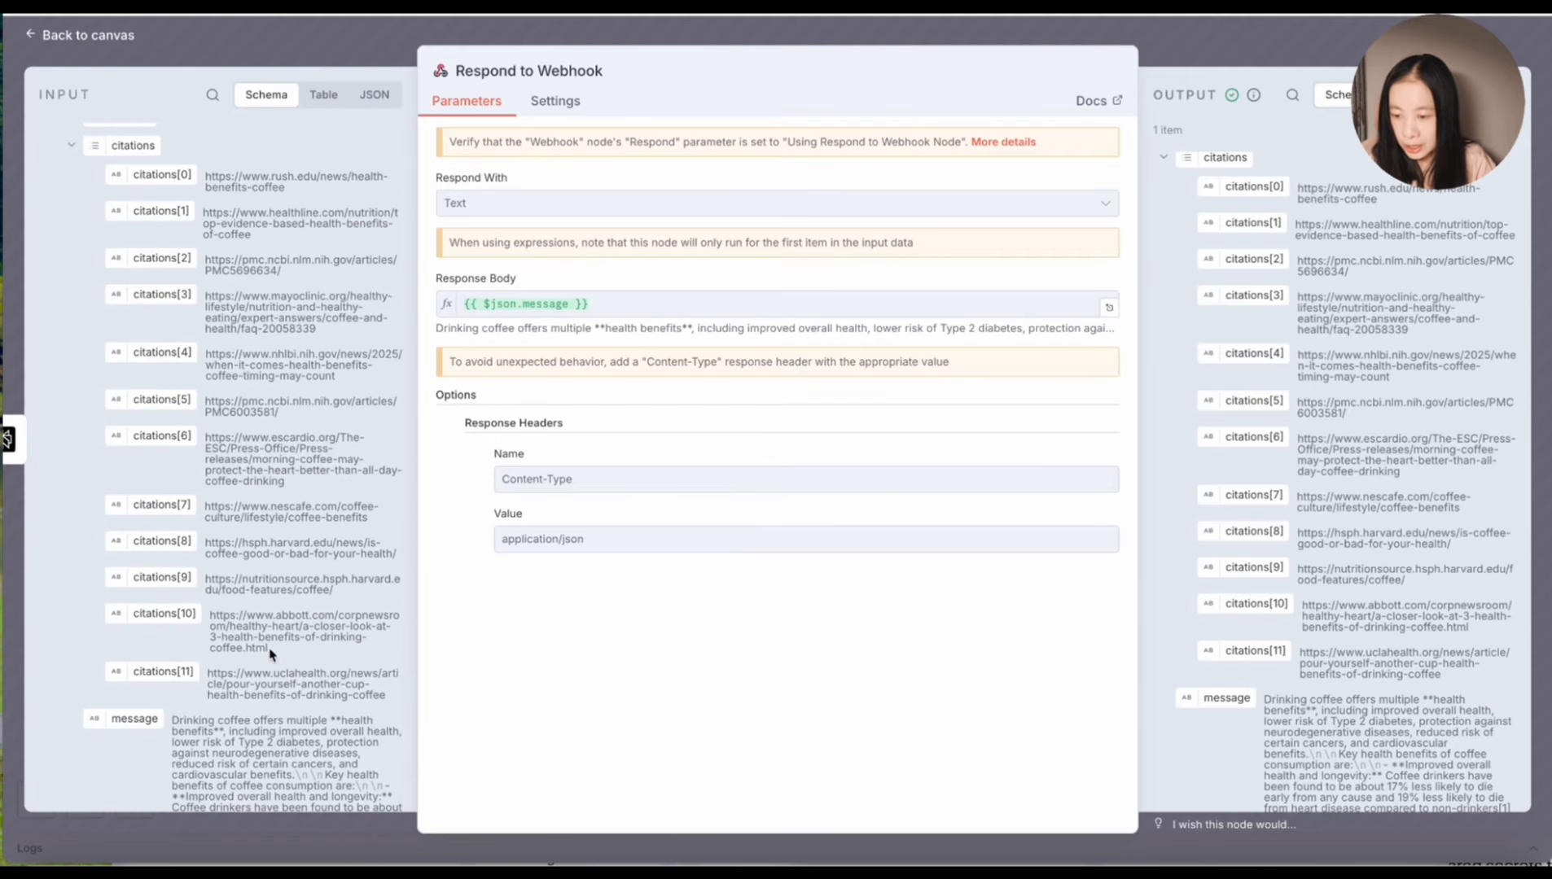